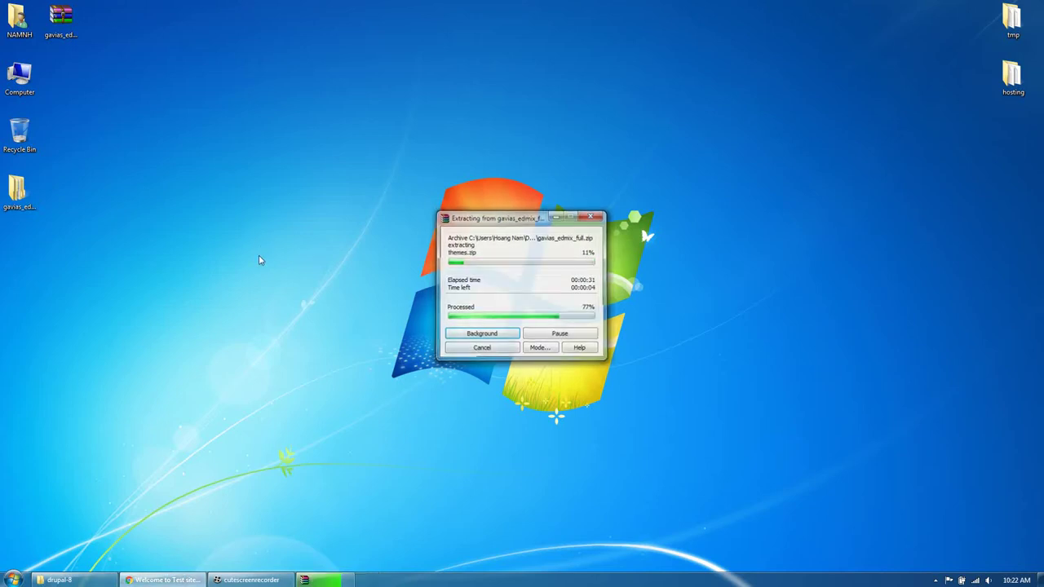
# Open the extracted gavias_edmix_full folder on the desktop and go into its existing-installation folder.
pyautogui.click(27, 204)
pyautogui.doubleClick(29, 207)
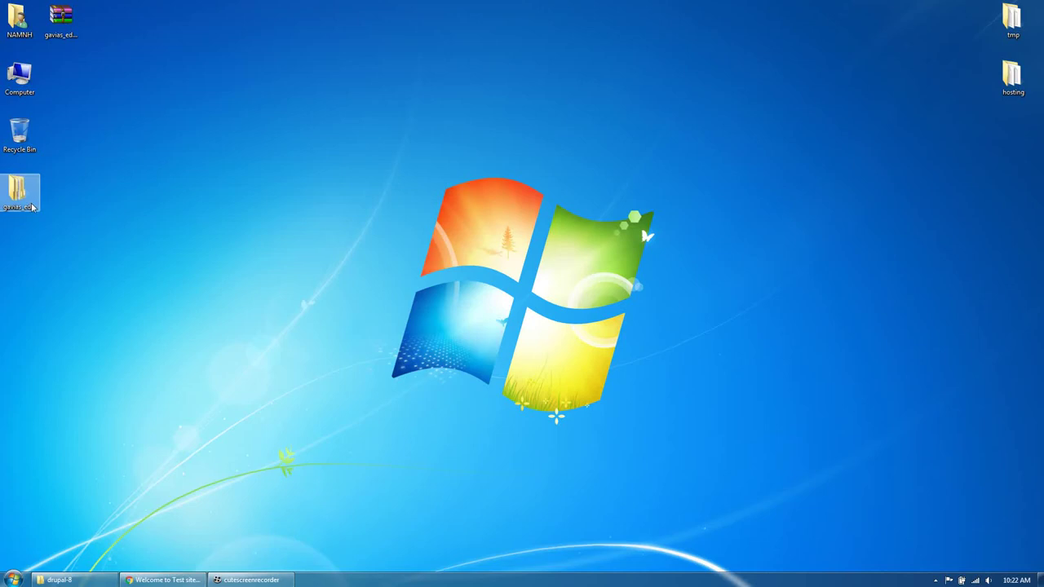
pyautogui.press('Down')
pyautogui.press('Down')
pyautogui.press('Down')
pyautogui.press('Down')
pyautogui.press('Down')
pyautogui.press('Down')
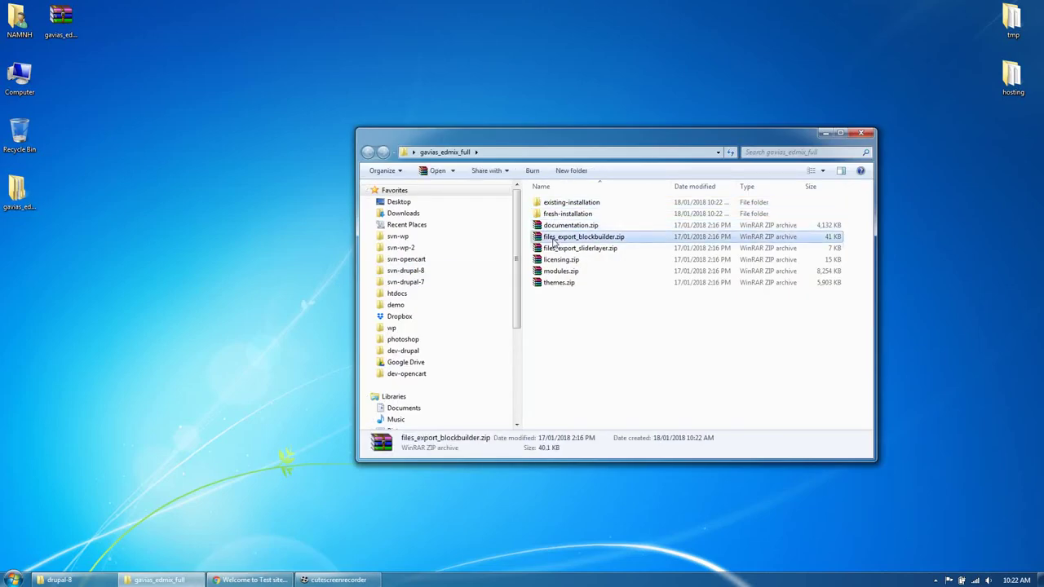
pyautogui.click(571, 371)
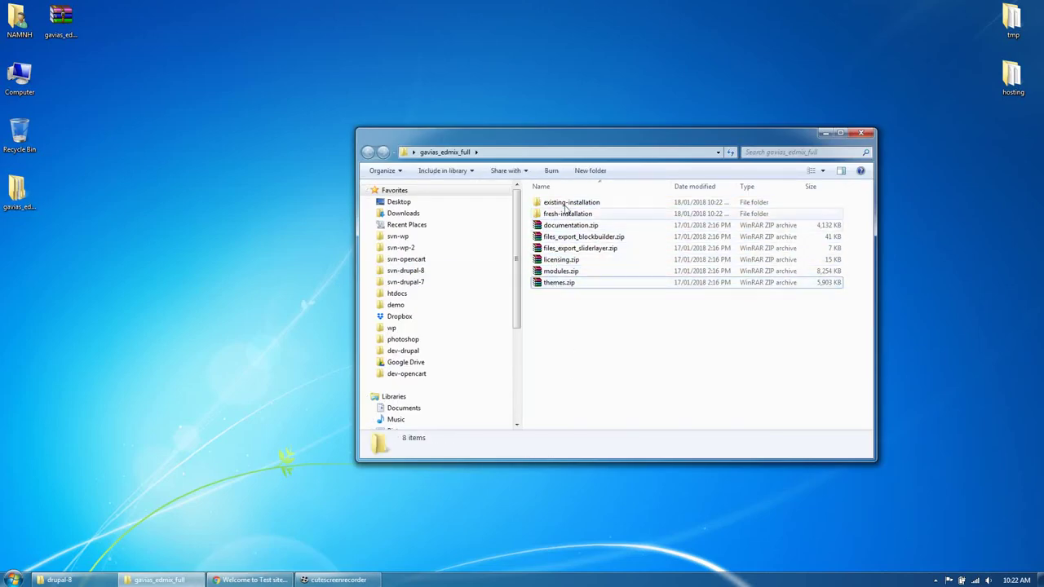
pyautogui.click(562, 202)
pyautogui.doubleClick(560, 204)
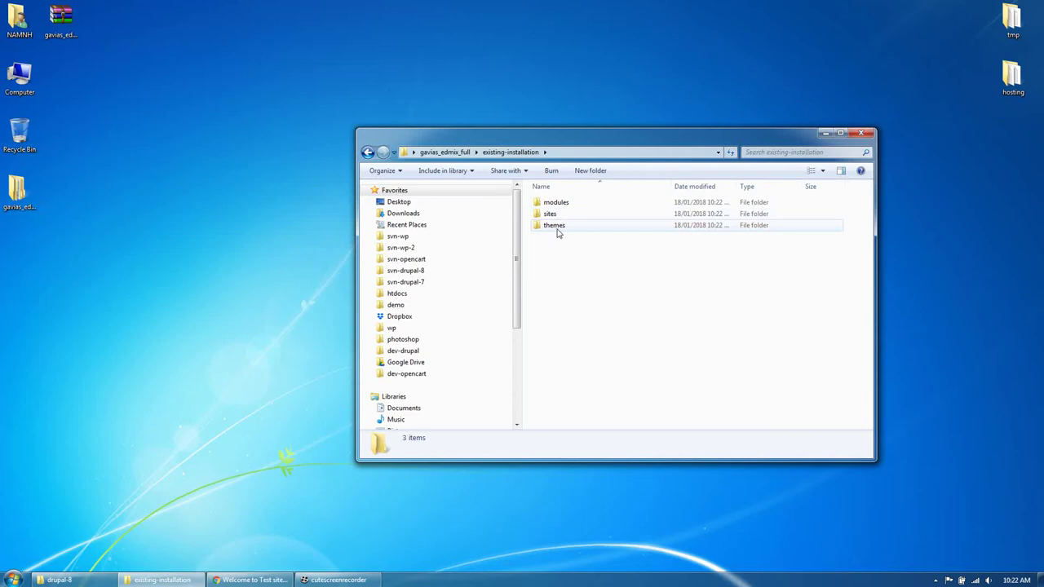
# Check the site address localhost/drupal-8 in the browser, then place the drupal-8 and existing-installation folder windows side by side.
pyautogui.click(216, 580)
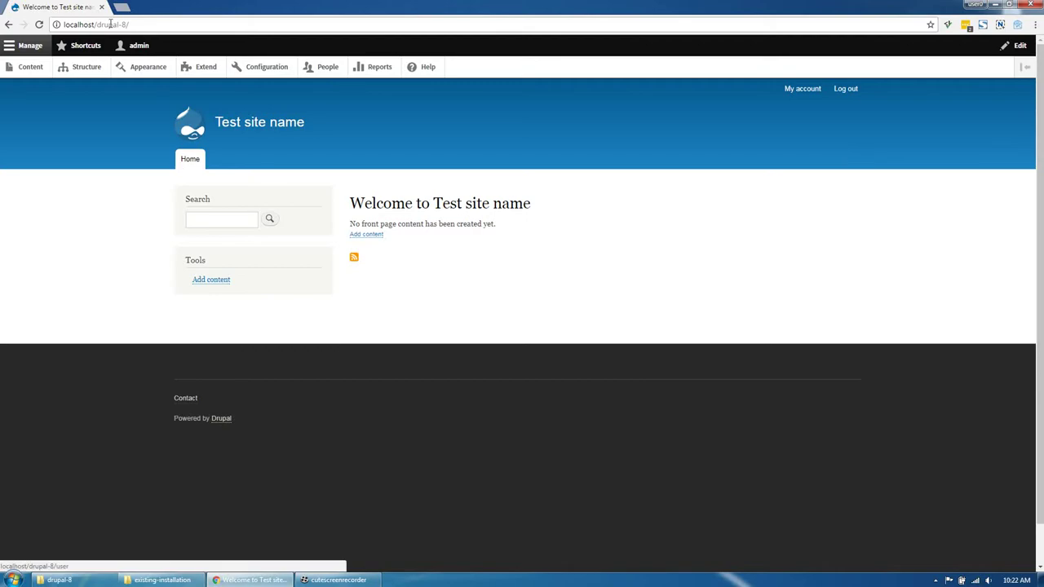
pyautogui.moveTo(95, 25); pyautogui.dragTo(128, 24)
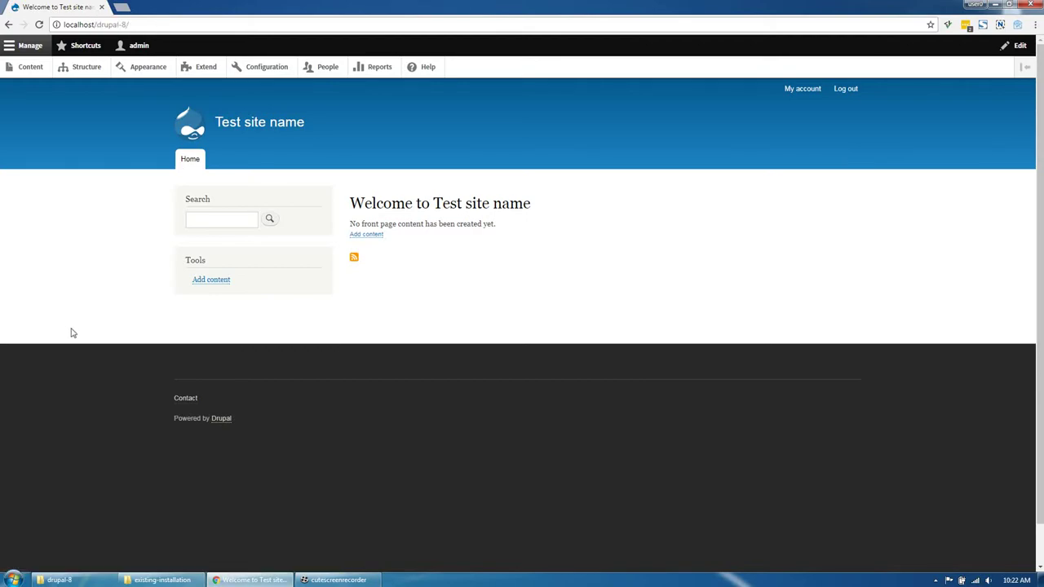
pyautogui.click(45, 575)
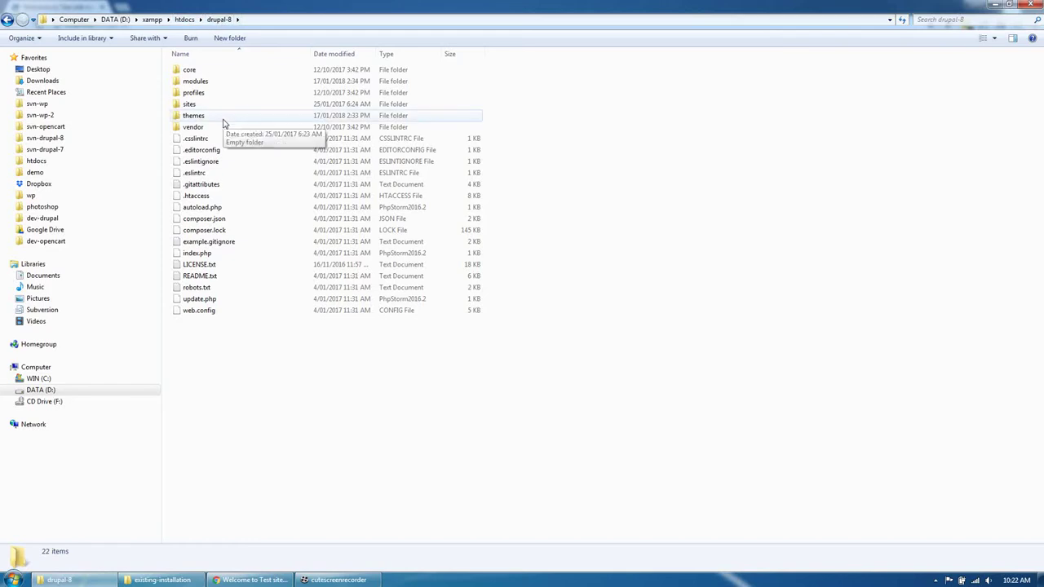
pyautogui.click(168, 579)
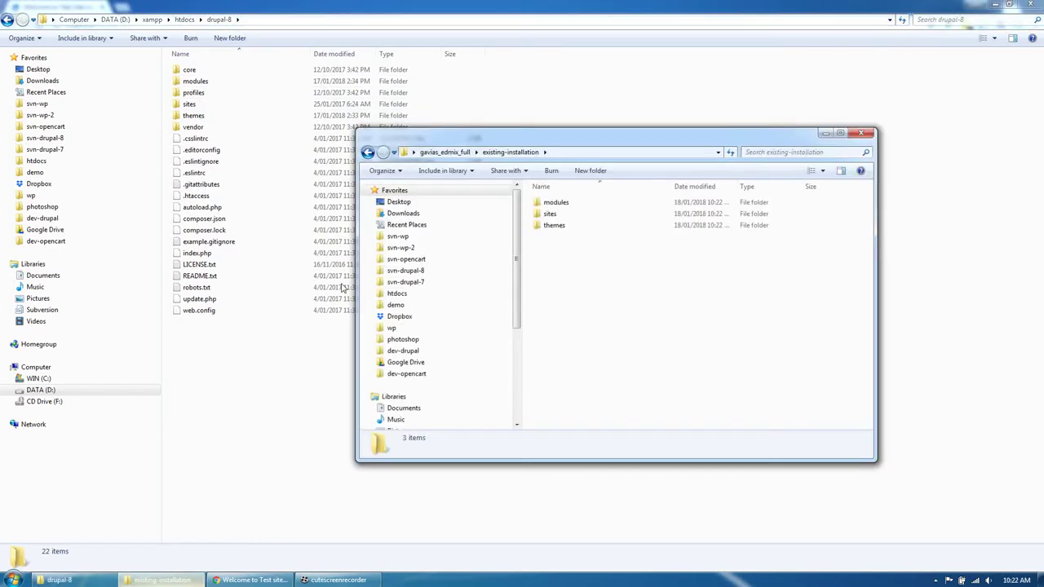
pyautogui.doubleClick(481, 8)
pyautogui.moveTo(401, 146); pyautogui.dragTo(45, 103)
# Copy everything in the existing-installation modules folder into the modules folder of drupal-8.
pyautogui.click(190, 164)
pyautogui.doubleClick(195, 163)
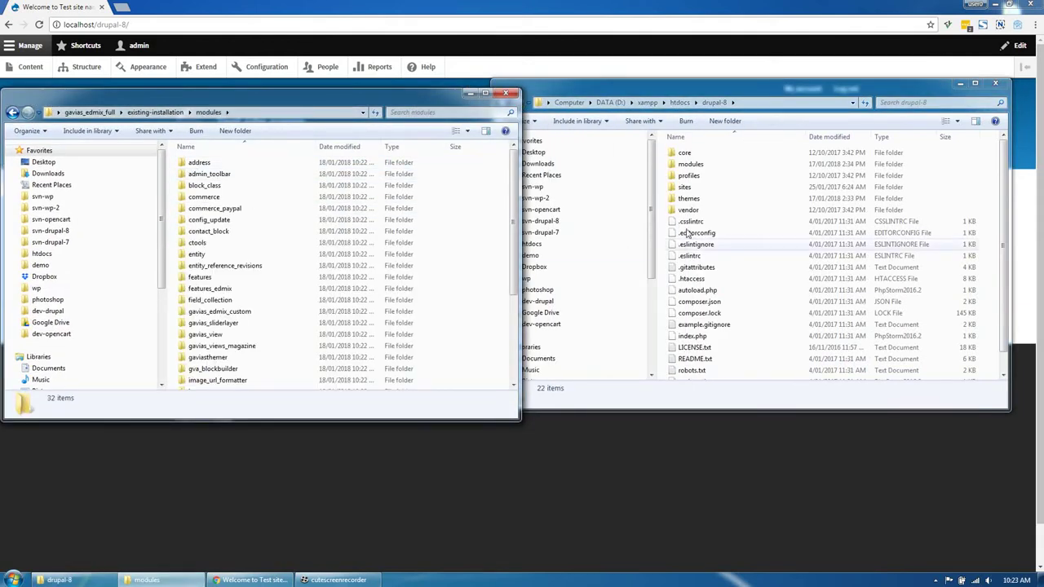
pyautogui.doubleClick(690, 164)
pyautogui.click(277, 254)
pyautogui.hotkey('ctrl', 'a')
pyautogui.moveTo(281, 265); pyautogui.dragTo(717, 233)
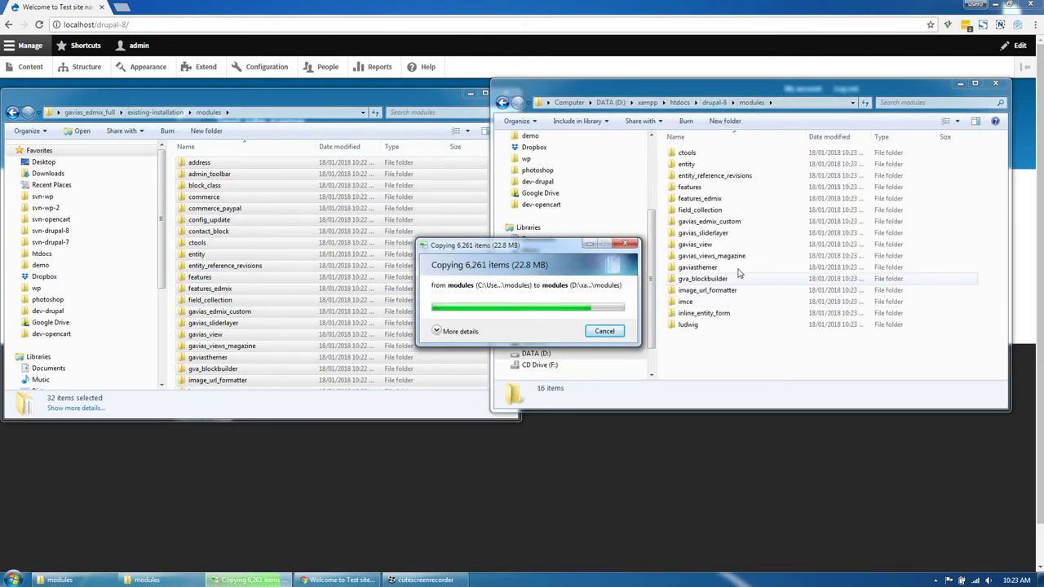
# Copy the default folder from the existing-installation sites folder into the drupal-8 sites folder, merging it with the existing one.
pyautogui.click(724, 102)
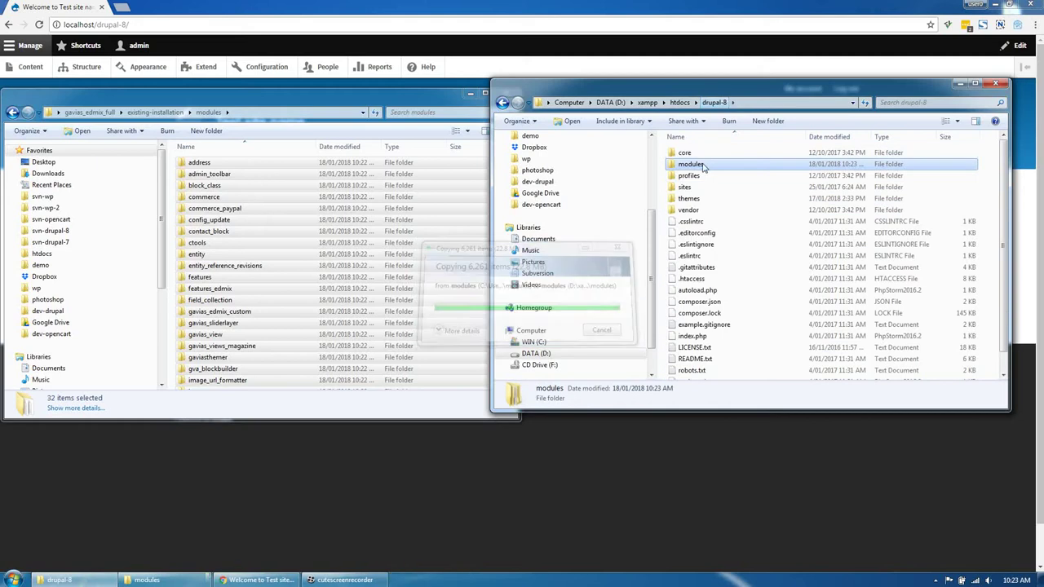
pyautogui.doubleClick(687, 187)
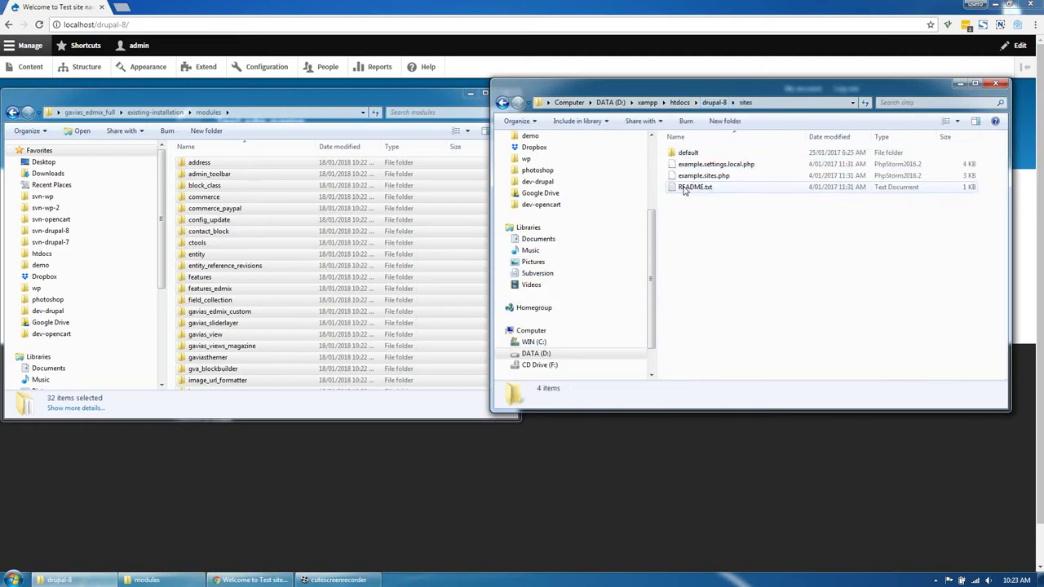
pyautogui.click(155, 112)
pyautogui.doubleClick(196, 173)
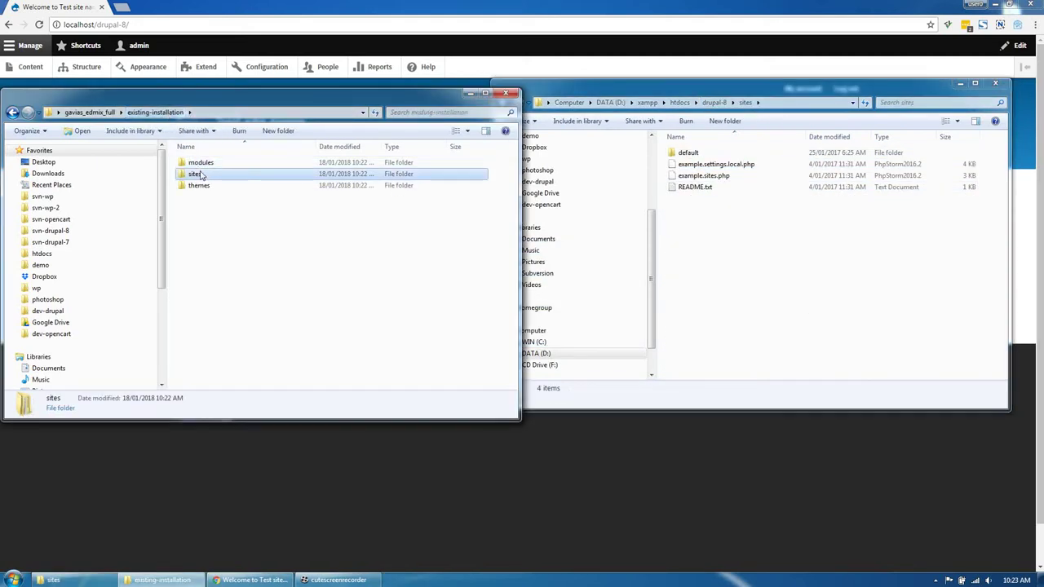
pyautogui.moveTo(197, 163); pyautogui.dragTo(772, 323)
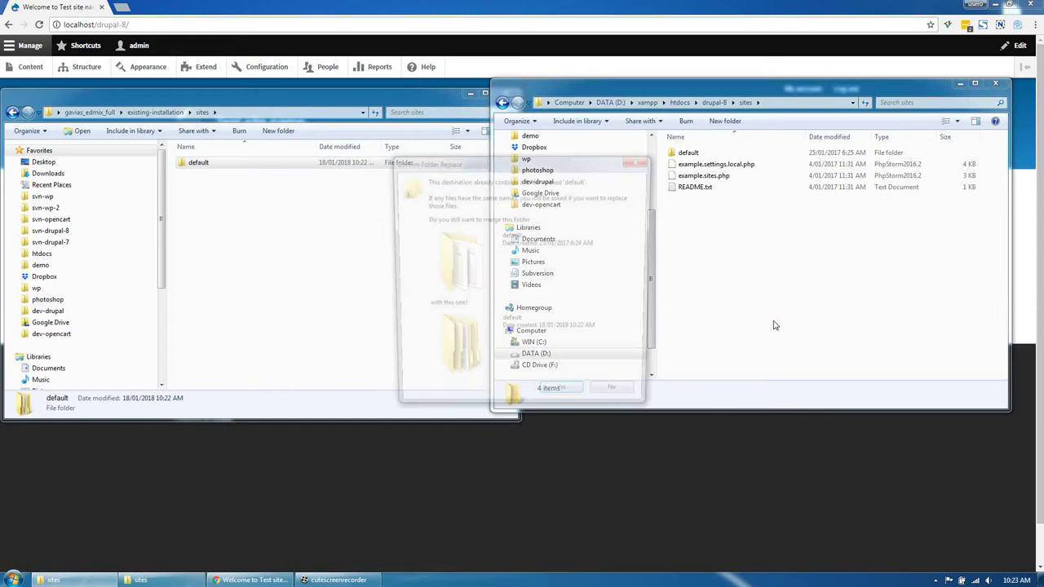
pyautogui.click(565, 403)
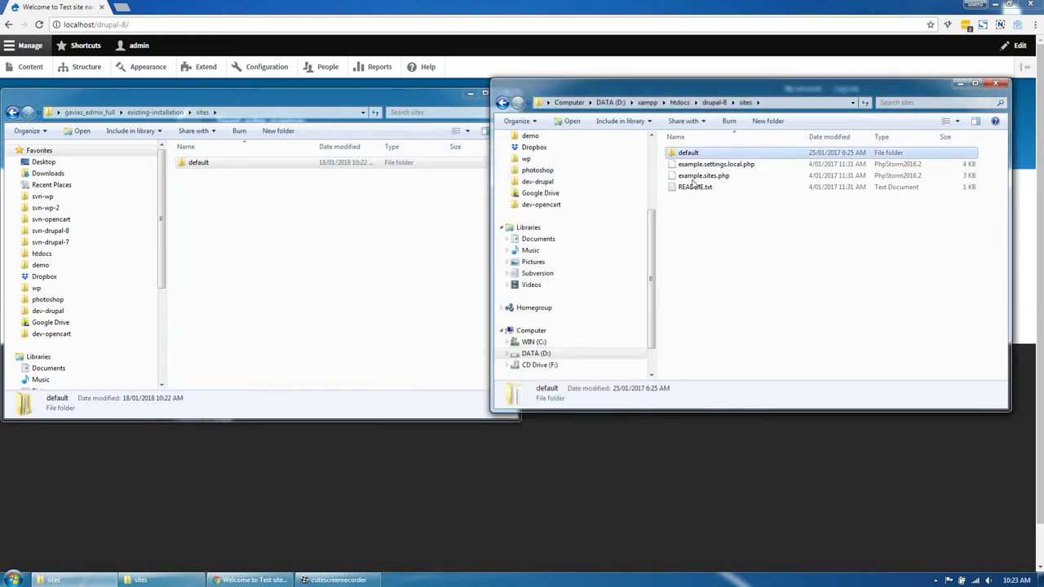
# Copy the gavias_edmix folder from the existing-installation themes folder into the drupal-8 themes folder.
pyautogui.click(714, 102)
pyautogui.click(173, 113)
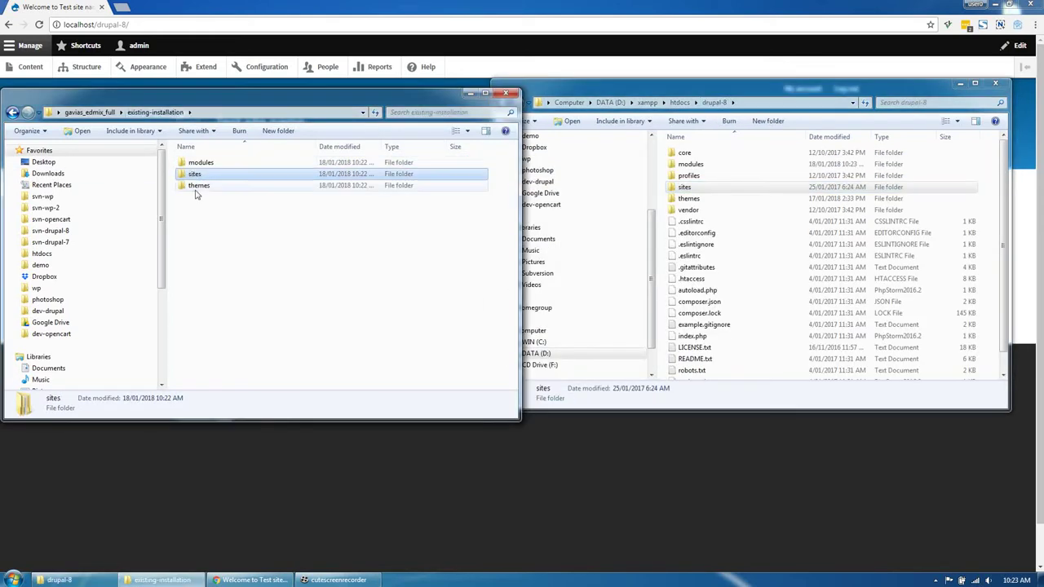
pyautogui.doubleClick(199, 187)
pyautogui.click(686, 200)
pyautogui.doubleClick(687, 199)
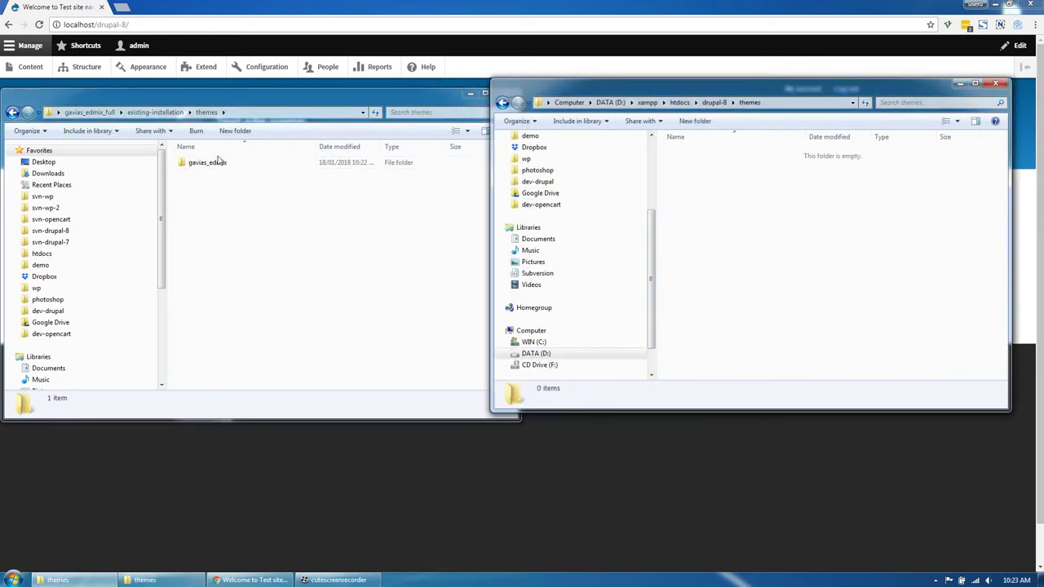
pyautogui.moveTo(207, 162); pyautogui.dragTo(733, 275)
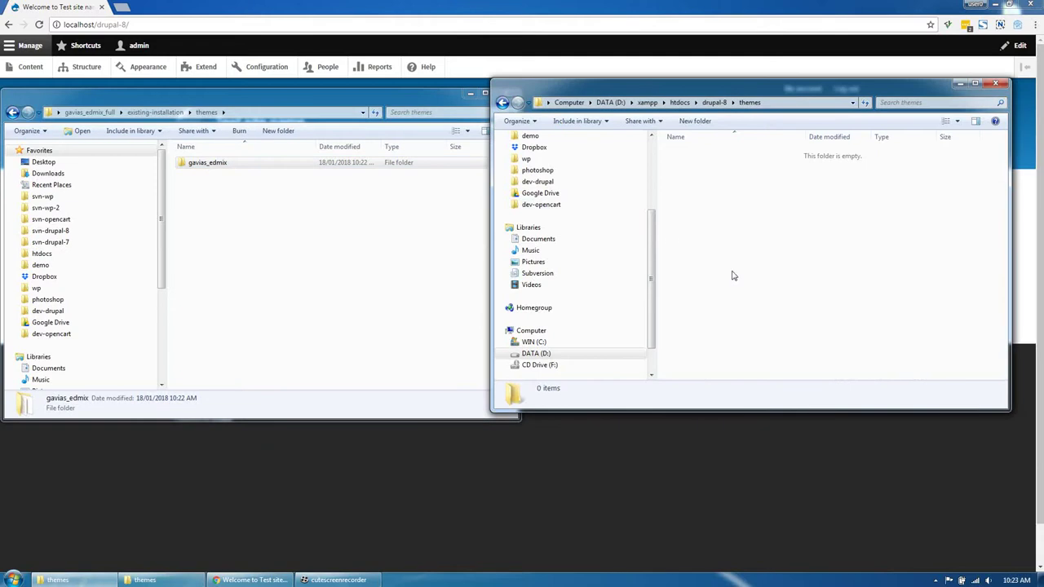
# Switch to the Drupal site in the browser and install the Gavias Edmix theme as the default theme.
pyautogui.click(739, 451)
pyautogui.click(142, 71)
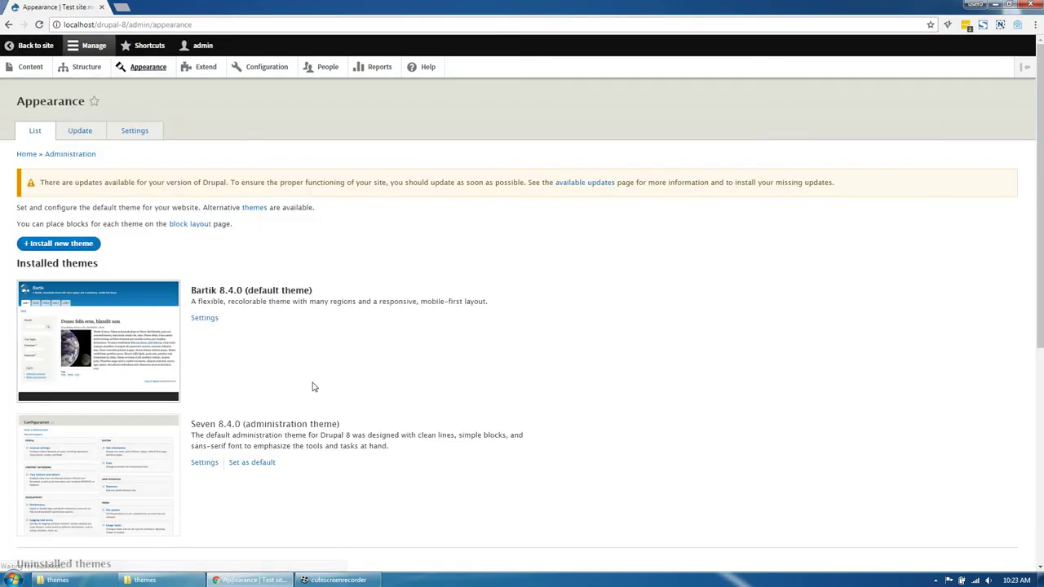
pyautogui.scroll(-3, 174, 485)
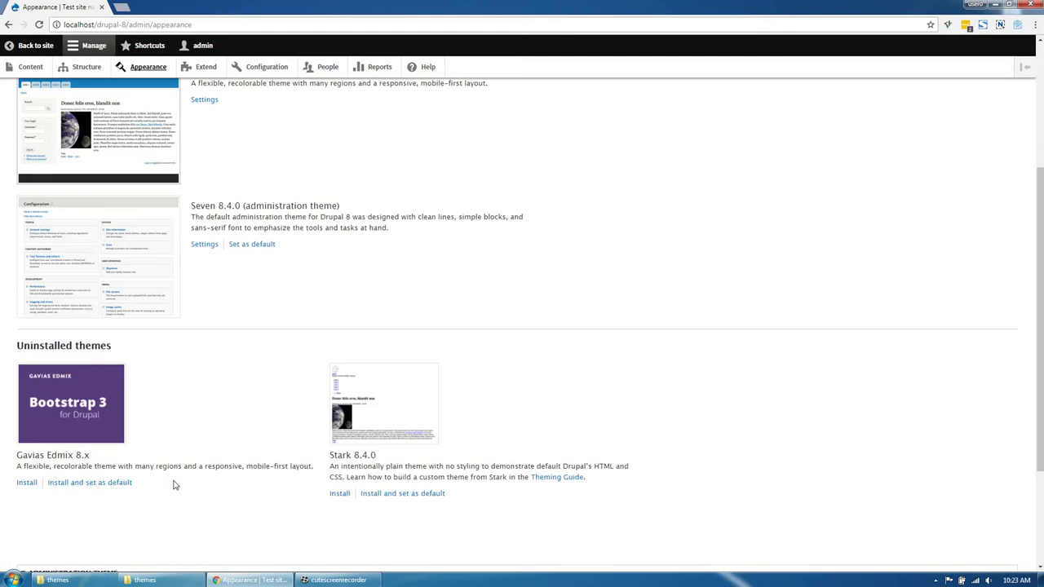
pyautogui.click(120, 485)
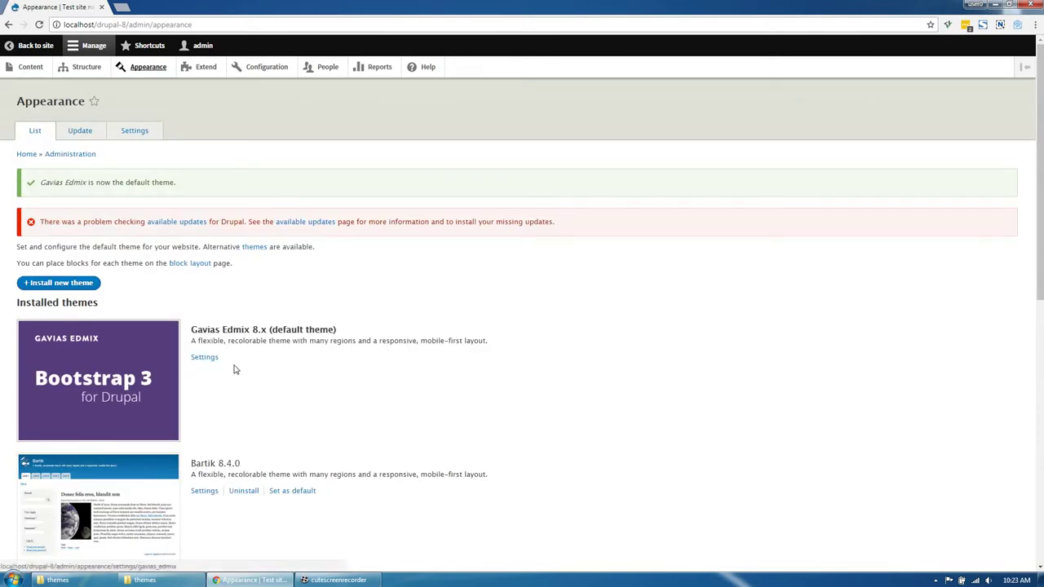
# Filter the modules by "gav" and install Gavias Themer, Block Builder v2, Custom View, Edmix Themer, SliderLayer and Views Magazine.
pyautogui.click(206, 66)
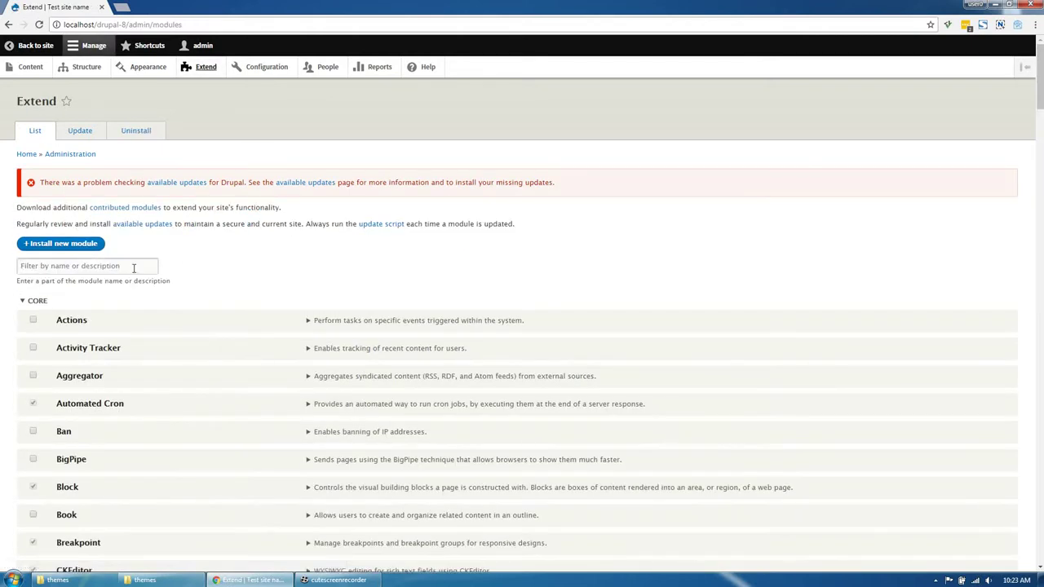
pyautogui.click(133, 268)
pyautogui.write('gav')
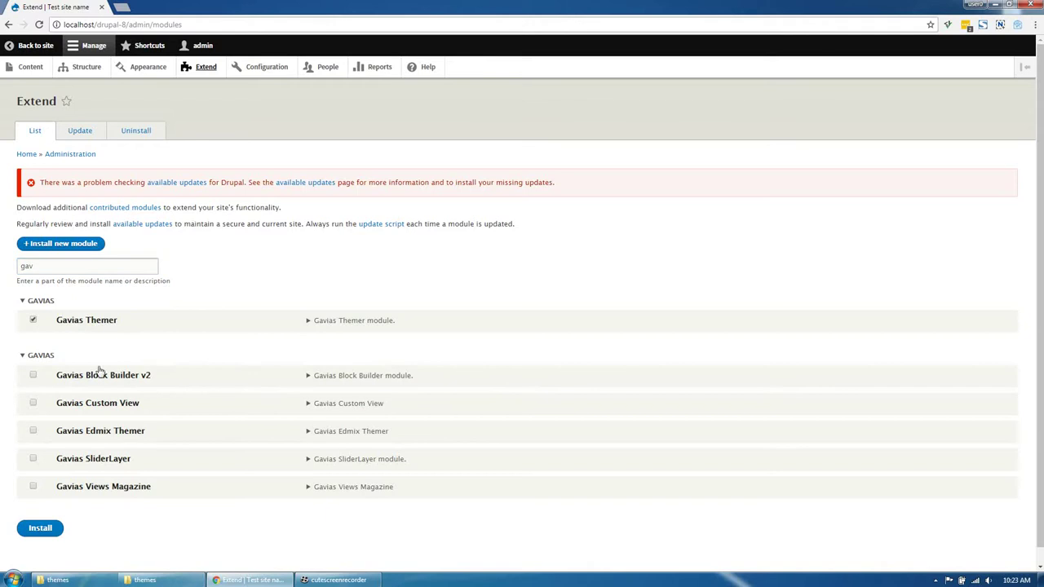
pyautogui.click(98, 402)
pyautogui.click(102, 431)
pyautogui.click(103, 460)
pyautogui.click(99, 487)
pyautogui.click(45, 528)
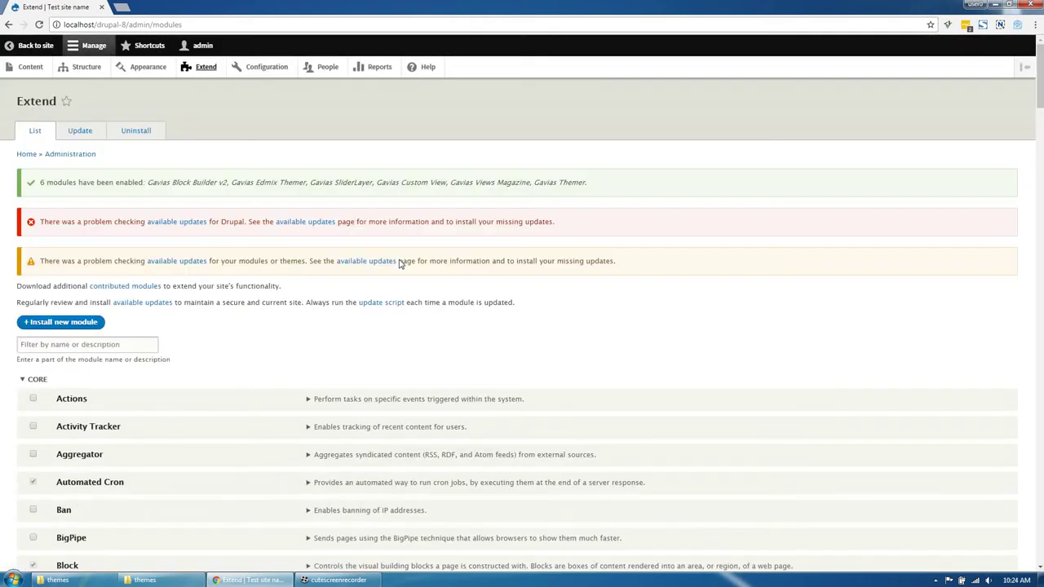
# Filter the module list by "lu" and install the Ludwig module.
pyautogui.click(82, 346)
pyautogui.write('lu')
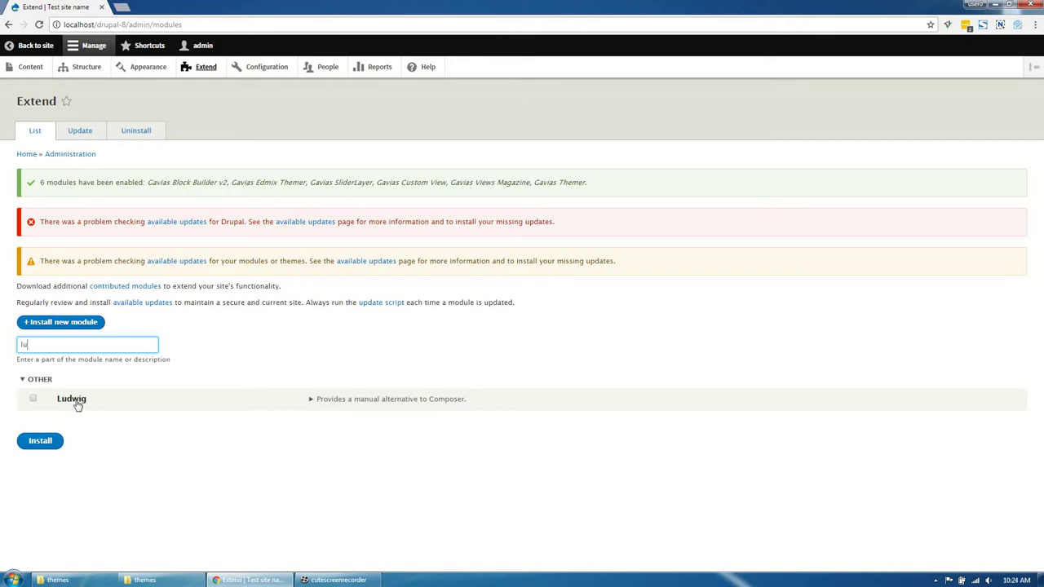
pyautogui.click(75, 401)
pyautogui.click(54, 443)
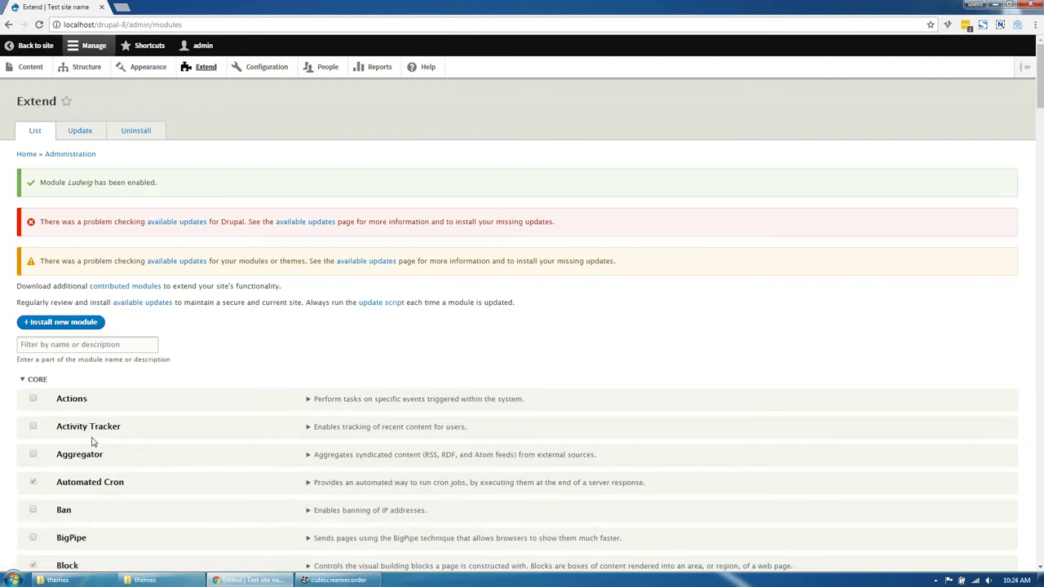
# Mark the Commerce, Commerce Cart, Commerce Checkout and Commerce Order modules for installation.
pyautogui.click(106, 349)
pyautogui.scroll(-7, 249, 471)
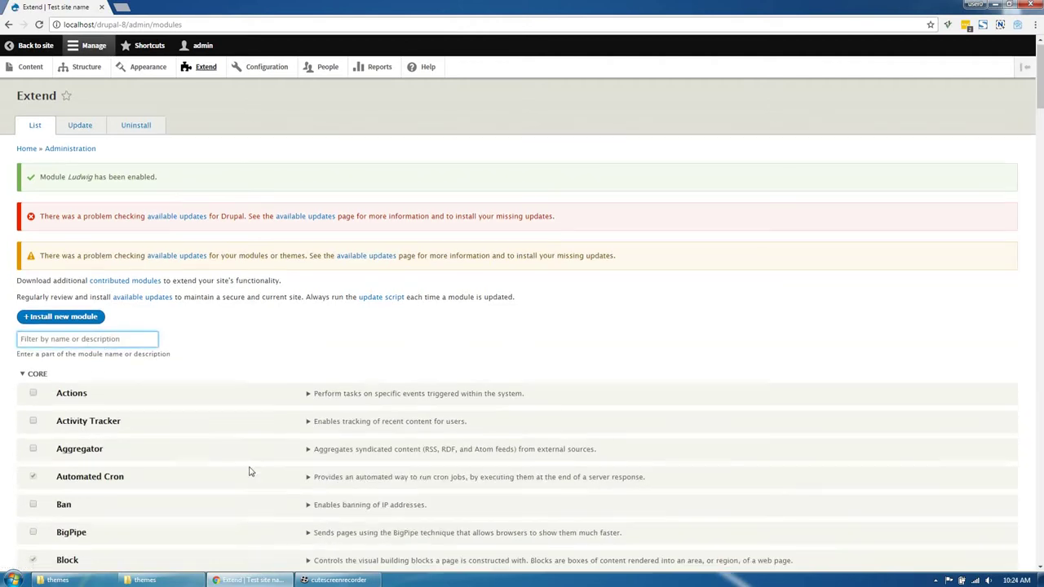
pyautogui.scroll(-12, 250, 471)
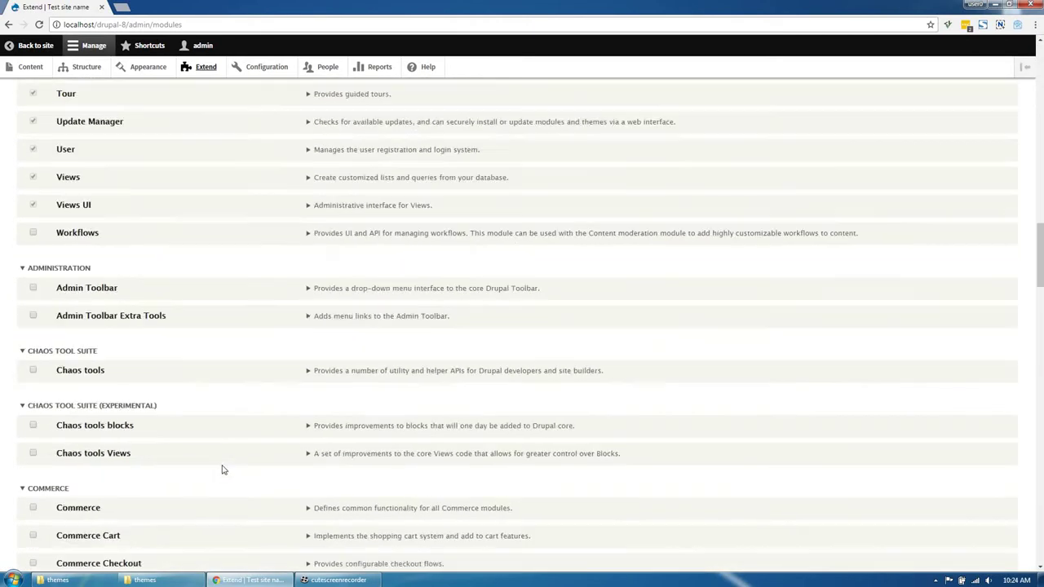
pyautogui.scroll(-2, 139, 453)
pyautogui.click(86, 271)
pyautogui.click(87, 291)
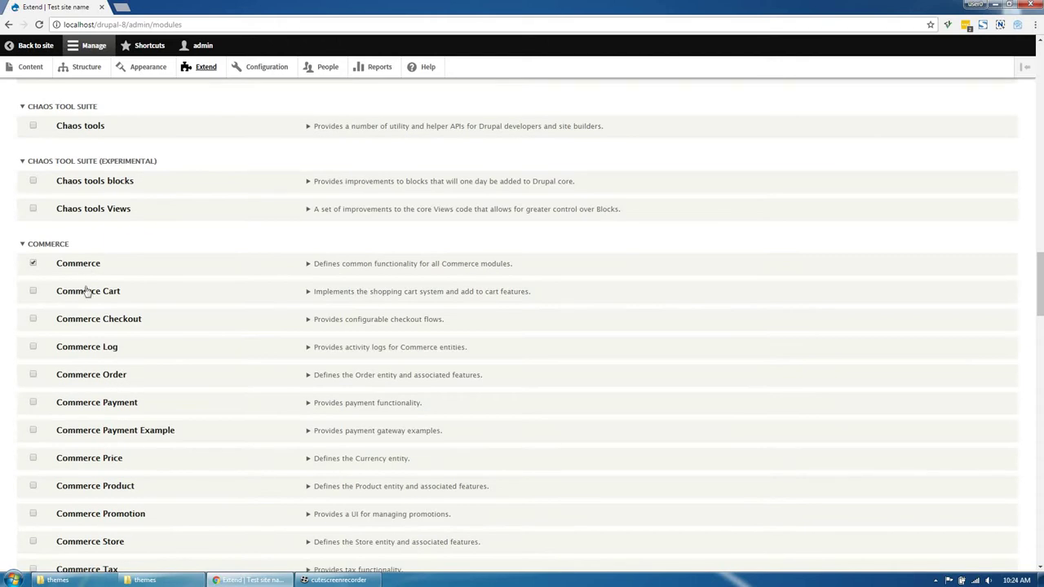
pyautogui.click(85, 322)
pyautogui.click(93, 377)
# Also mark Commerce Payment, Payment Example, Price, Product, Store and PayPal for installation.
pyautogui.scroll(-1, 96, 351)
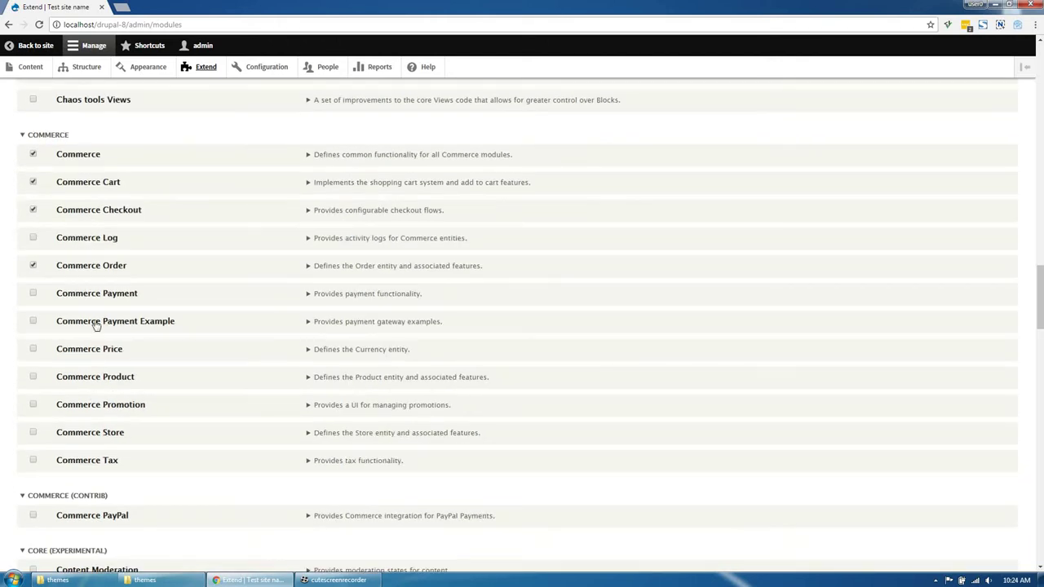
pyautogui.click(98, 297)
pyautogui.click(105, 328)
pyautogui.click(104, 434)
pyautogui.scroll(-2, 105, 428)
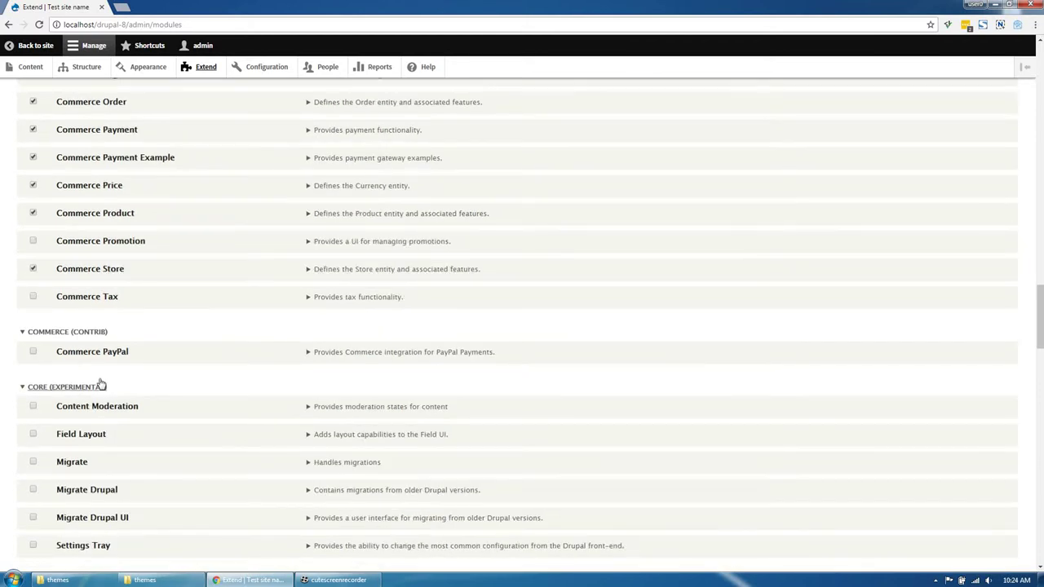
# Install the marked Commerce modules and agree to enable the modules they require.
pyautogui.scroll(-5, 111, 487)
pyautogui.scroll(-20, 112, 487)
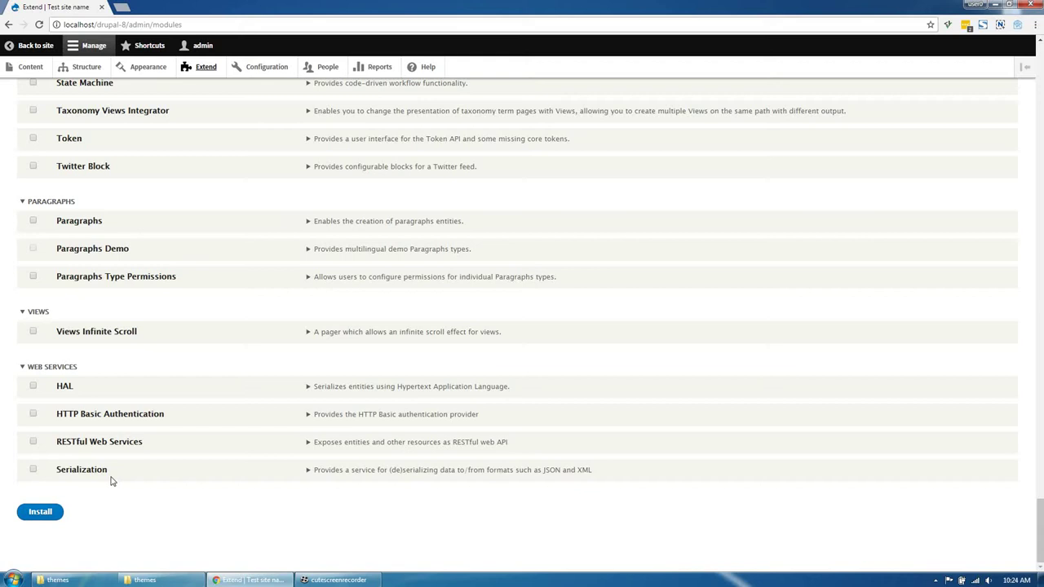
pyautogui.click(32, 513)
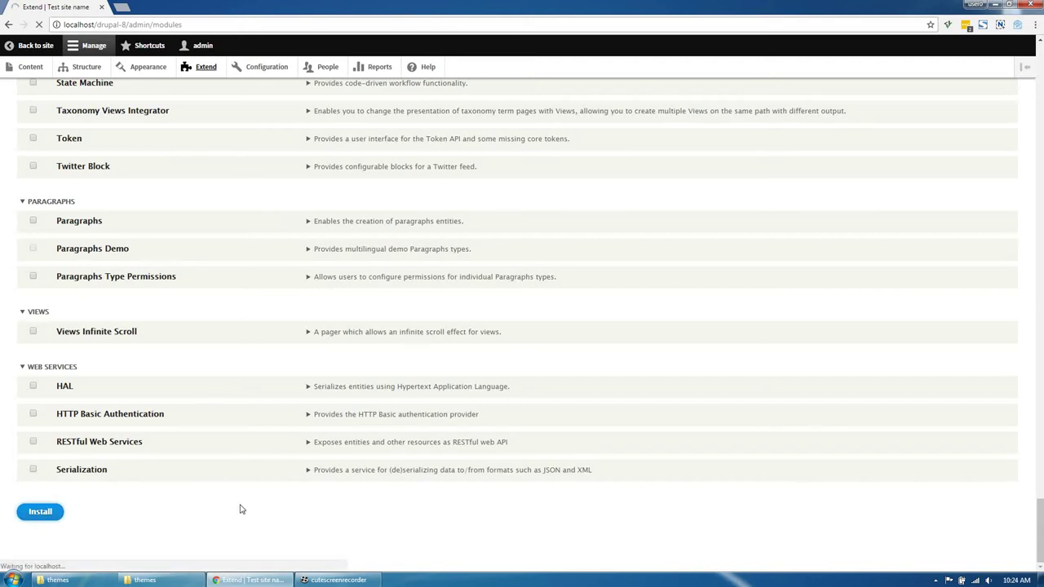
pyautogui.scroll(4, 241, 509)
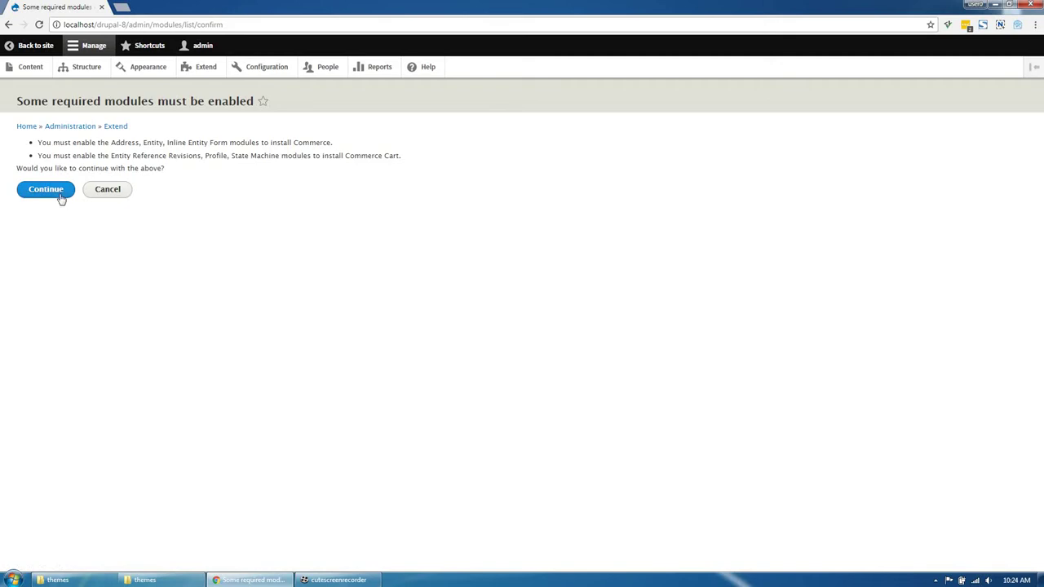
pyautogui.click(61, 199)
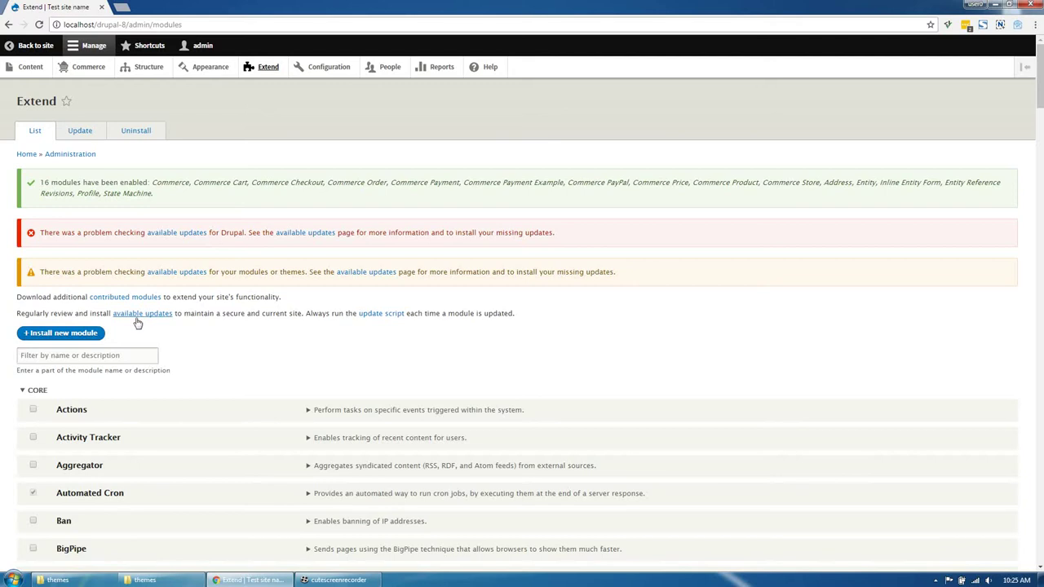
# Filter the module list by "fea" and install the Features Edmix module with the modules it requires.
pyautogui.click(142, 355)
pyautogui.write('fea')
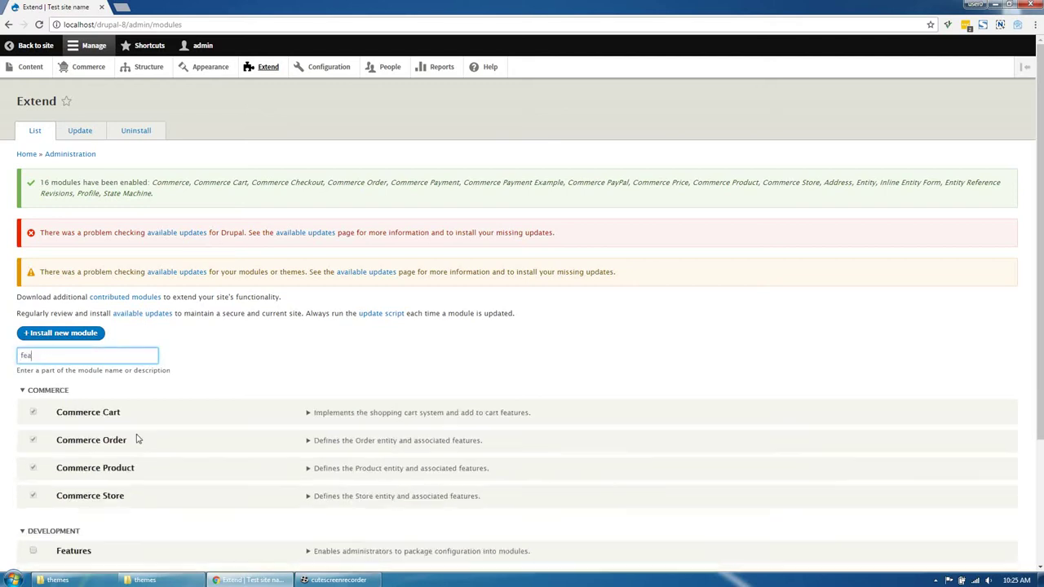
pyautogui.scroll(-2, 137, 440)
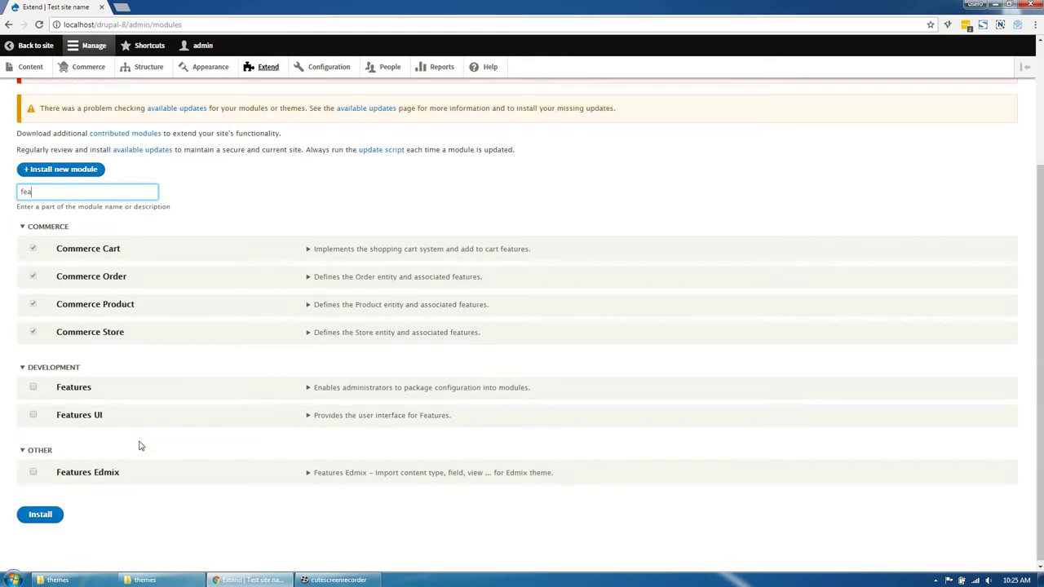
pyautogui.click(107, 476)
pyautogui.click(35, 515)
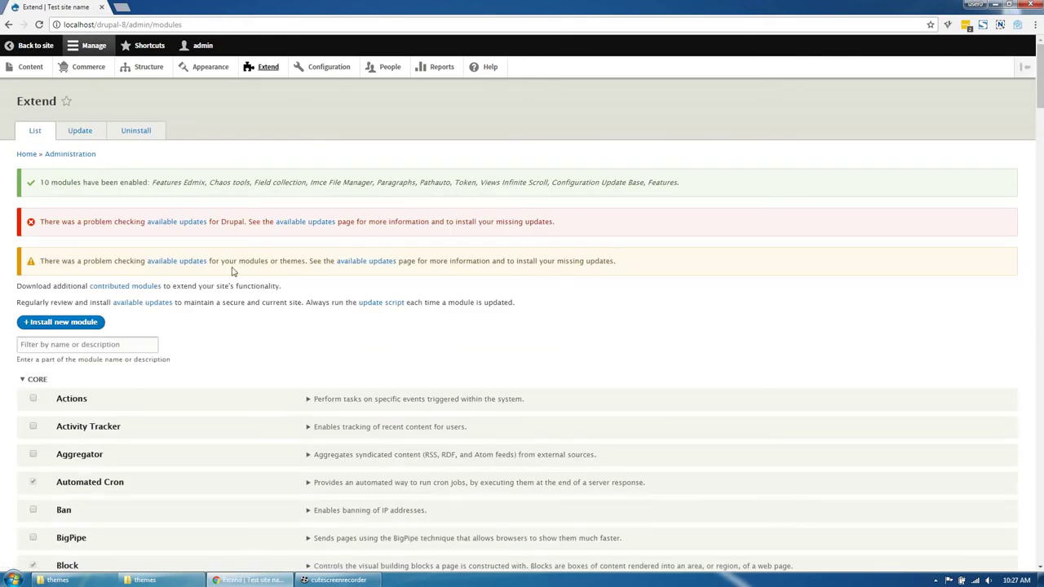
# In the Gavias Edmix block layout, move the Search block to the Search region and Breadcrumbs to the Breadcrumbs region.
pyautogui.click(137, 75)
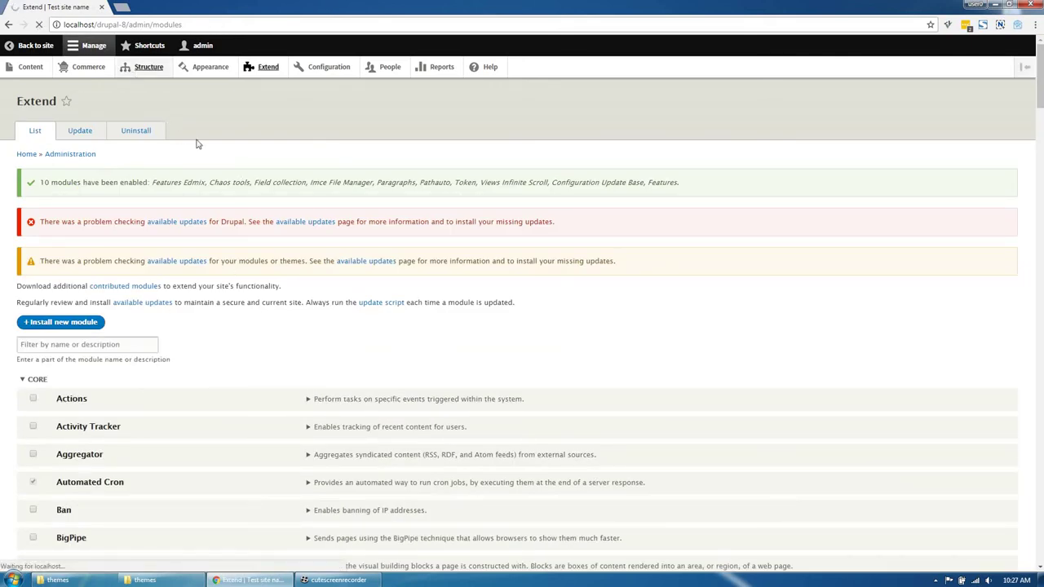
pyautogui.scroll(-2, 273, 319)
pyautogui.scroll(2, 174, 240)
pyautogui.click(76, 154)
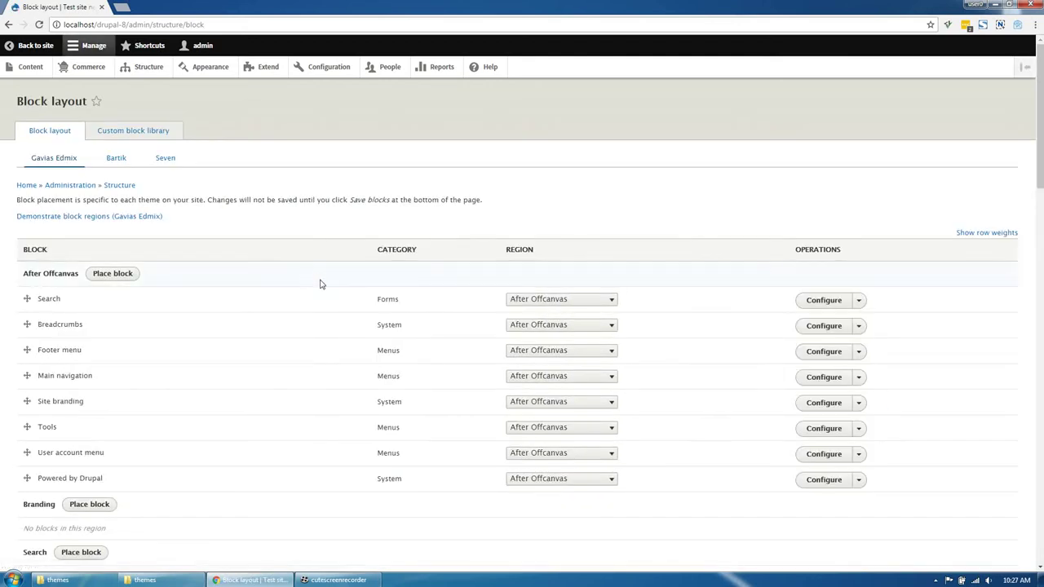
pyautogui.click(563, 300)
pyautogui.click(549, 335)
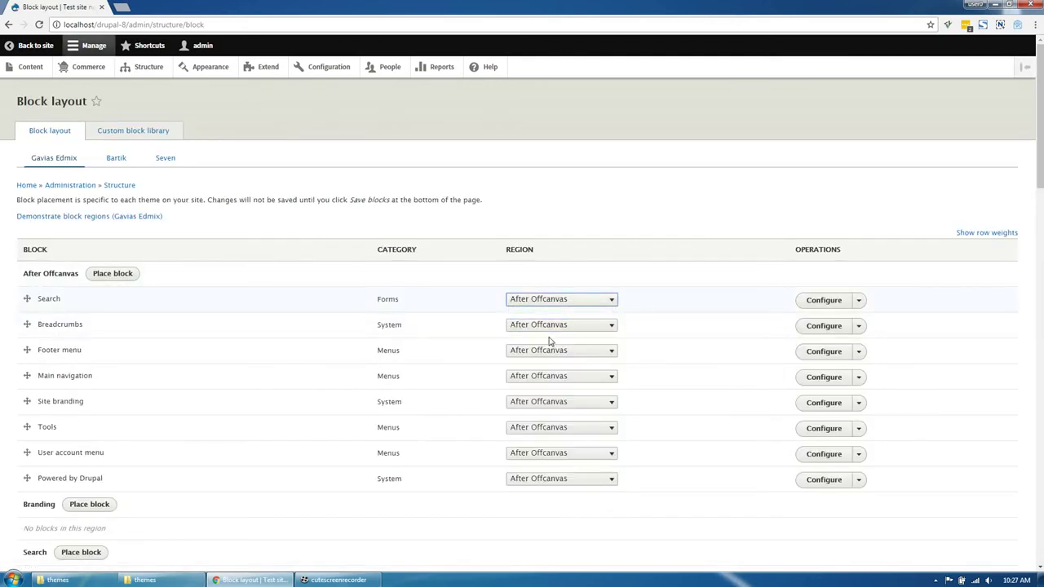
pyautogui.click(537, 330)
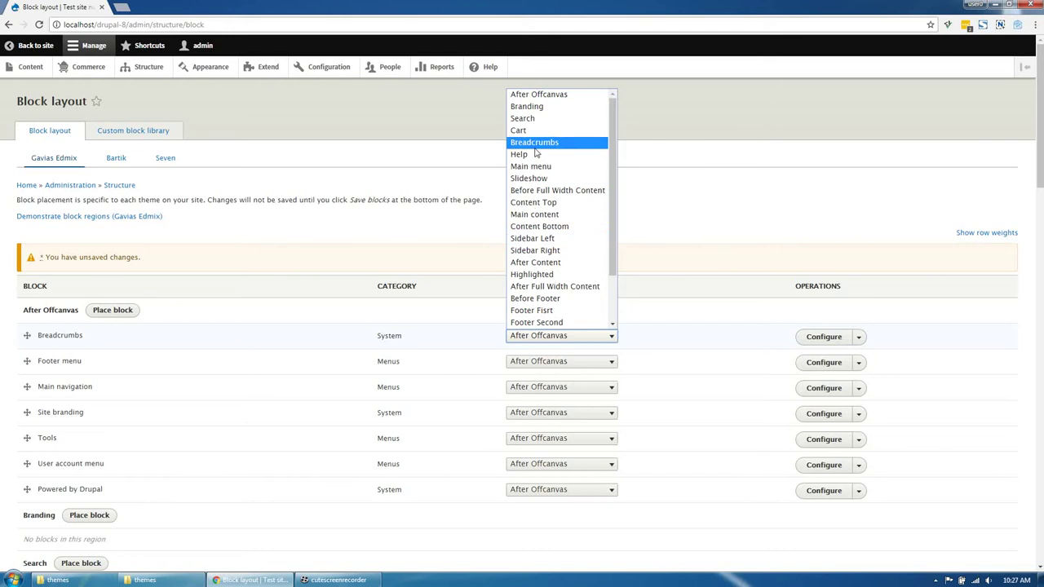
pyautogui.click(536, 155)
# Move the Footer menu block to the Other region and the Main navigation block to the Main menu region.
pyautogui.click(534, 336)
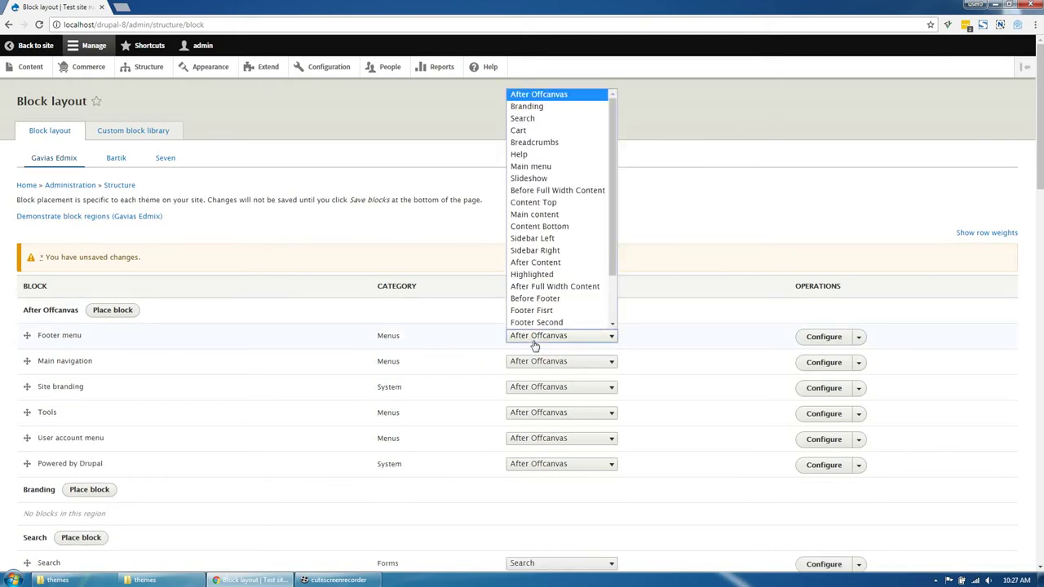
pyautogui.scroll(-3, 543, 302)
pyautogui.click(538, 324)
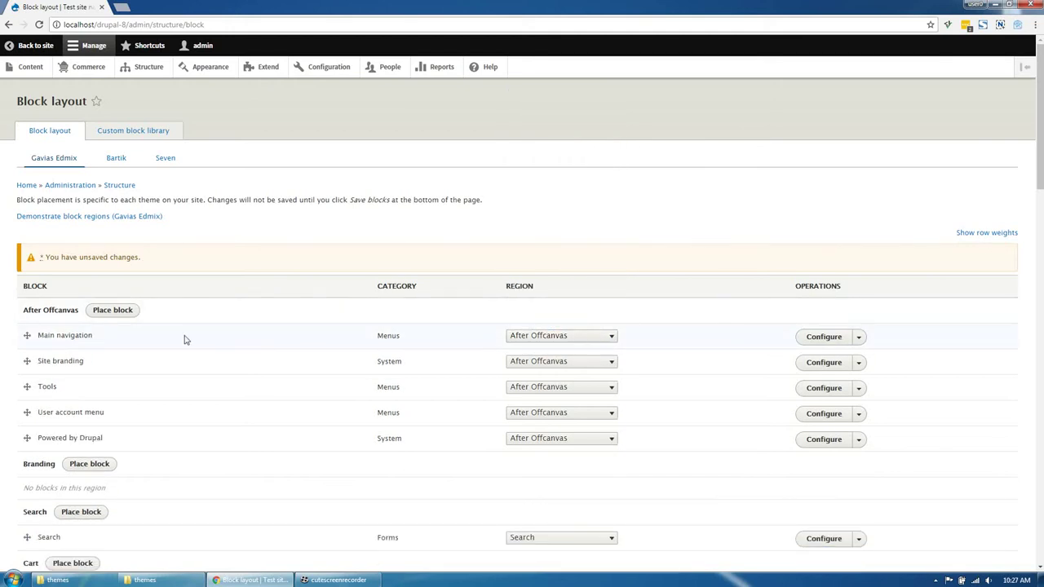
pyautogui.click(543, 337)
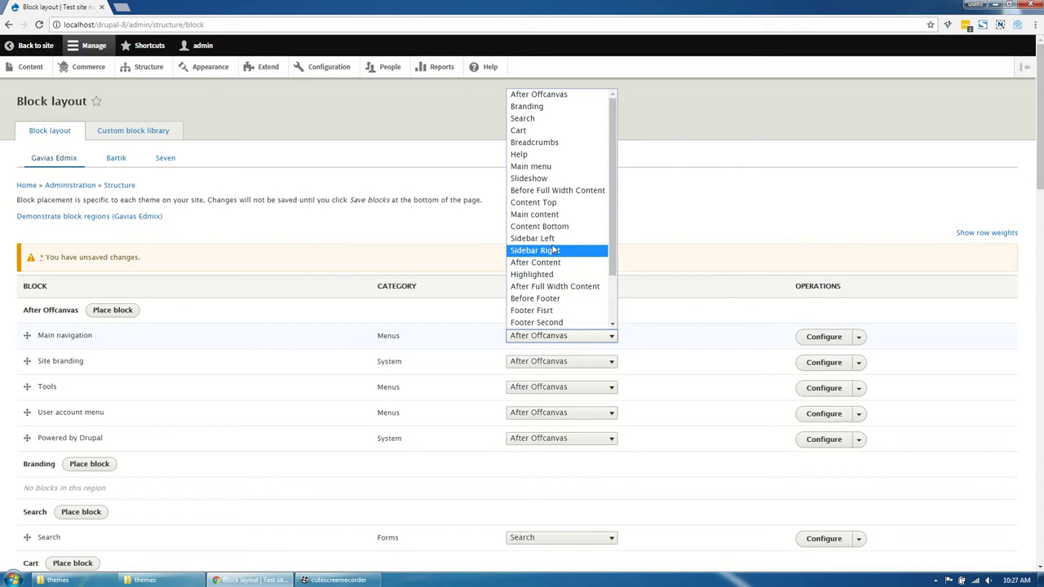
pyautogui.click(554, 166)
# Assign the Site branding block to the Branding region and the Tools block to the Help region.
pyautogui.click(551, 338)
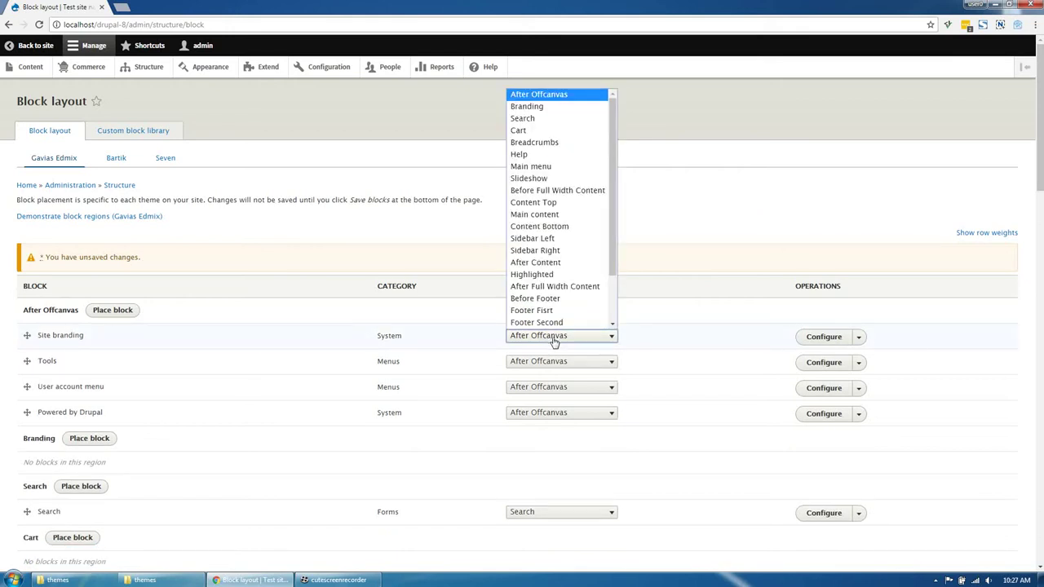
pyautogui.click(539, 103)
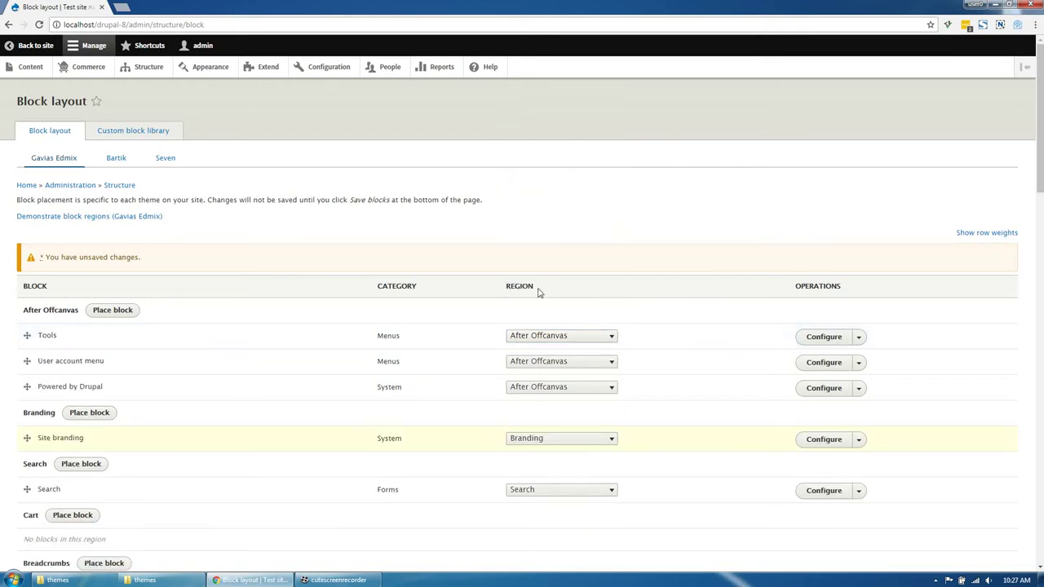
pyautogui.click(536, 335)
pyautogui.scroll(-2, 534, 277)
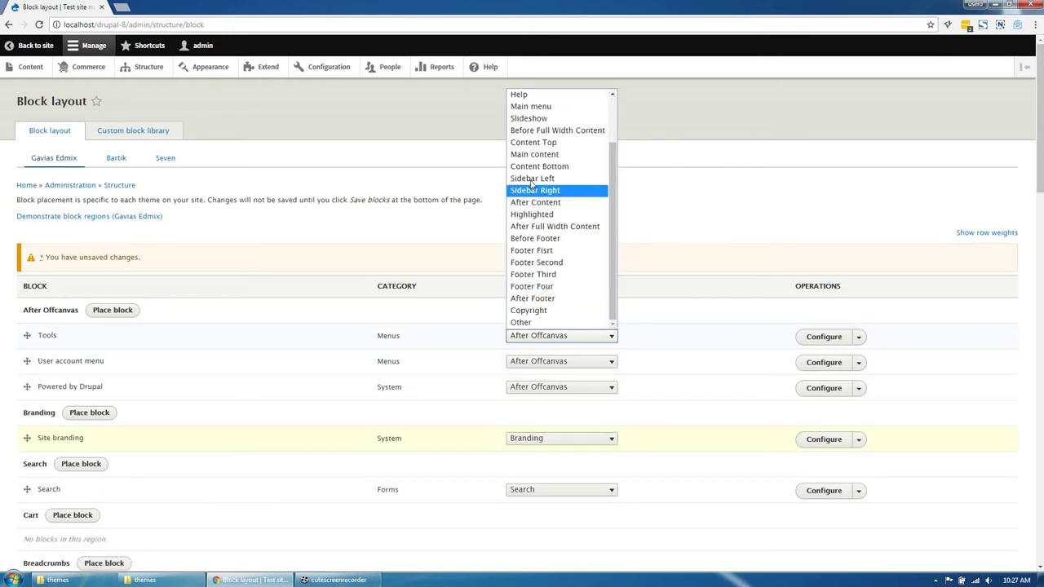
pyautogui.click(524, 95)
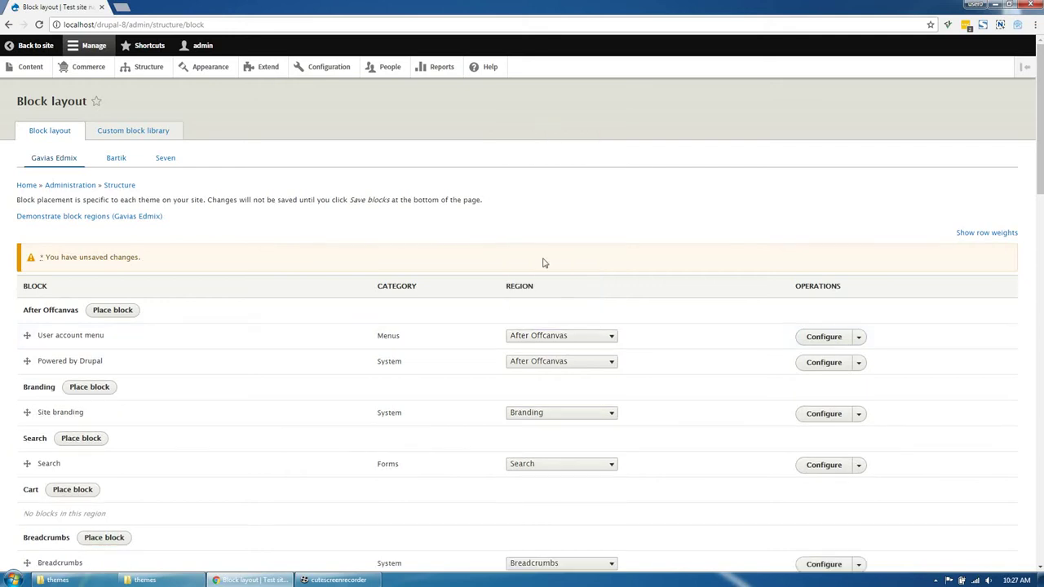
# Move the User account menu and Powered by Drupal blocks from After Offcanvas to the Other region.
pyautogui.click(535, 336)
pyautogui.scroll(-2, 538, 323)
pyautogui.click(538, 323)
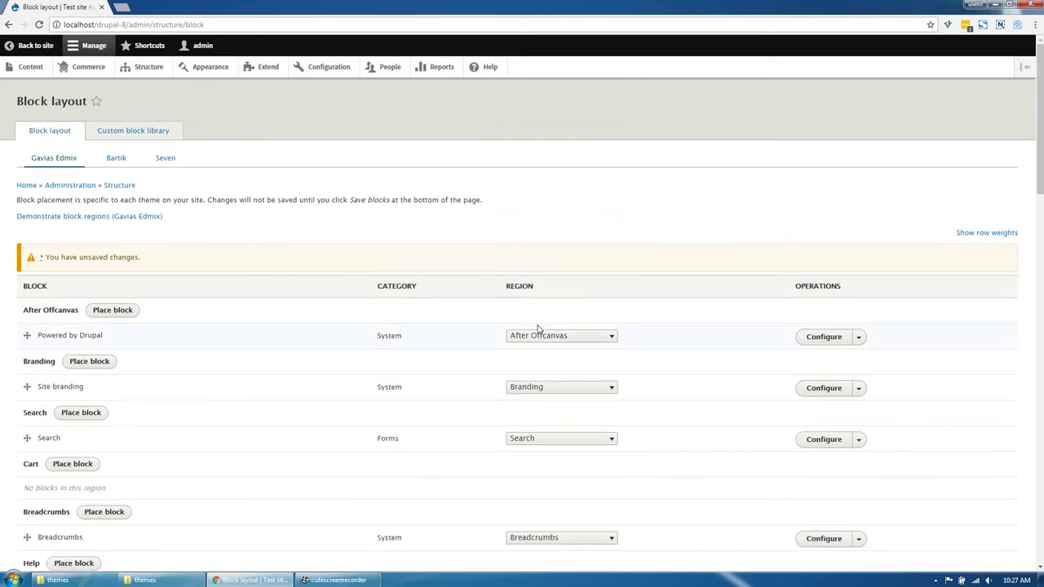
pyautogui.click(535, 335)
pyautogui.scroll(-2, 538, 323)
pyautogui.click(538, 323)
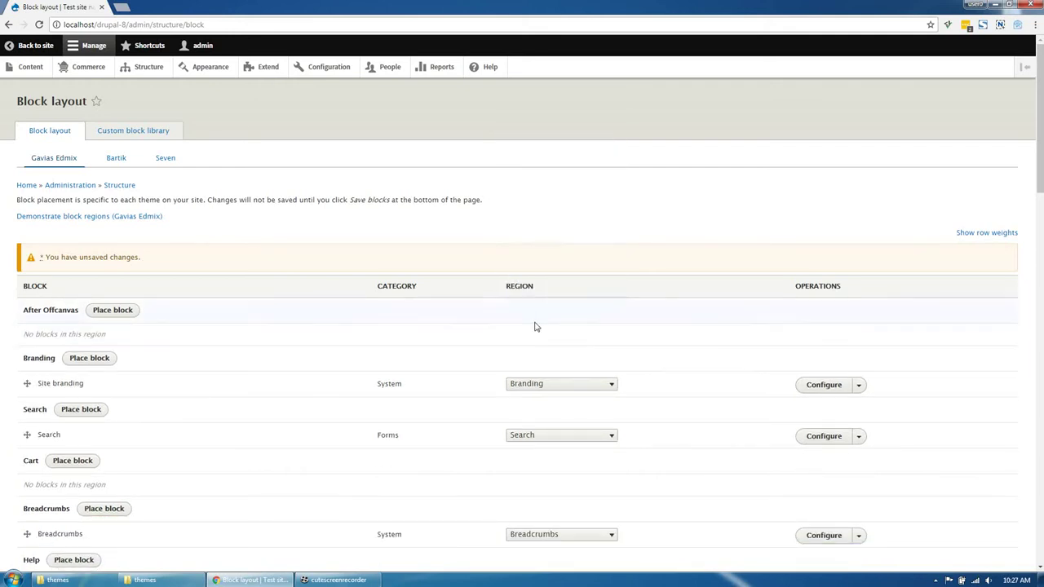
# Move the Page title block from the Main content region to the Other region.
pyautogui.scroll(-5, 533, 326)
pyautogui.scroll(-4, 397, 346)
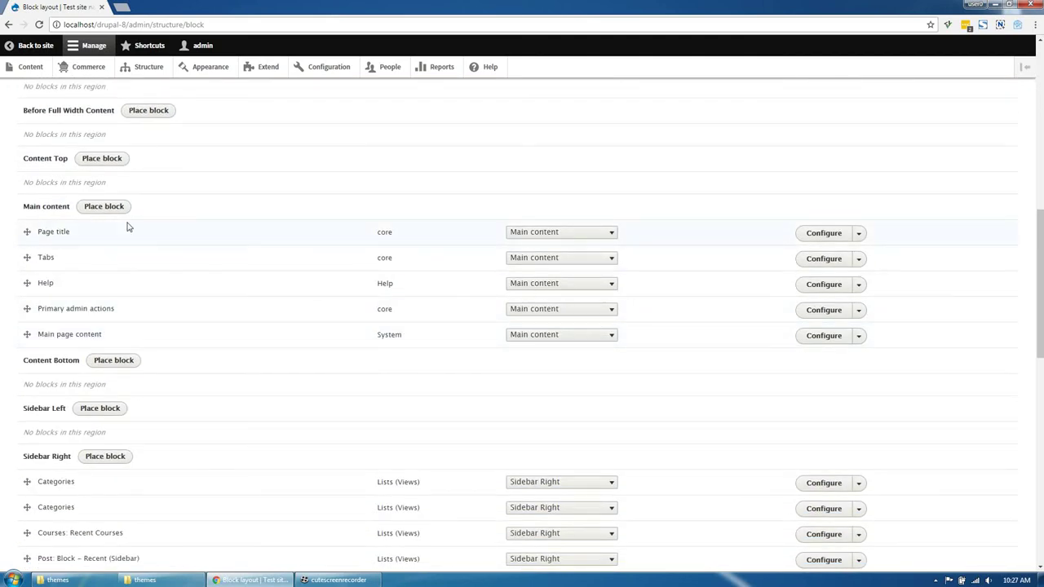
pyautogui.click(534, 232)
pyautogui.scroll(-2, 528, 391)
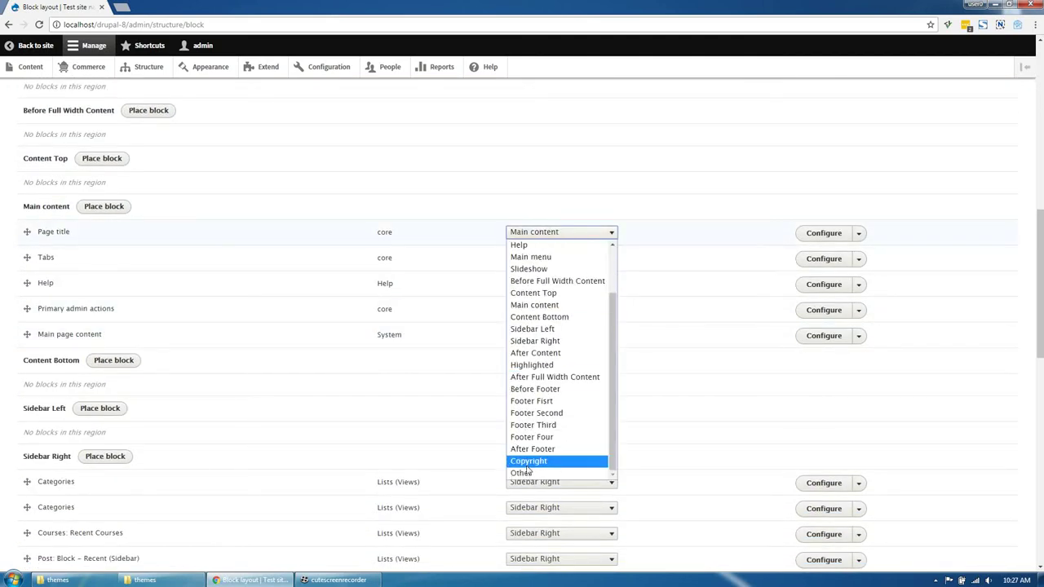
pyautogui.click(530, 461)
# Move the Tabs, Help and Primary admin actions blocks from Main content to the Help region.
pyautogui.click(538, 232)
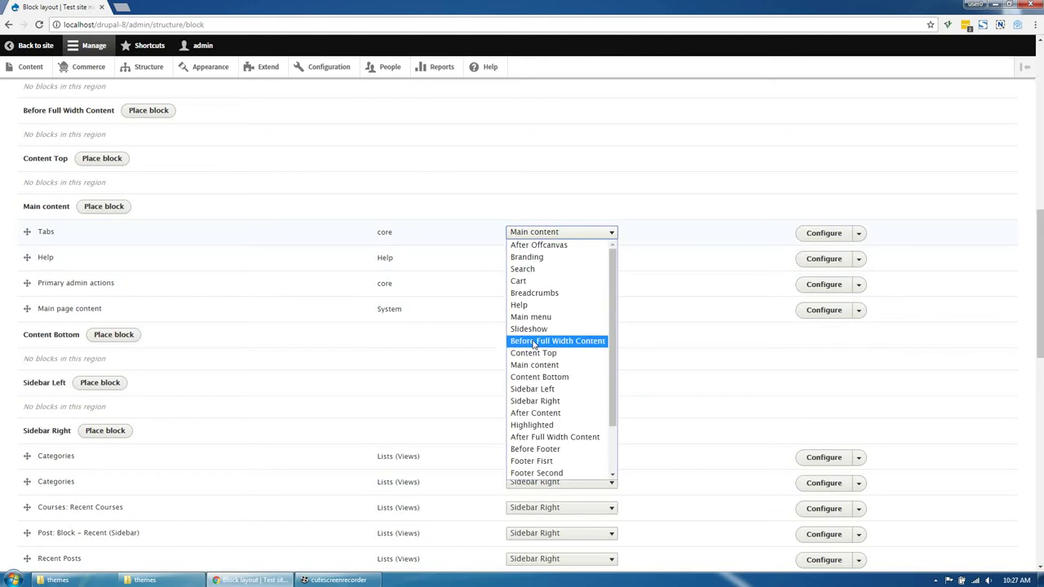
pyautogui.click(538, 305)
pyautogui.click(555, 233)
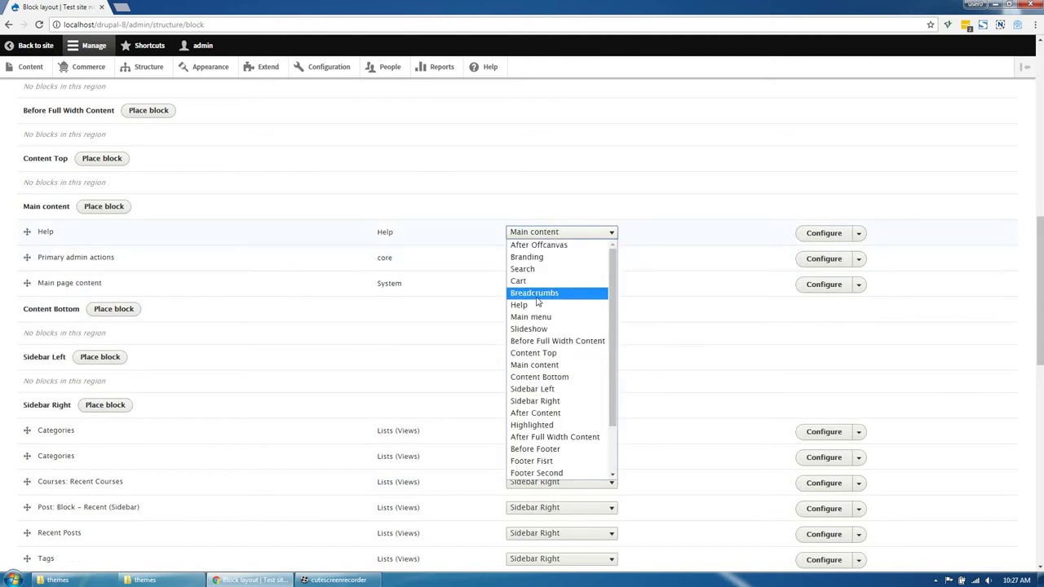
pyautogui.click(534, 308)
pyautogui.click(538, 231)
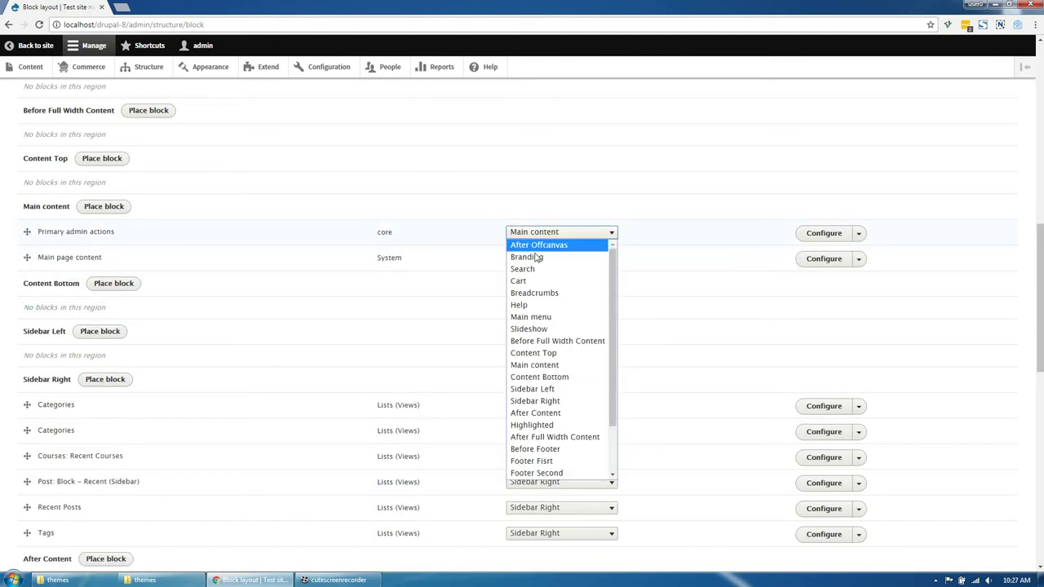
pyautogui.click(536, 308)
# Move the Status messages block from Highlighted to the Help region and save the block layout.
pyautogui.scroll(-3, 387, 359)
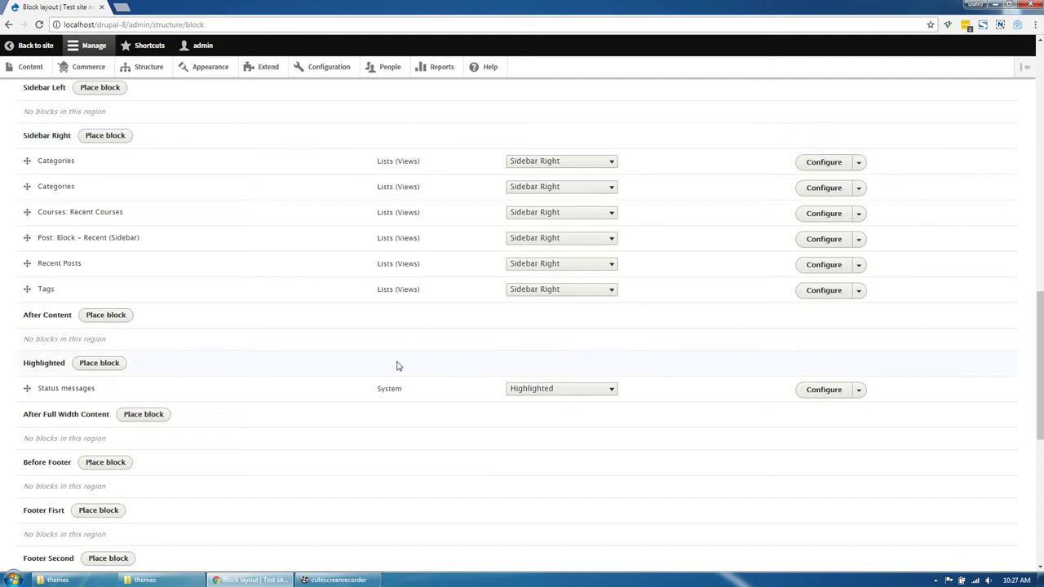
pyautogui.scroll(-1, 396, 366)
pyautogui.click(560, 334)
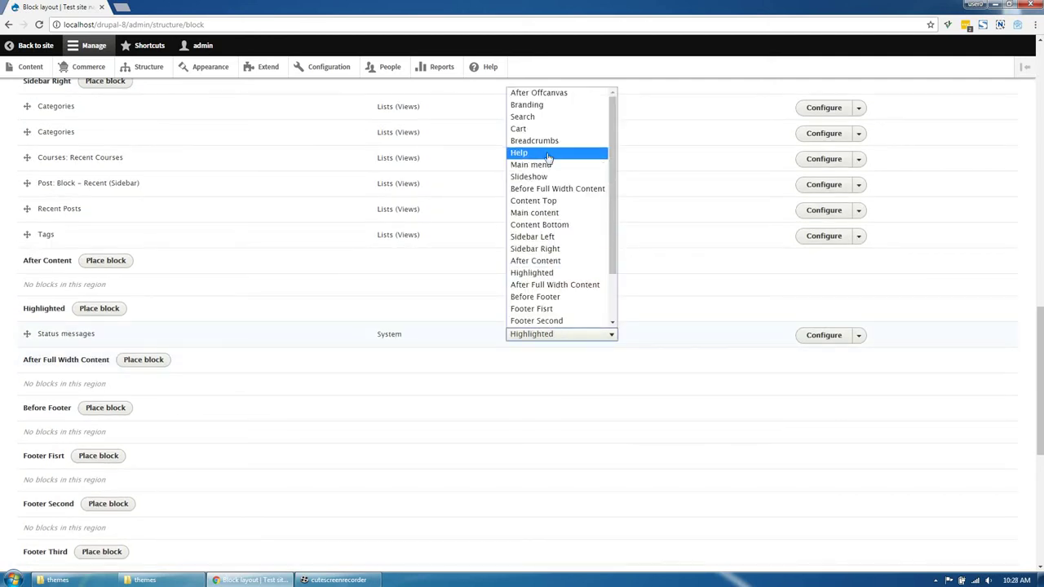
pyautogui.click(522, 152)
pyautogui.scroll(-5, 155, 391)
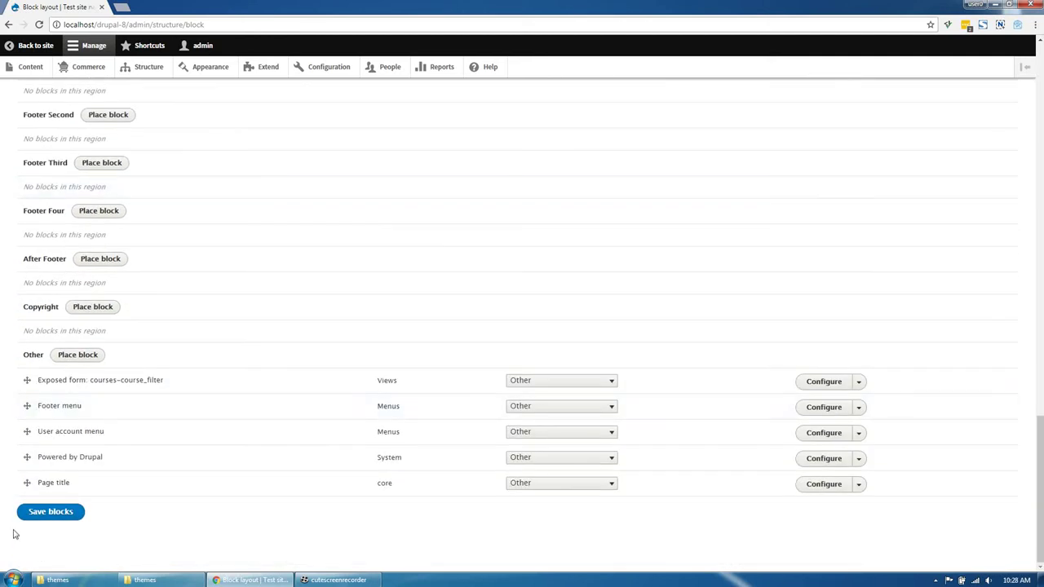
pyautogui.click(42, 514)
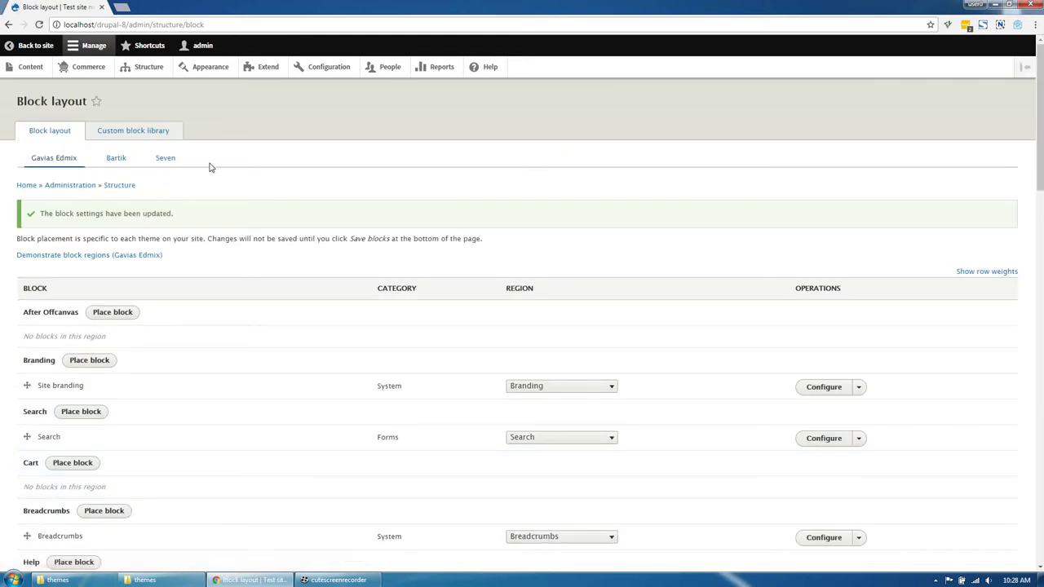
# Configure the Site branding block to hide the site name and site slogan, and save the block.
pyautogui.scroll(-2, 240, 319)
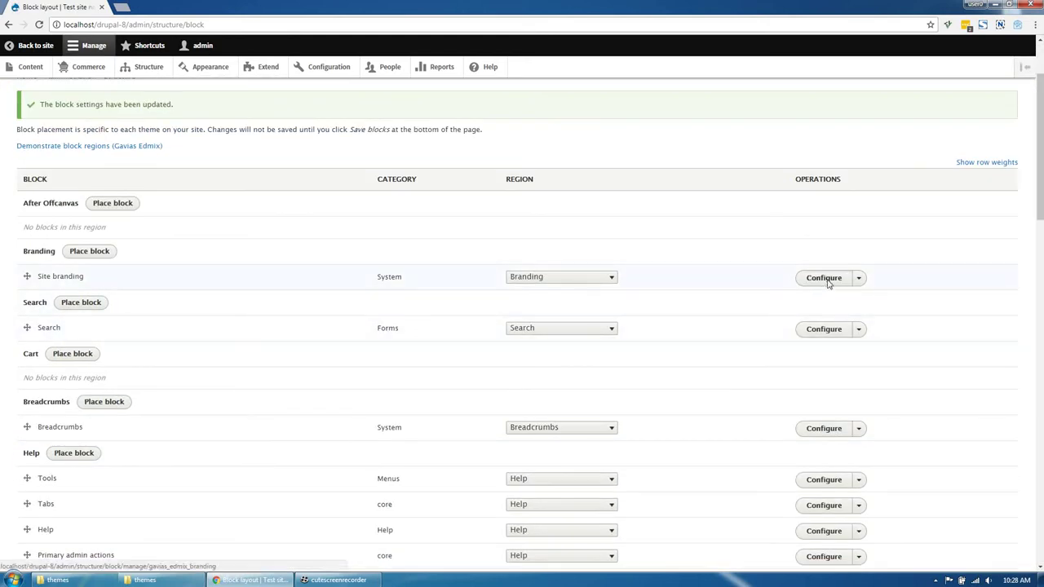
pyautogui.click(815, 284)
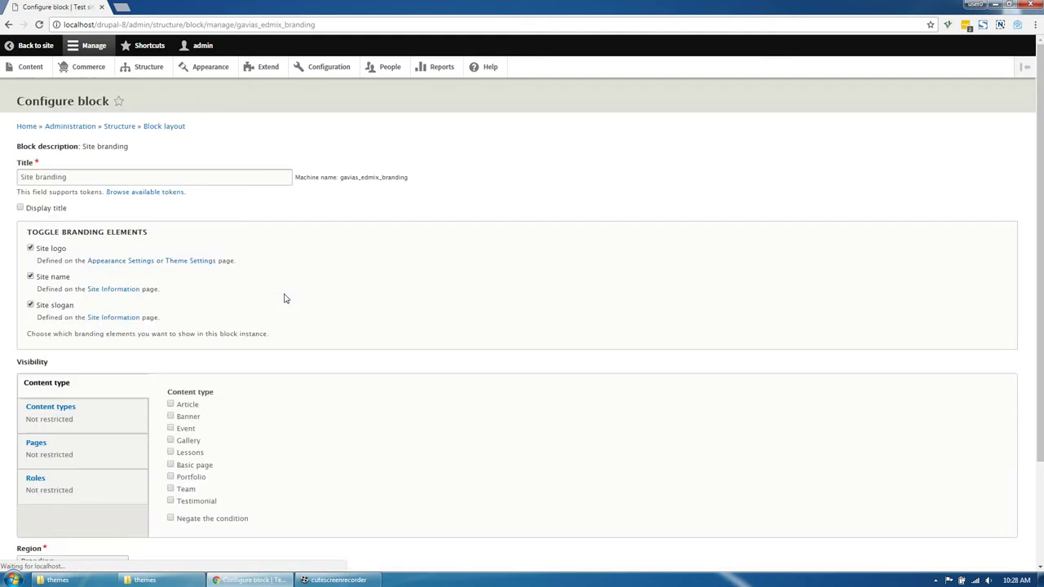
pyautogui.click(62, 282)
pyautogui.click(59, 306)
pyautogui.scroll(-2, 45, 444)
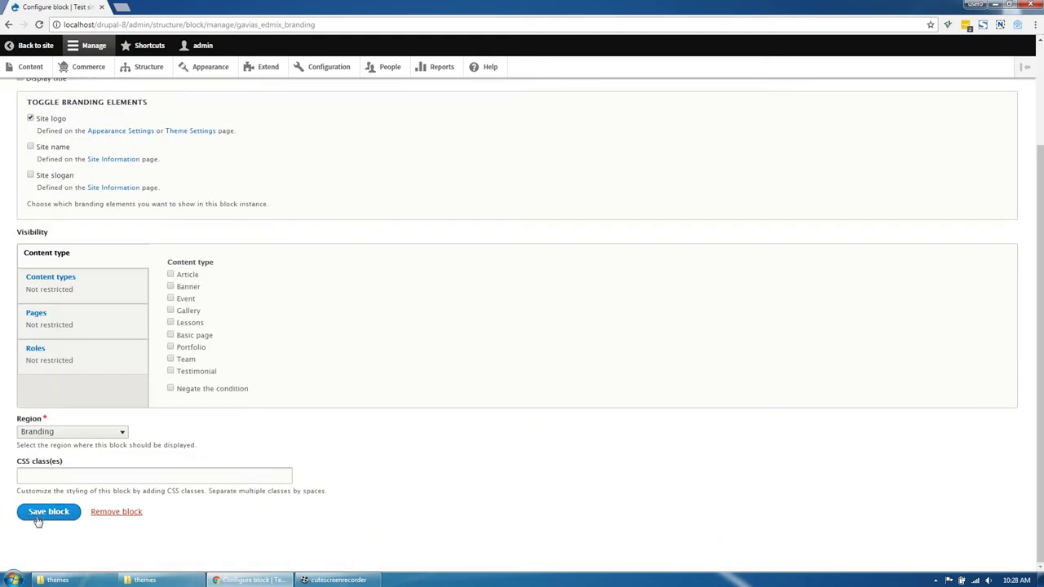
pyautogui.click(40, 516)
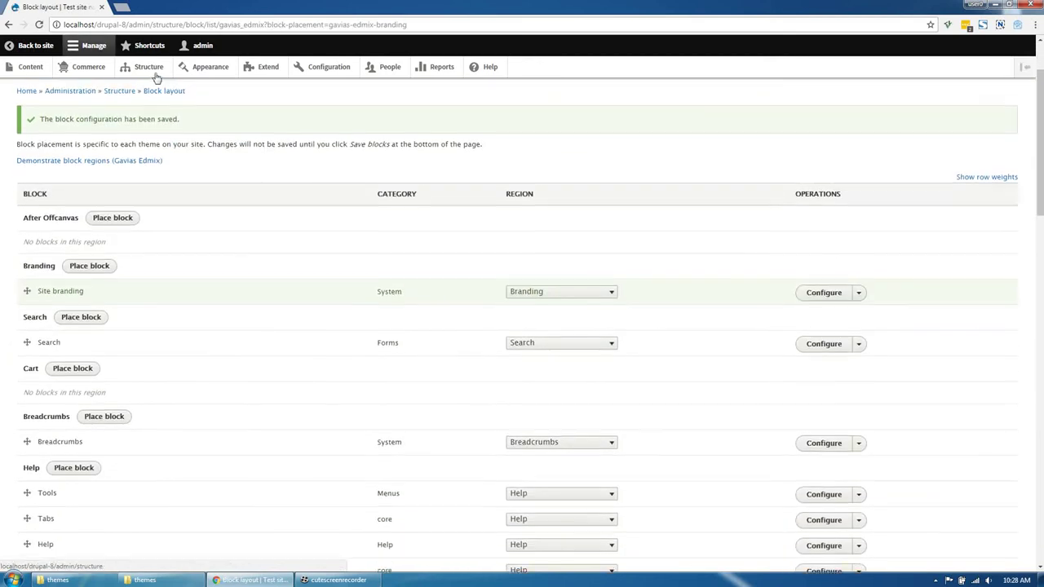
# Enable the Block Builder field in the Basic page content type's form display and save the settings.
pyautogui.click(146, 67)
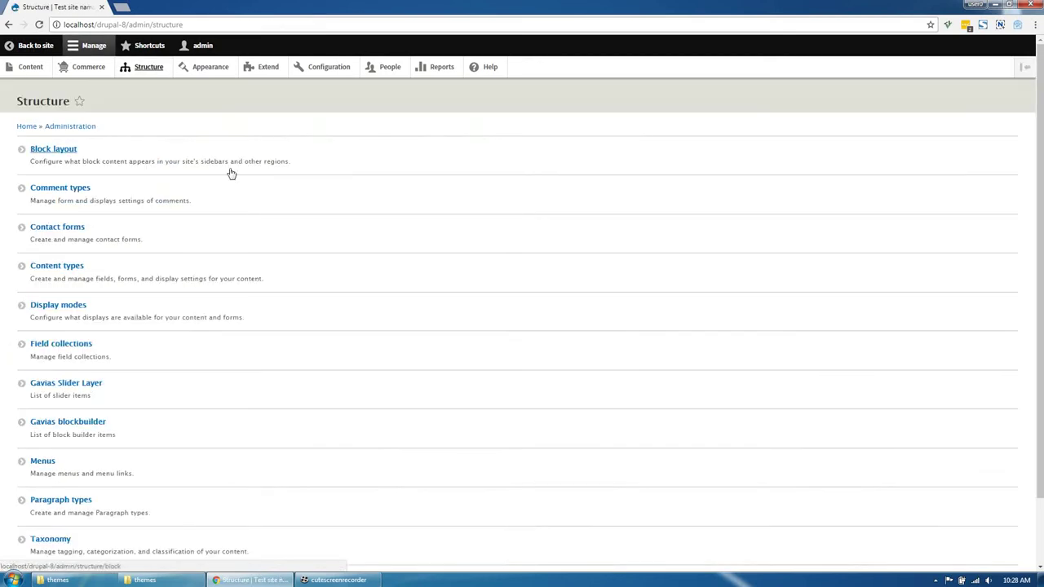
pyautogui.click(76, 278)
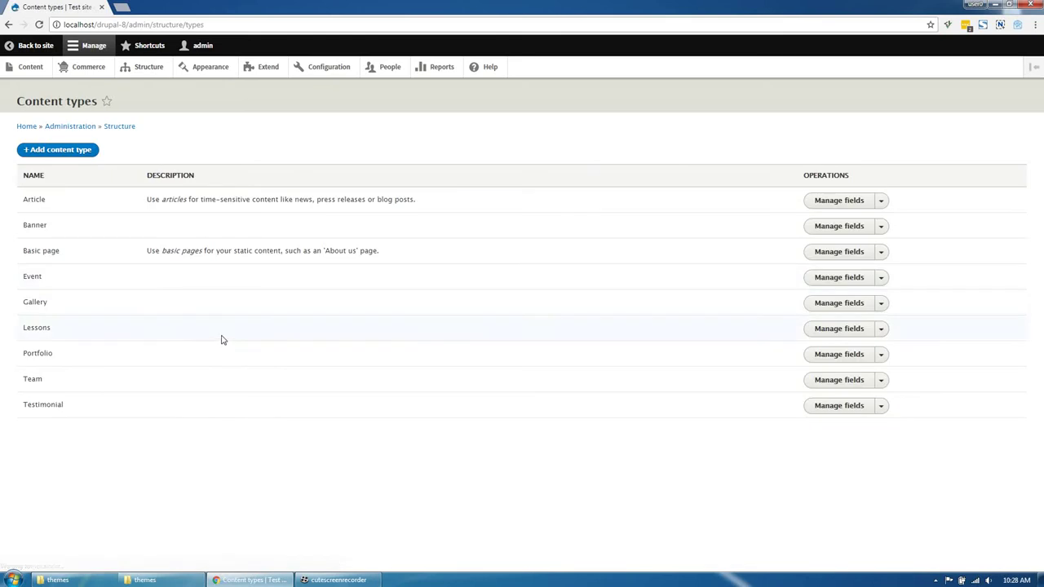
pyautogui.click(845, 254)
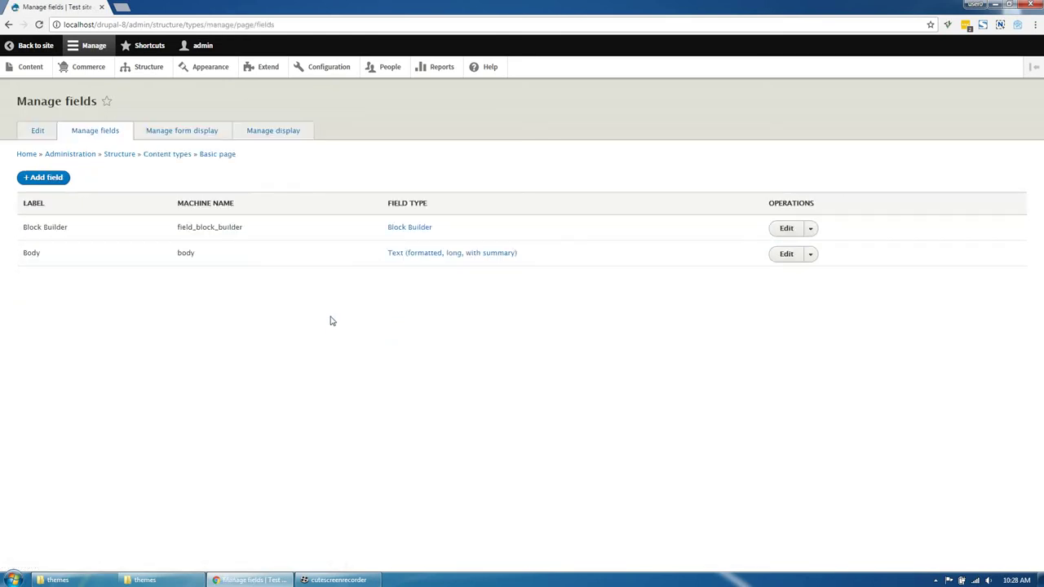
pyautogui.click(153, 135)
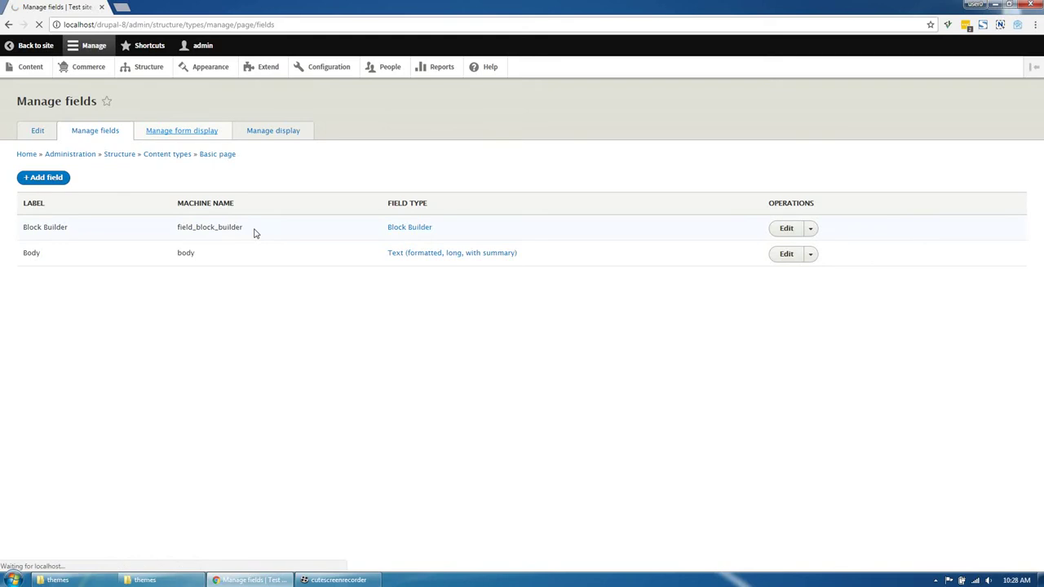
pyautogui.scroll(-2, 163, 351)
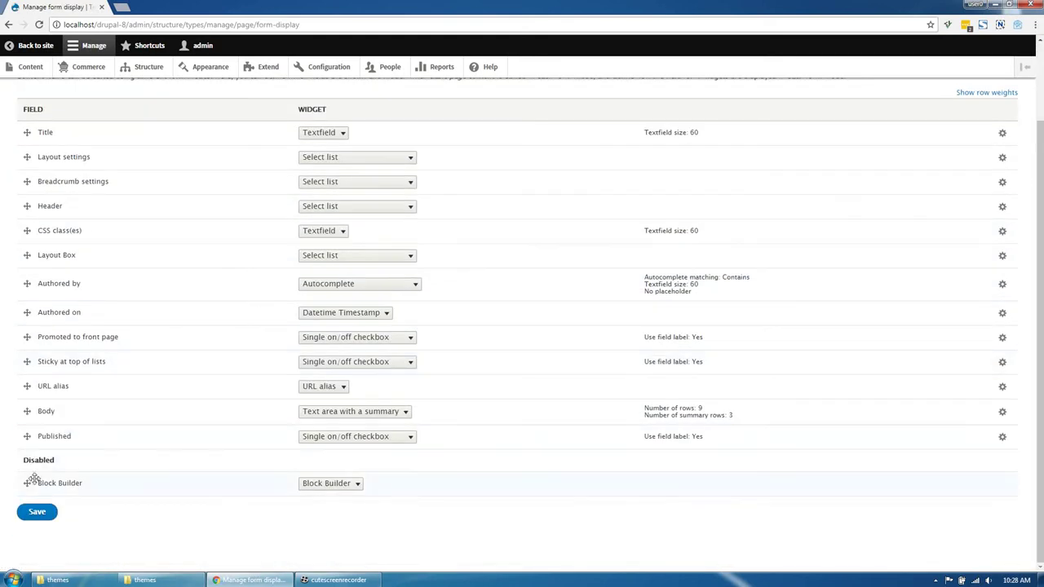
pyautogui.moveTo(33, 481); pyautogui.dragTo(32, 459)
pyautogui.scroll(-1, 41, 497)
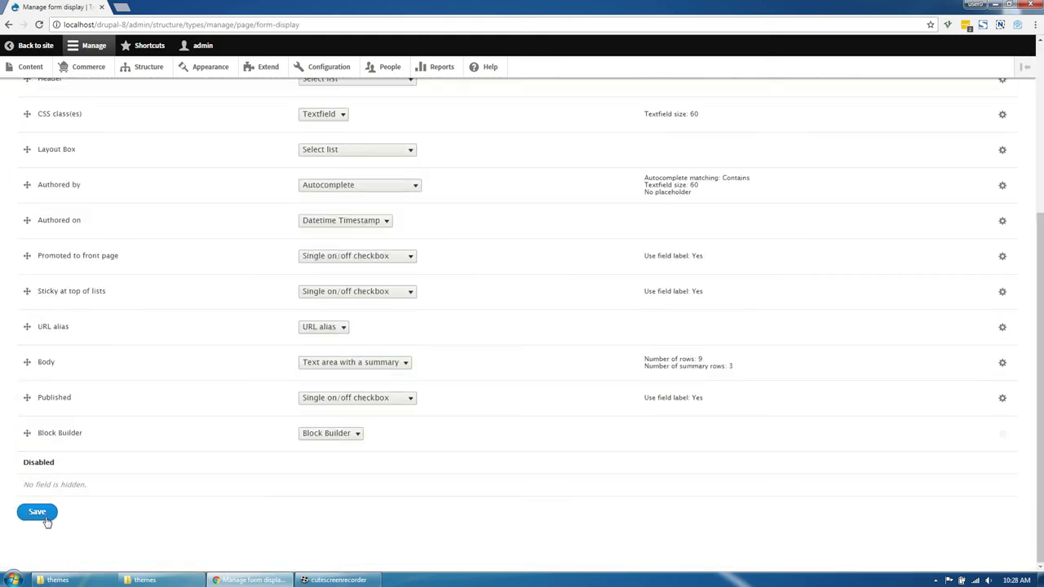
pyautogui.click(40, 513)
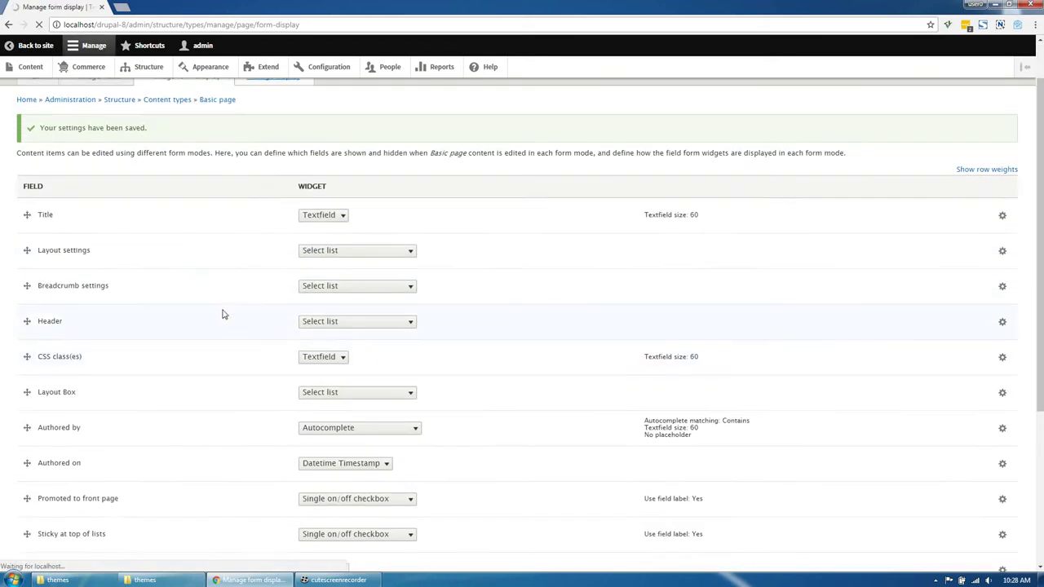
# Enable the Block Builder field in the Basic page's default display with its label set to Hidden, and save.
pyautogui.moveTo(26, 351); pyautogui.dragTo(27, 318)
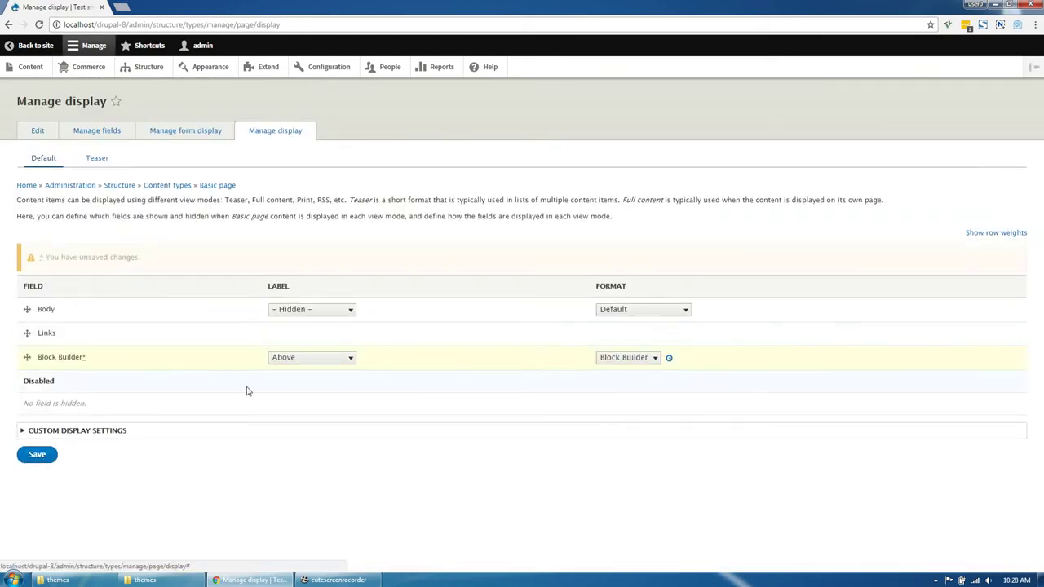
pyautogui.click(303, 356)
pyautogui.click(277, 367)
pyautogui.click(302, 337)
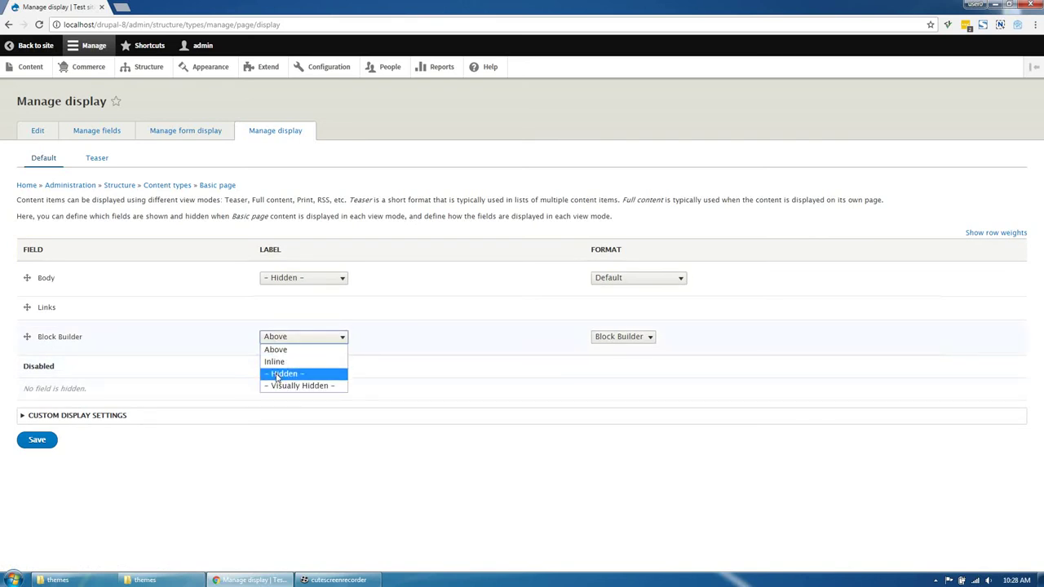
pyautogui.click(291, 372)
pyautogui.click(37, 443)
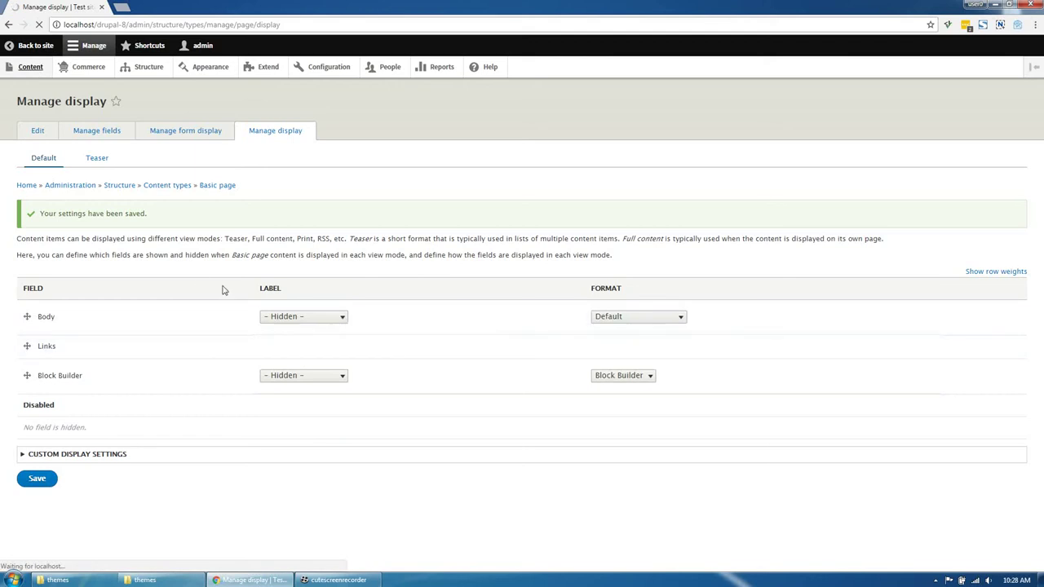
# View the site's front page in a separate tab and start a new Basic page titled "Home Page".
pyautogui.click(32, 46)
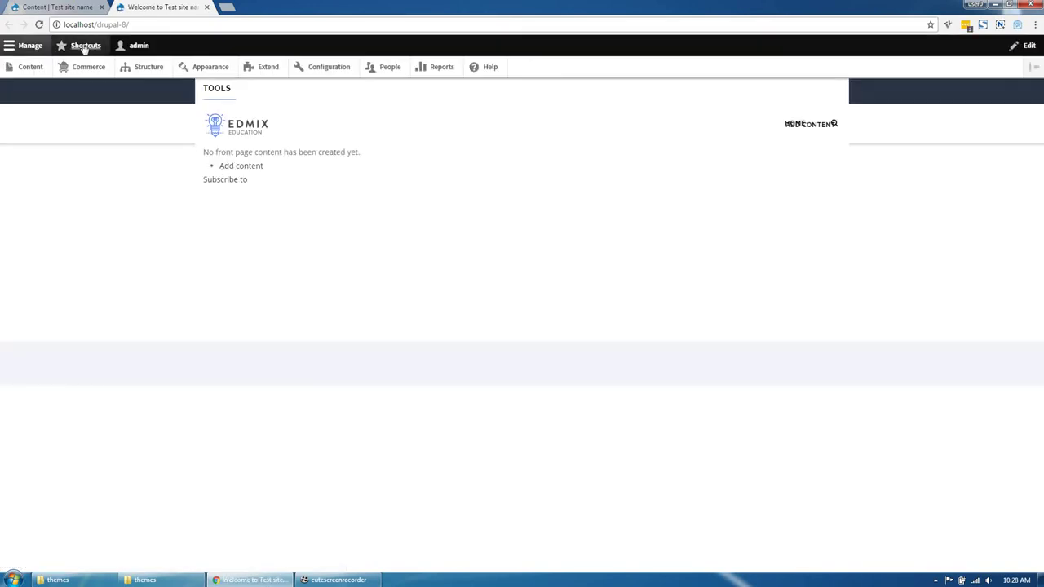
pyautogui.click(72, 8)
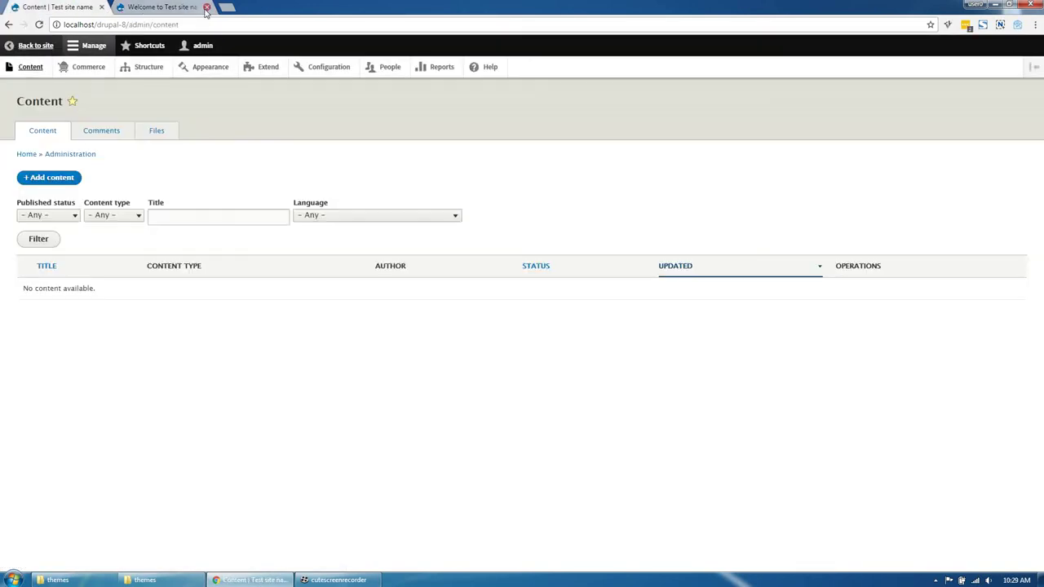
pyautogui.click(64, 179)
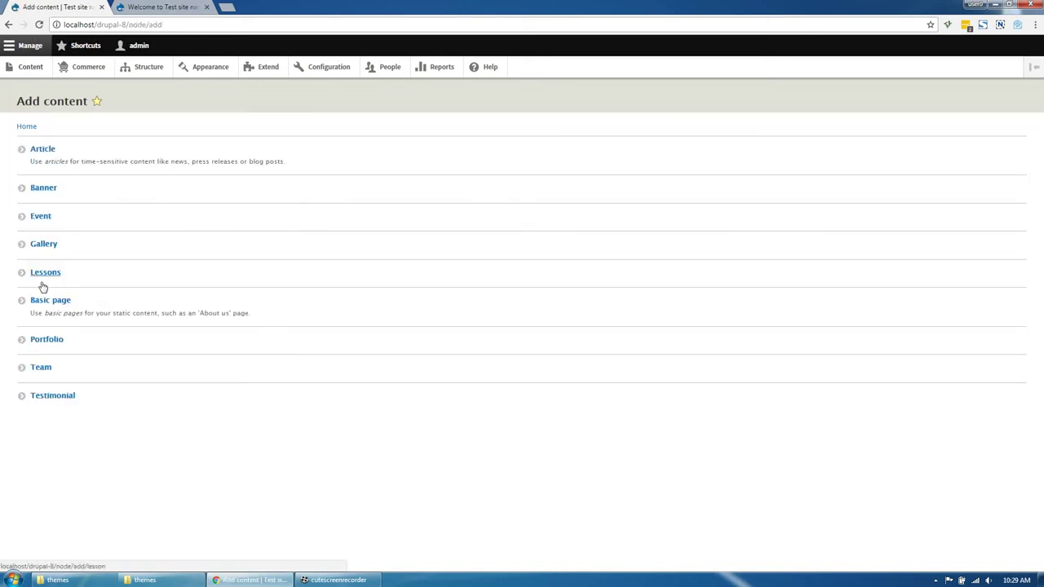
pyautogui.click(50, 302)
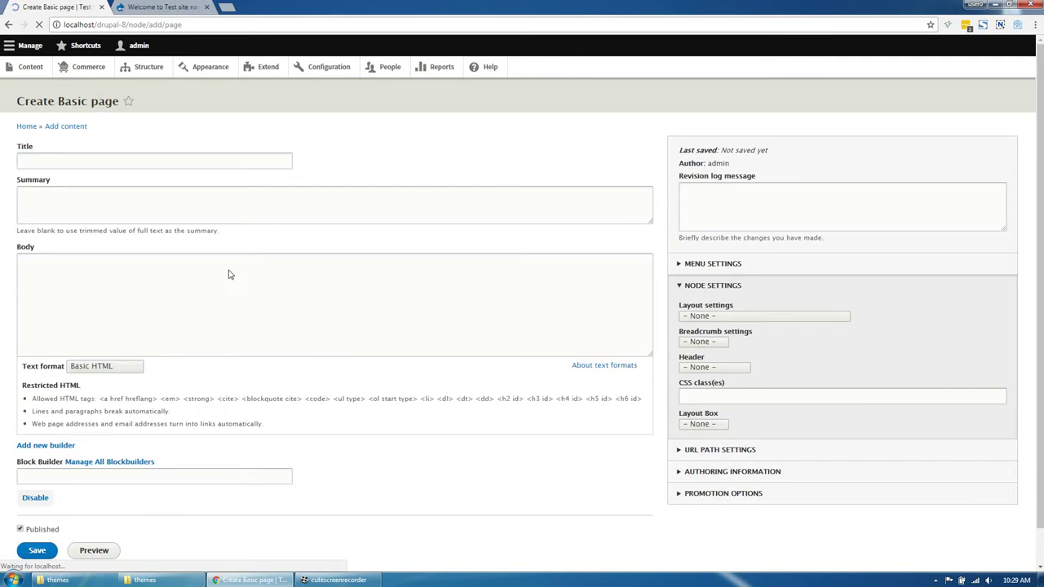
pyautogui.click(134, 159)
pyautogui.write('Hom')
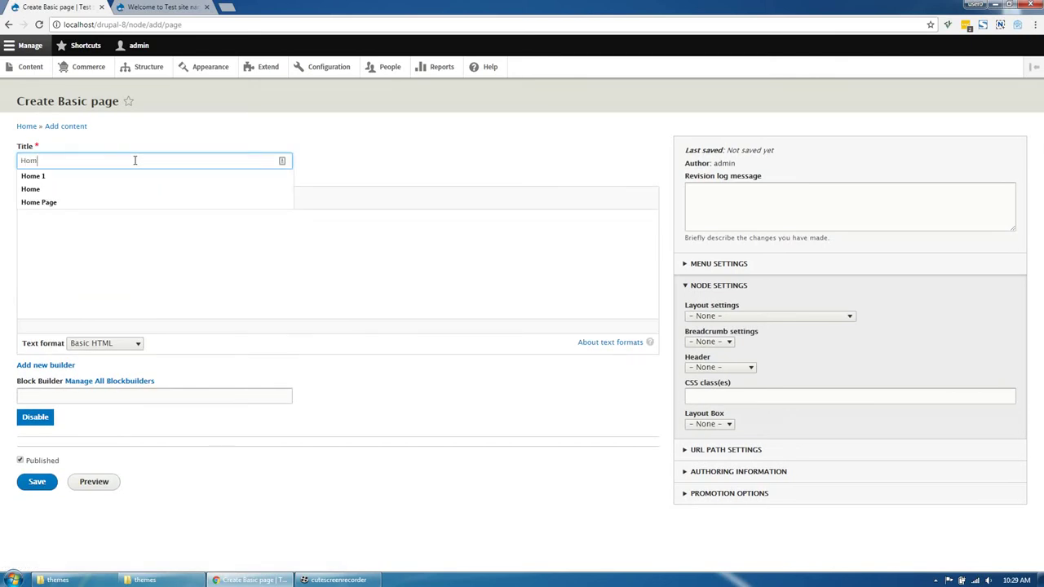
pyautogui.write('e Page')
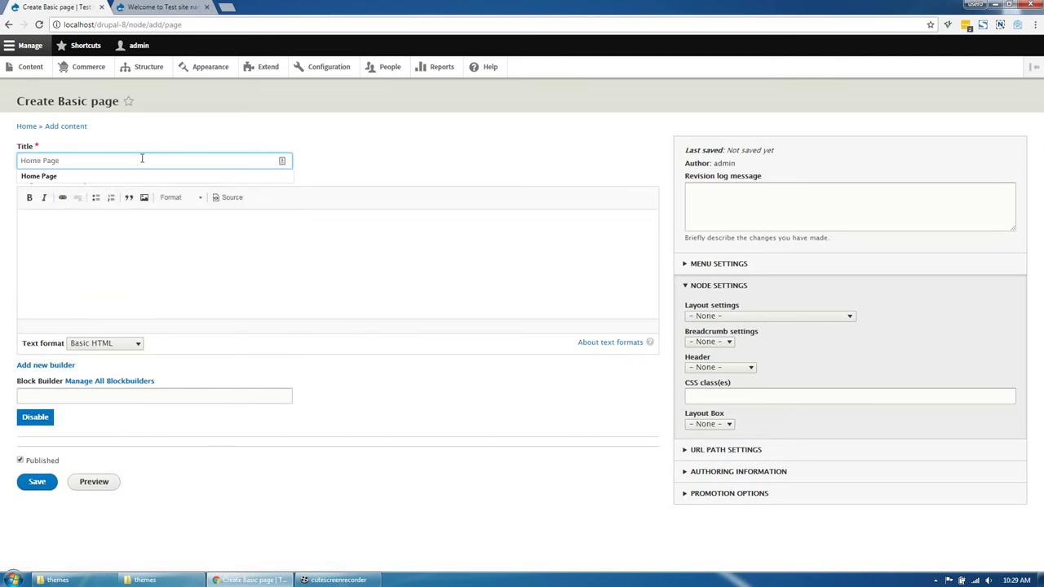
# Add a new block builder to the page with the title "Home Page" and the machine name home_page.
pyautogui.click(81, 397)
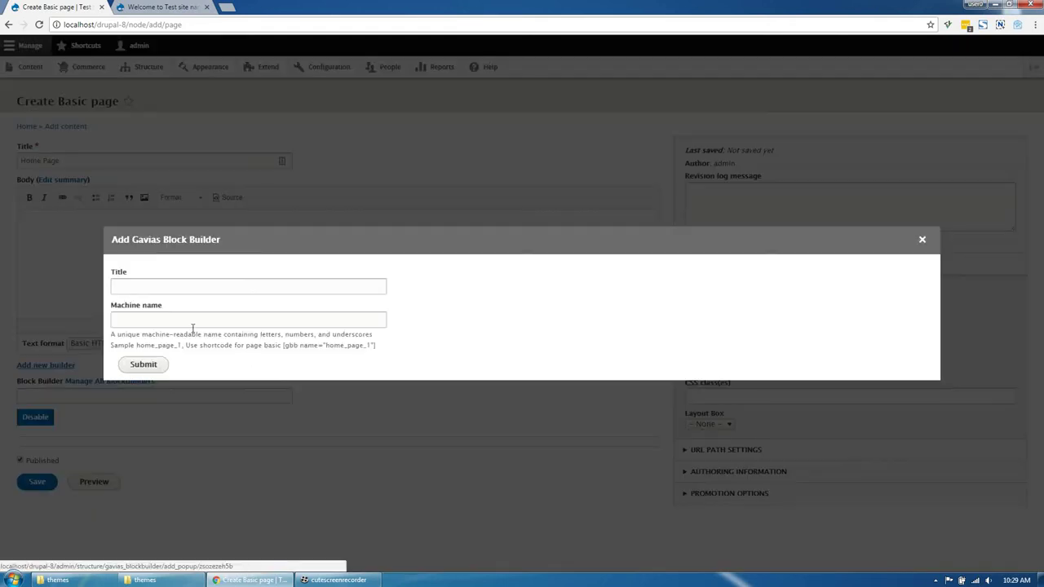
pyautogui.click(172, 285)
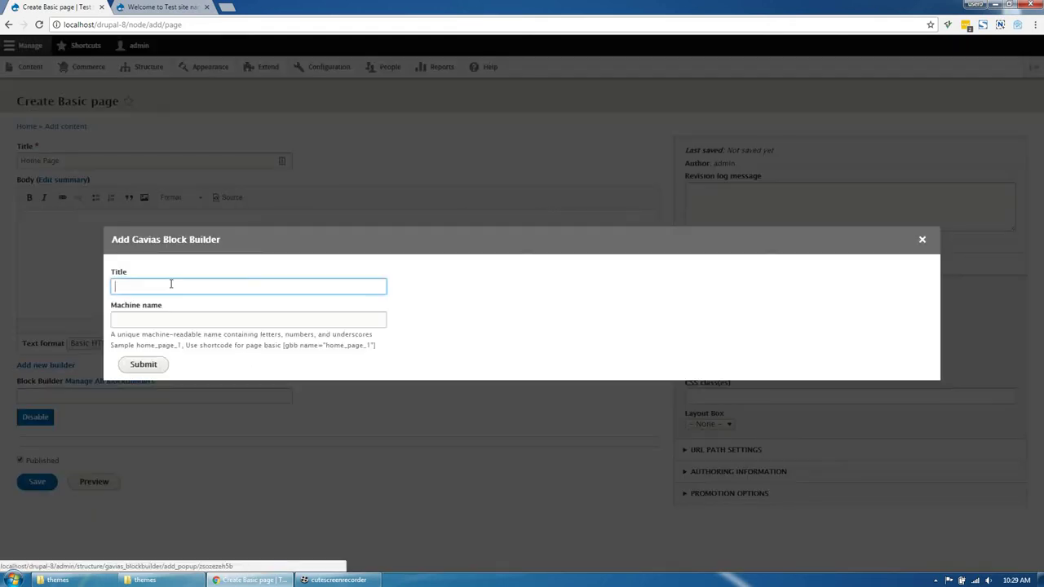
pyautogui.write('Home')
pyautogui.press('Down')
pyautogui.press('Down')
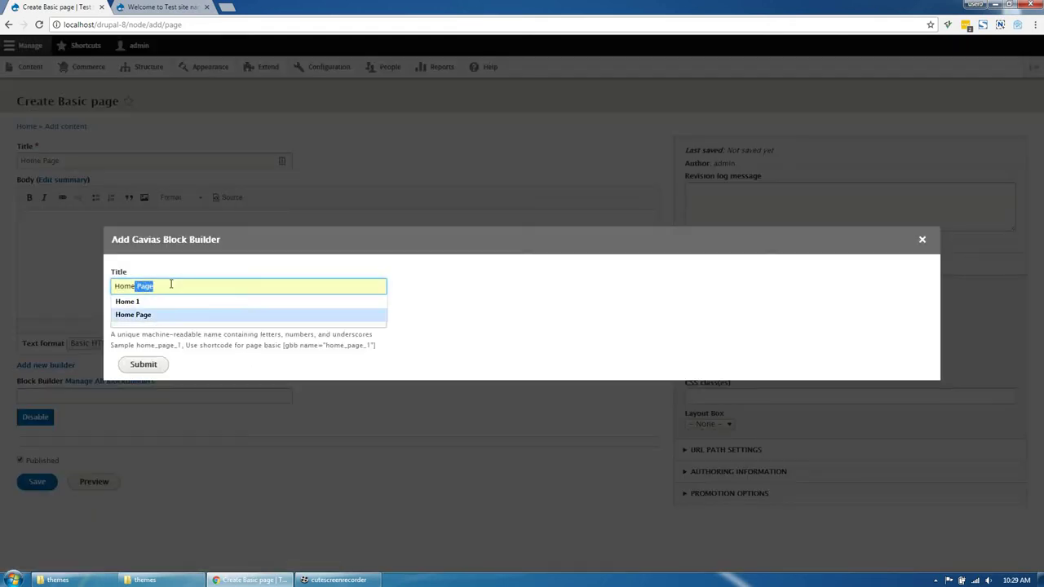
pyautogui.press('Tab')
pyautogui.write('hom')
pyautogui.press('Down')
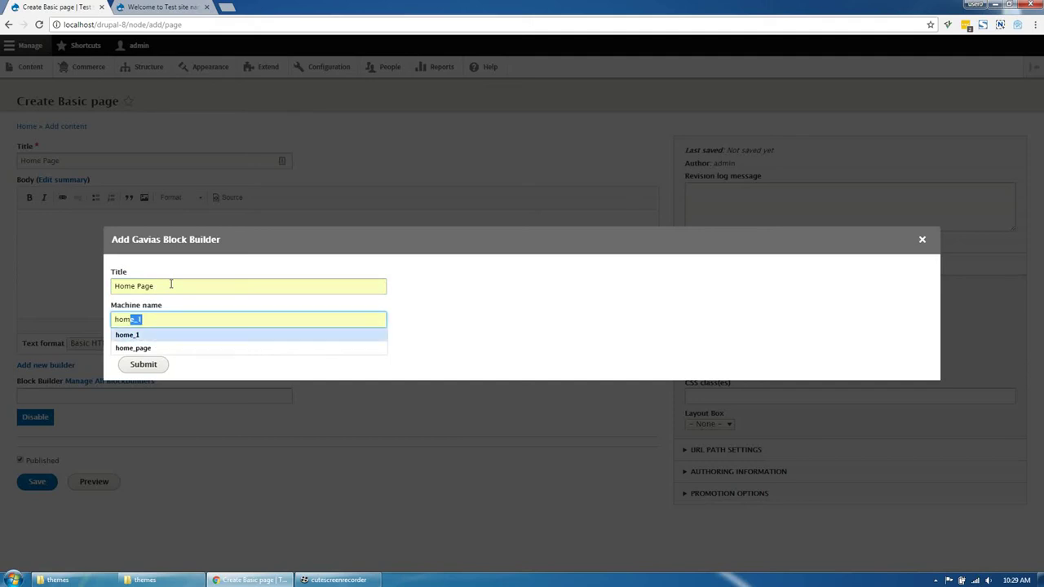
pyautogui.press('Down')
pyautogui.press('Return')
pyautogui.click(145, 365)
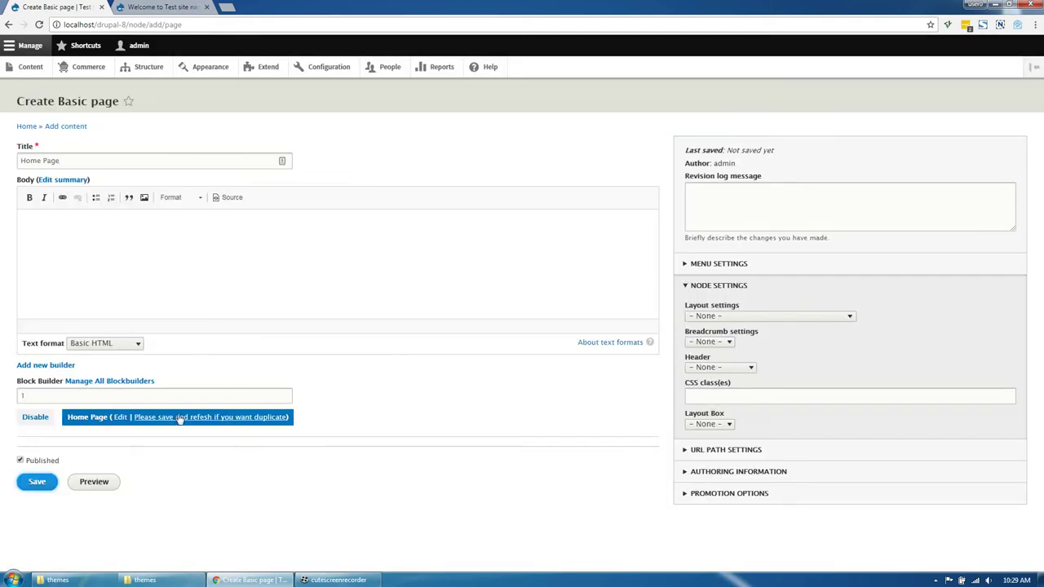
# Set the page layout to "Fullwith no sidebar (use for block builder)", breadcrumb to Disable and header to None, and save the page.
pyautogui.click(730, 318)
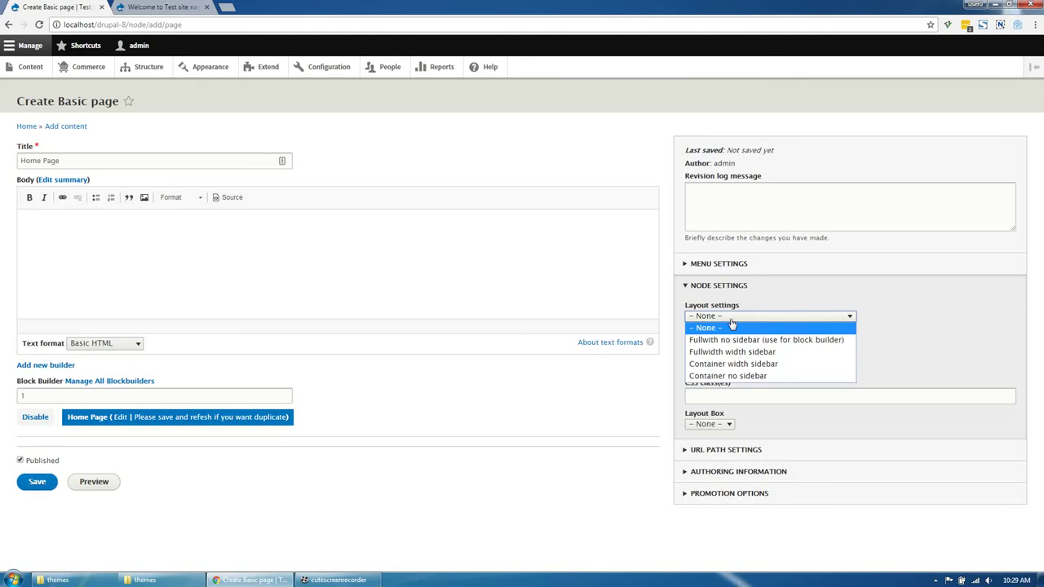
pyautogui.click(731, 339)
pyautogui.click(721, 342)
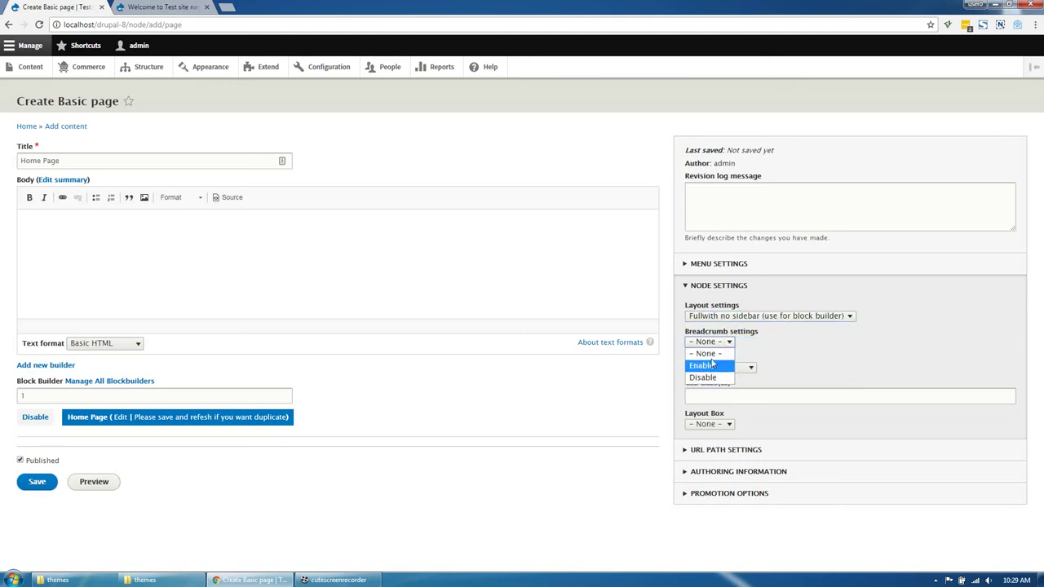
pyautogui.click(702, 376)
pyautogui.click(730, 367)
pyautogui.click(709, 376)
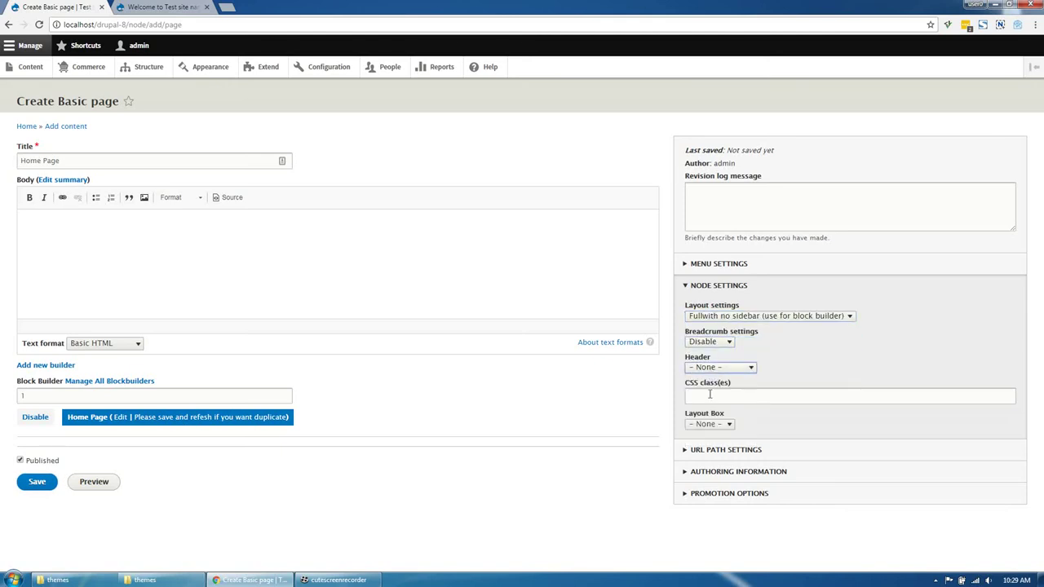
pyautogui.click(36, 481)
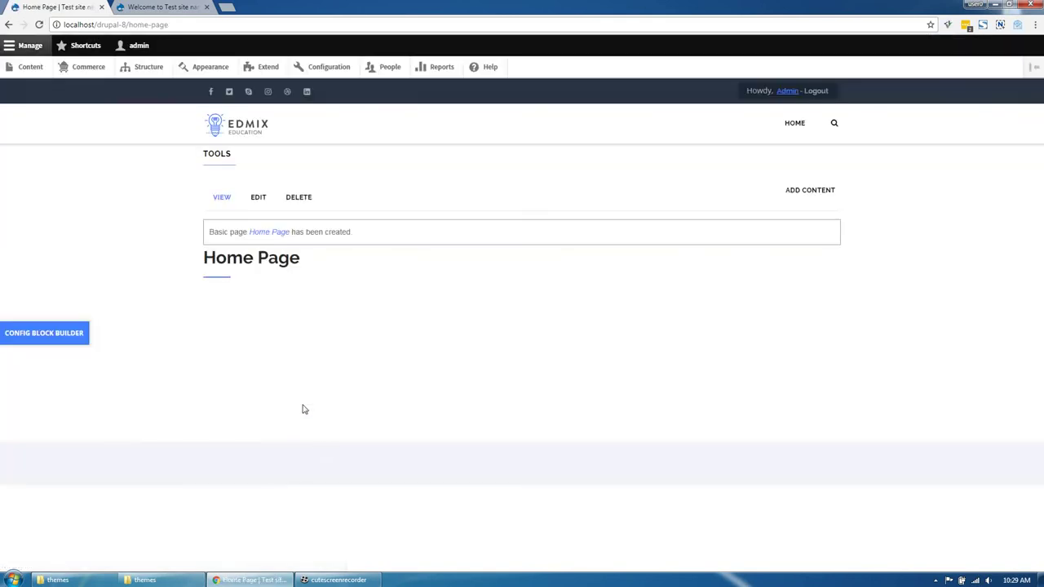
# Open the block builder import for the Home Page, and in File Explorer extract files_export_blockbuilder.zip inside the gavias_edmix_full folder.
pyautogui.click(259, 199)
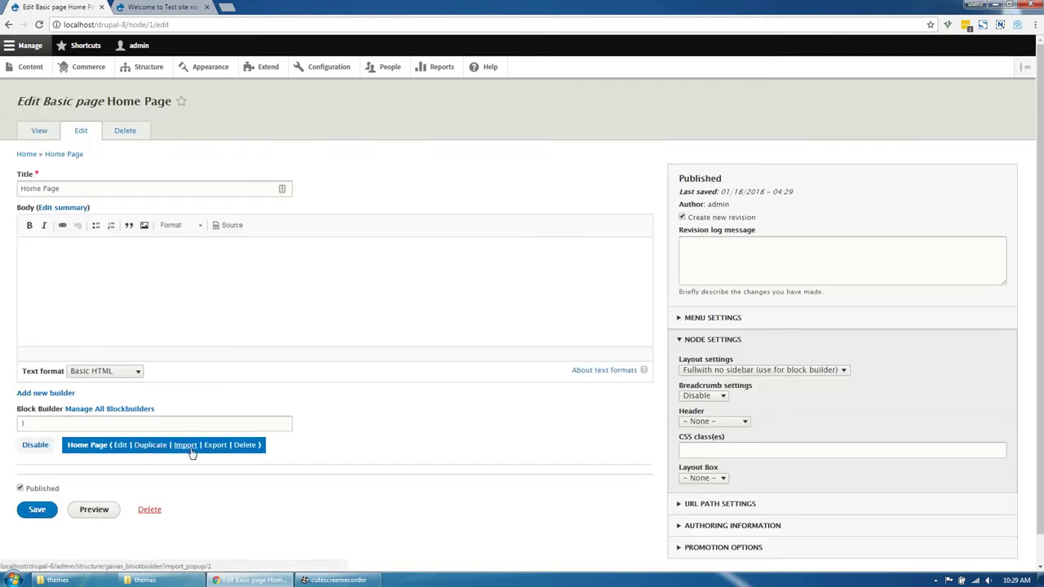
pyautogui.click(189, 446)
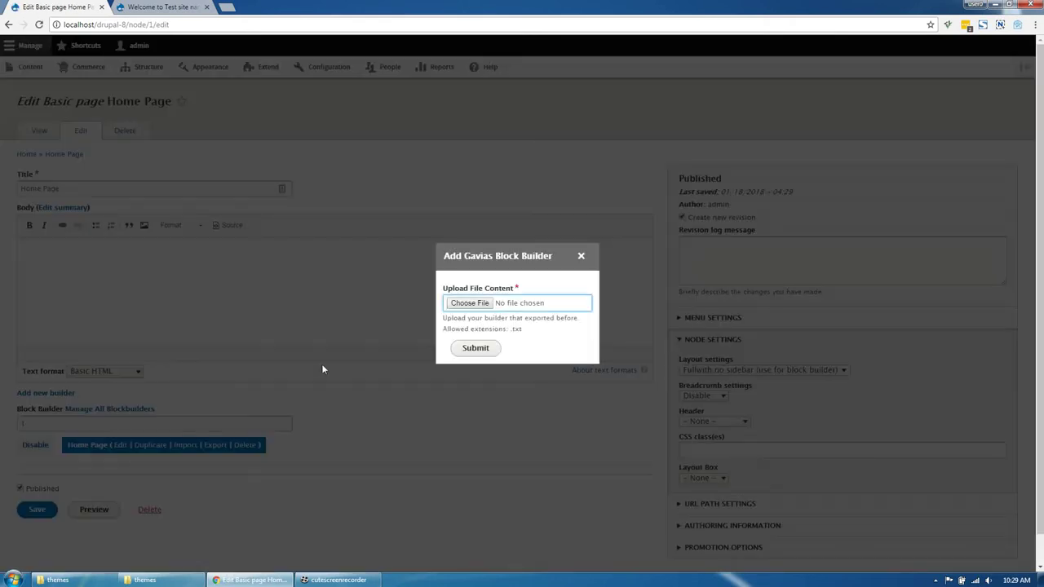
pyautogui.click(76, 581)
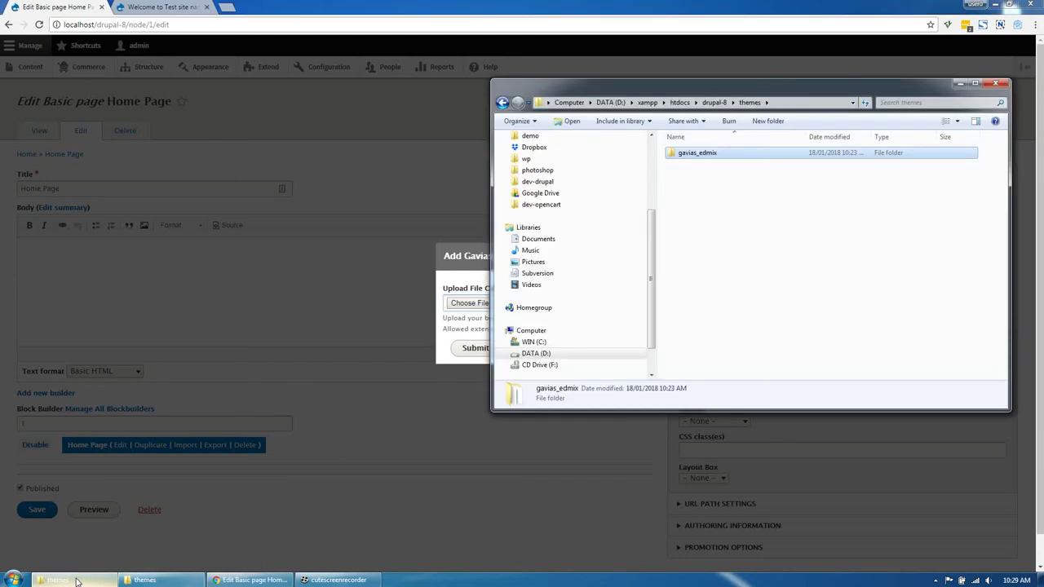
pyautogui.click(76, 580)
pyautogui.click(144, 579)
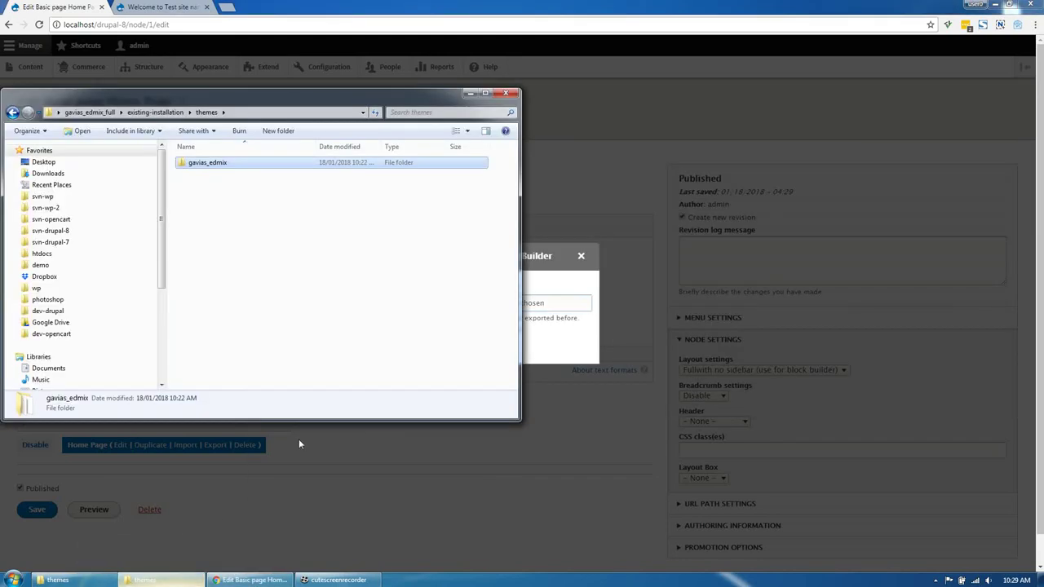
pyautogui.click(156, 114)
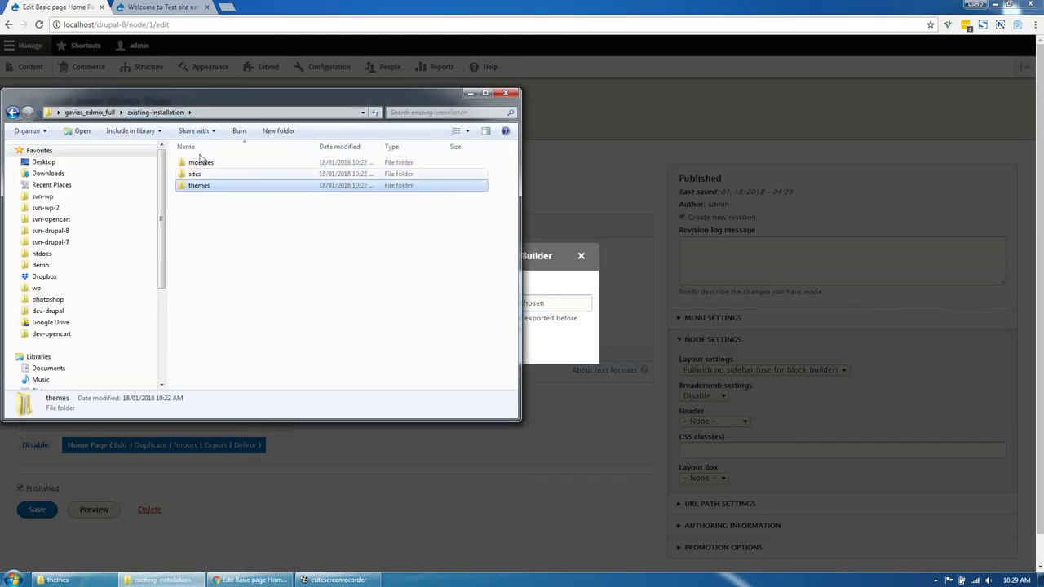
pyautogui.click(92, 113)
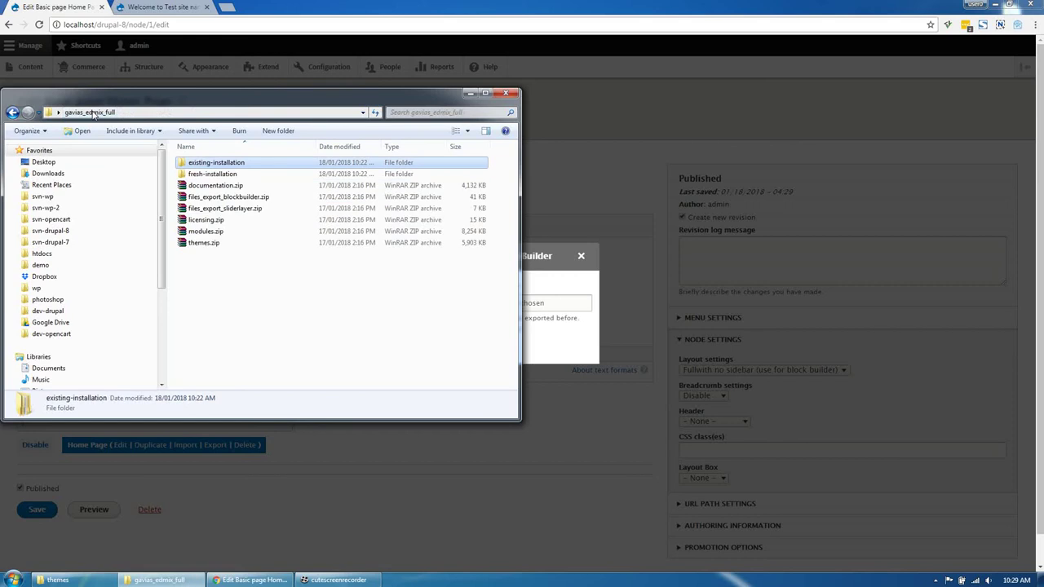
pyautogui.click(236, 198)
pyautogui.rightClick(241, 198)
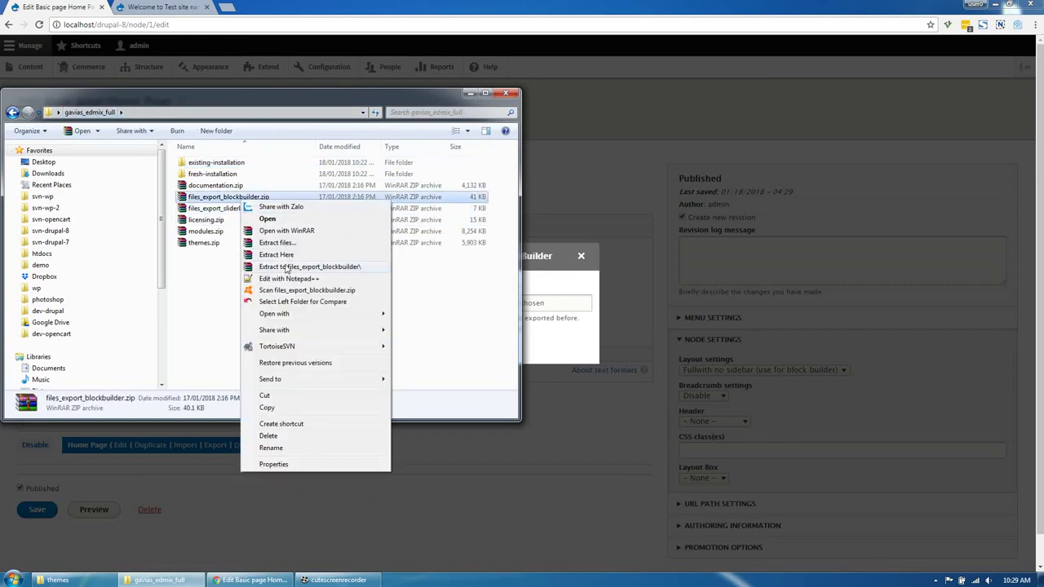
pyautogui.click(287, 256)
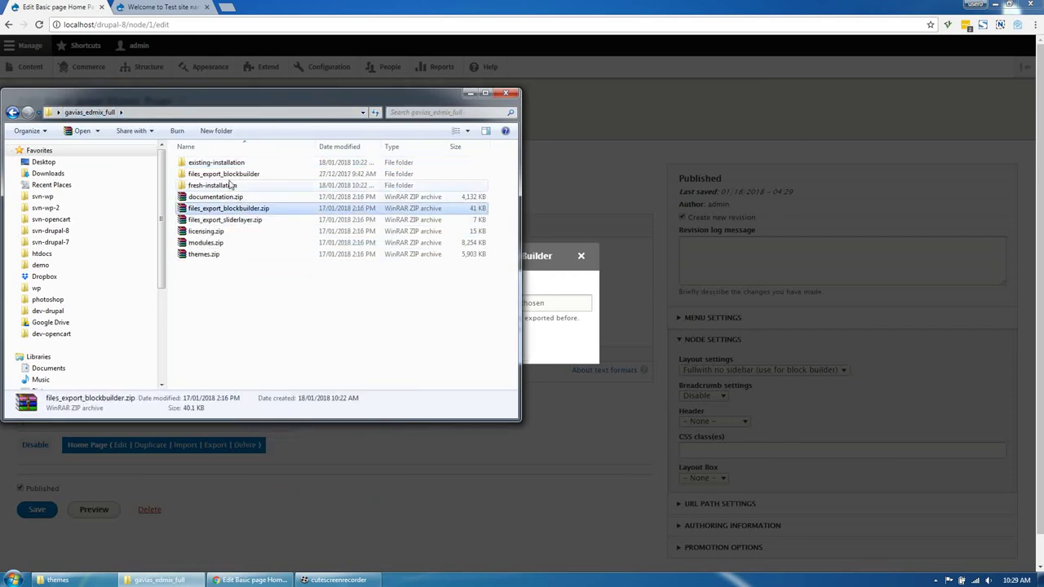
# Supply home-1.txt from the extracted files_export_blockbuilder folder as the upload file for the block builder import.
pyautogui.doubleClick(221, 174)
pyautogui.moveTo(222, 98); pyautogui.dragTo(793, 137)
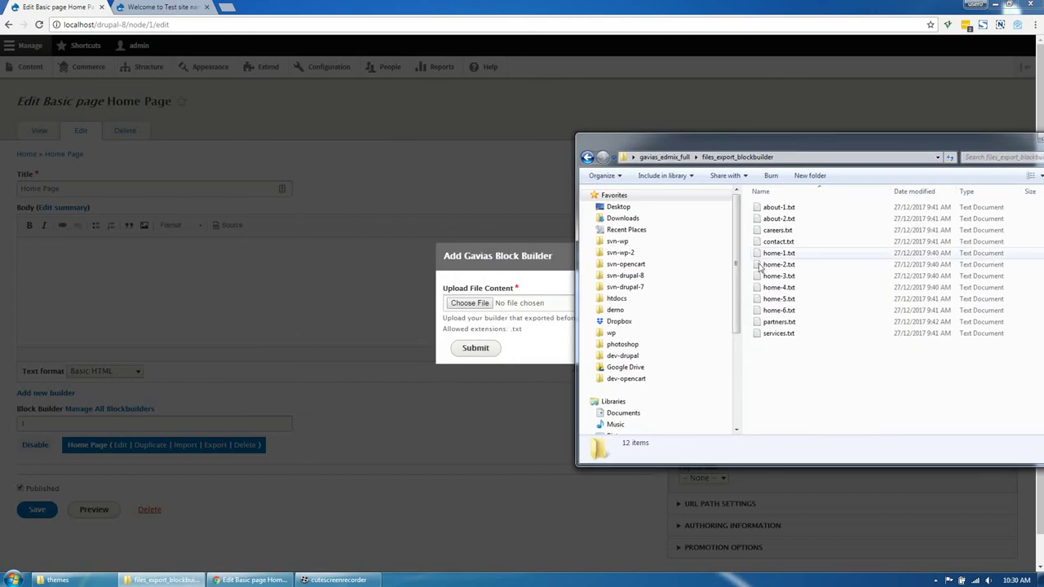
pyautogui.click(778, 253)
pyautogui.moveTo(779, 253); pyautogui.dragTo(486, 307)
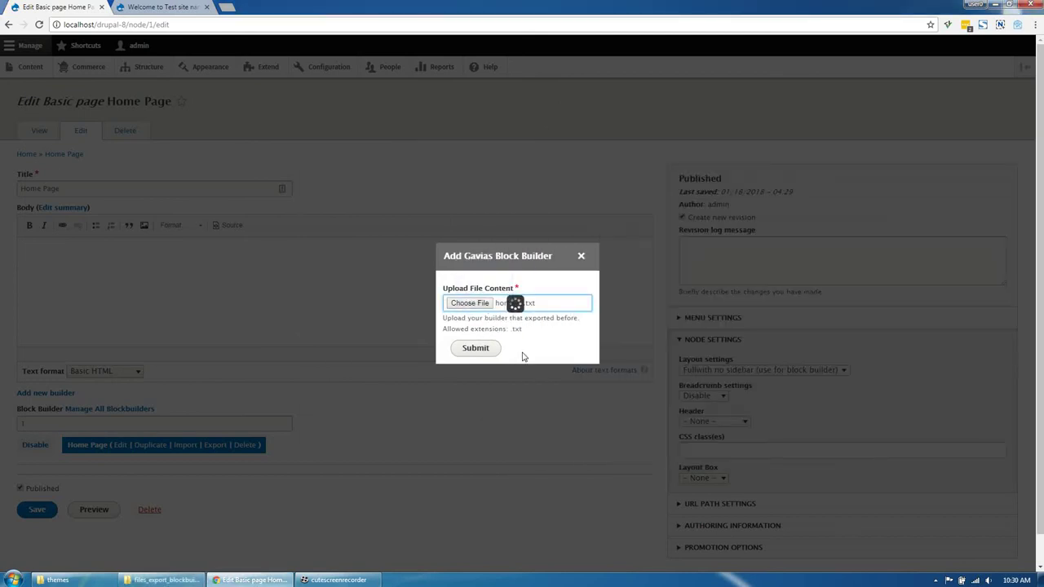
# Submit the block builder import of home-1.txt and look over the Home Page in a new browser tab.
pyautogui.click(475, 348)
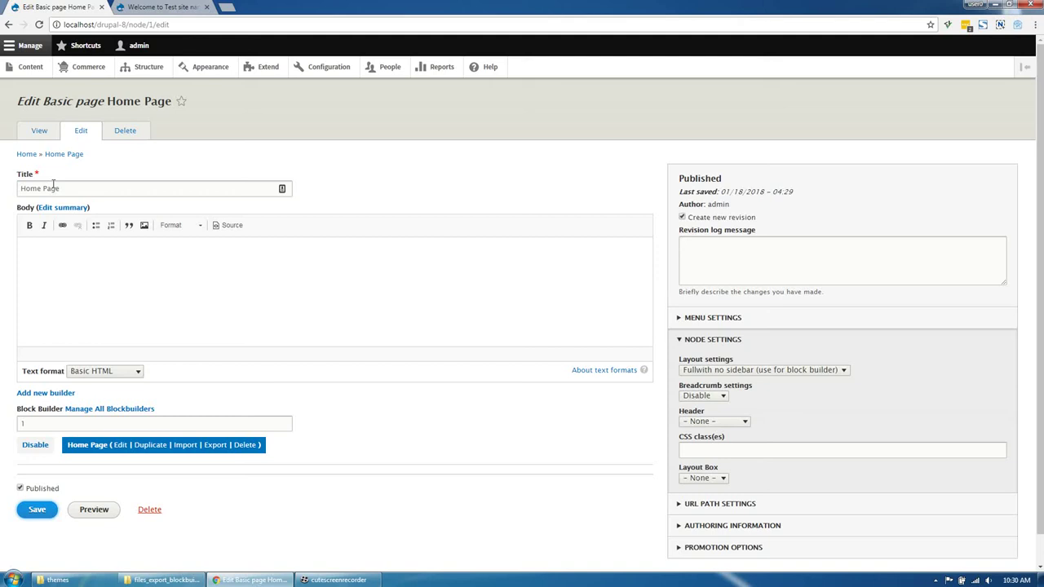
pyautogui.rightClick(42, 137)
pyautogui.click(73, 144)
pyautogui.click(266, 9)
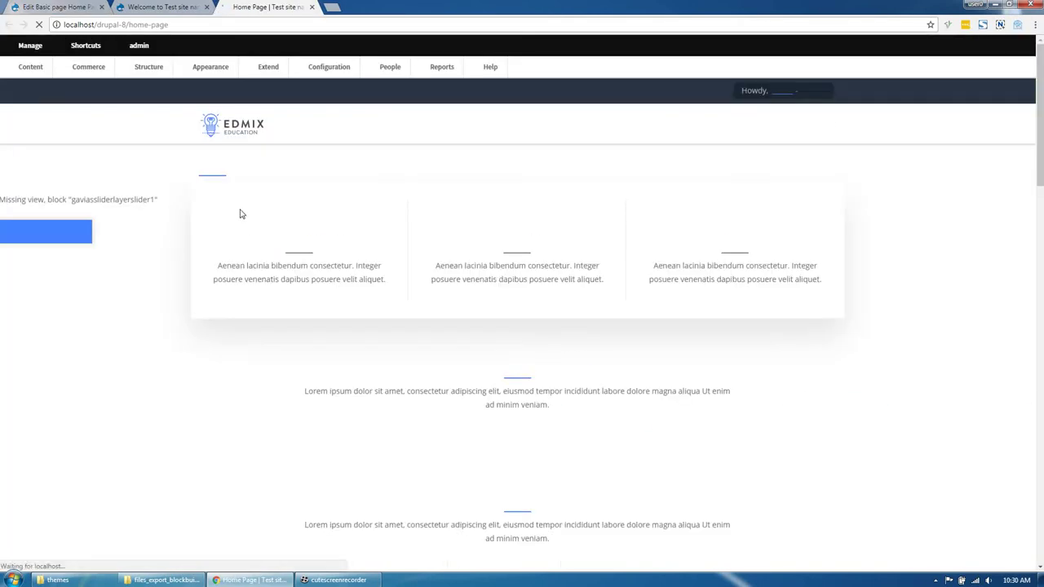
pyautogui.scroll(-15, 328, 427)
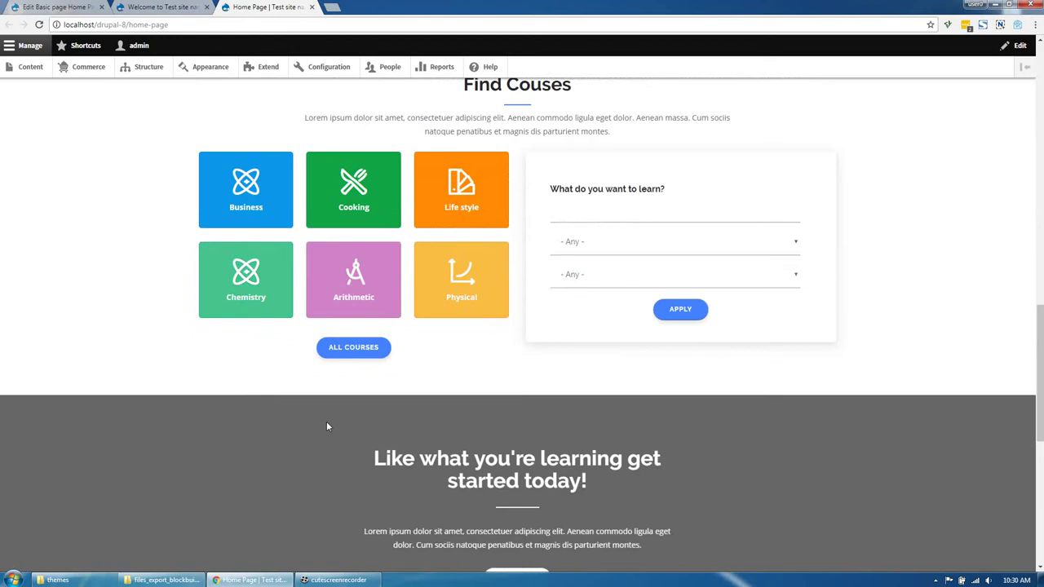
pyautogui.scroll(15, 328, 426)
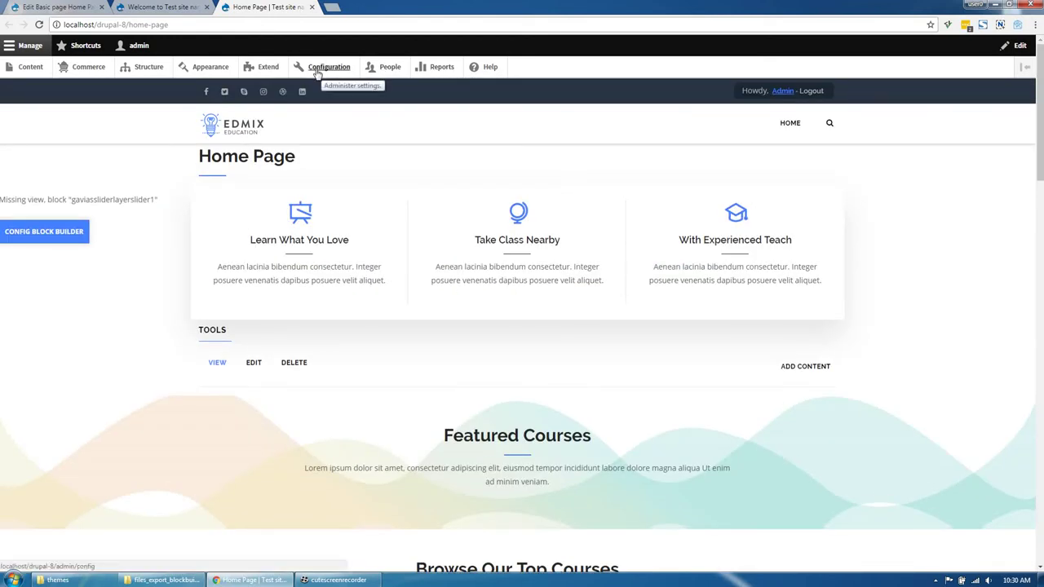
# Set the site's default front page to /node/1, save the configuration, and close the basic site settings tab.
pyautogui.click(316, 70)
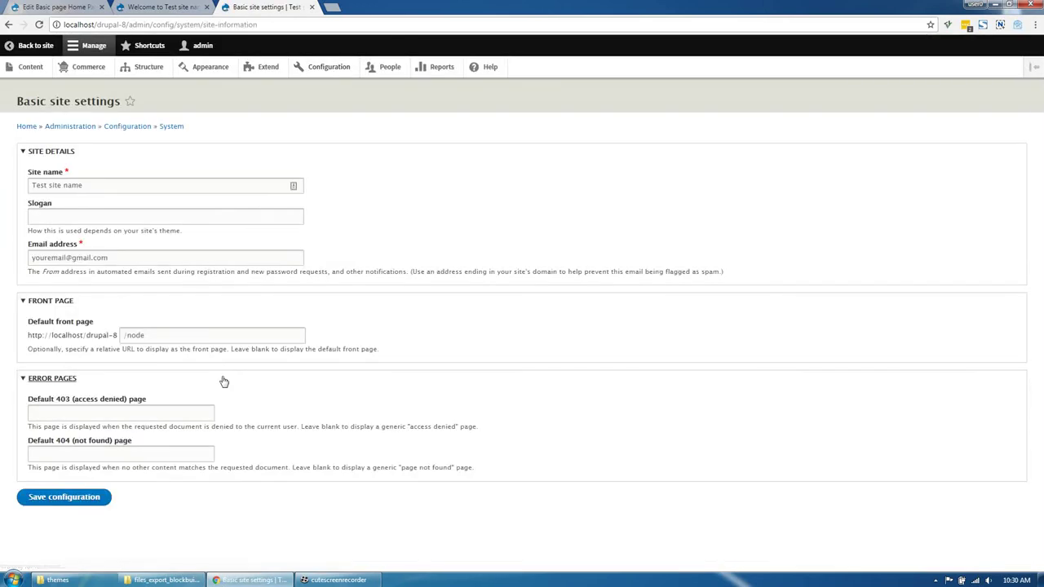
pyautogui.click(185, 335)
pyautogui.write('/1')
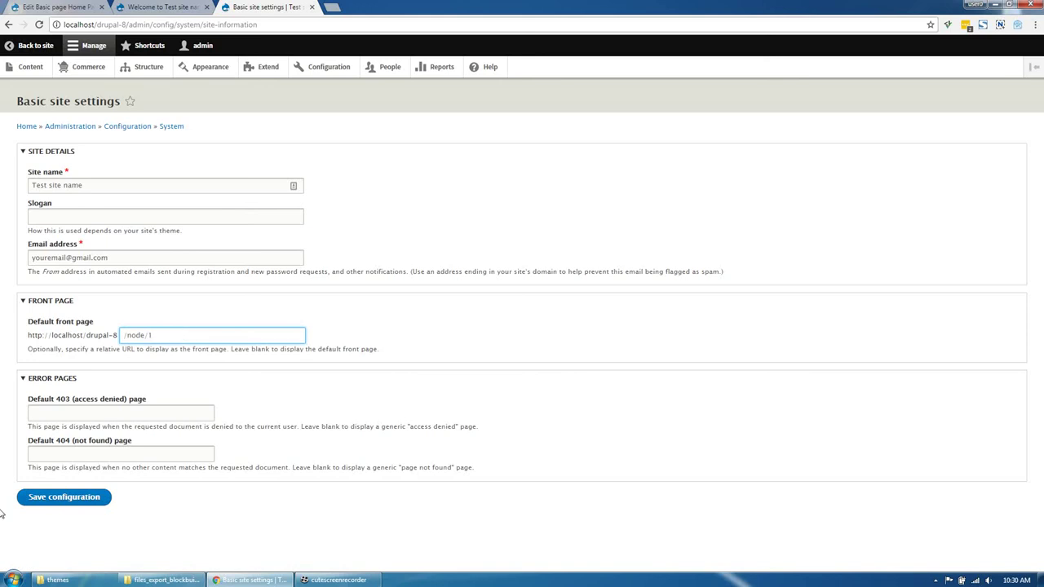
pyautogui.click(64, 496)
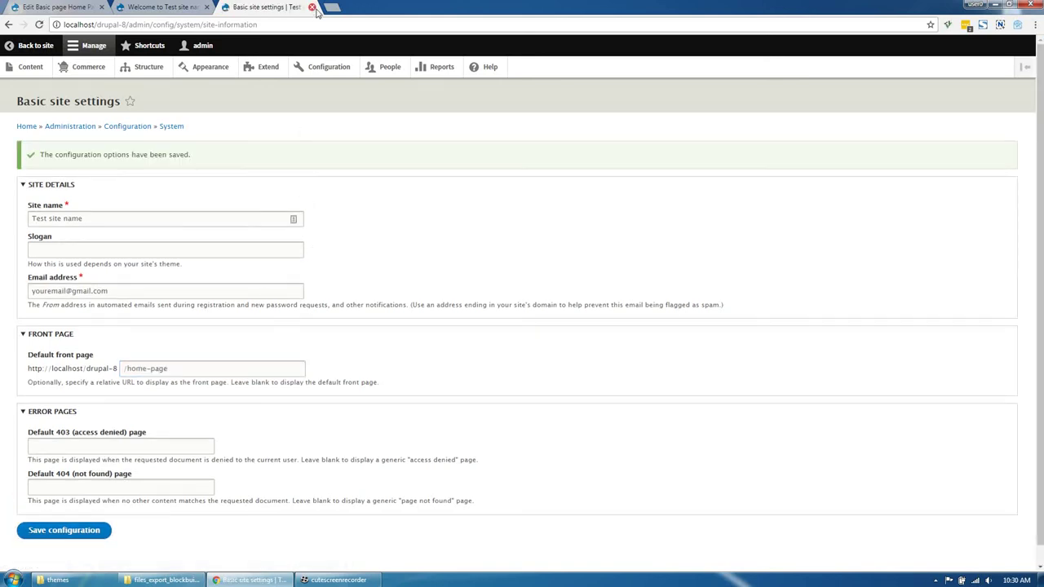
pyautogui.click(311, 7)
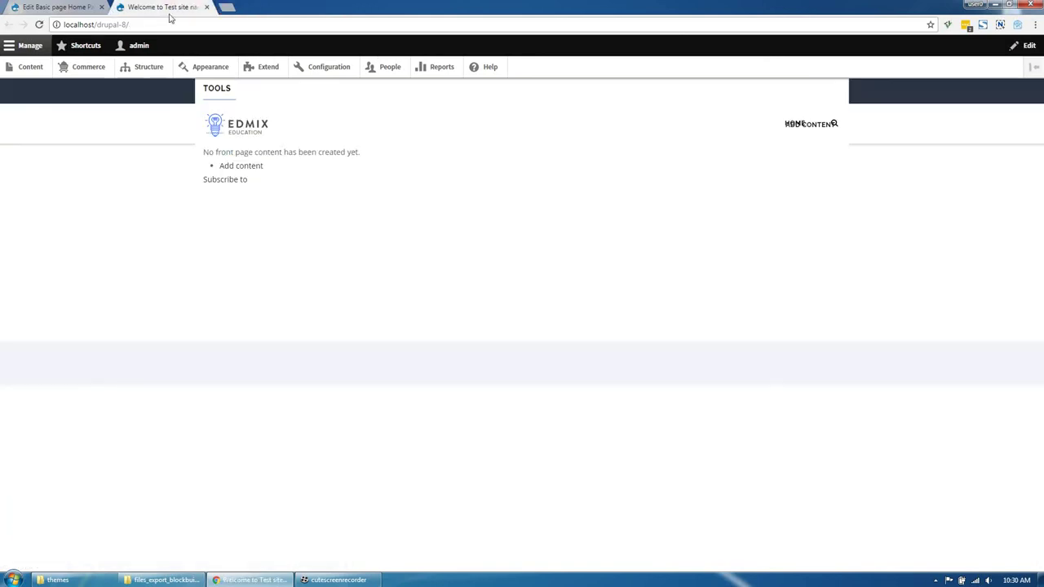
# Load the site's front page from the logo and examine its content and page title.
pyautogui.click(247, 139)
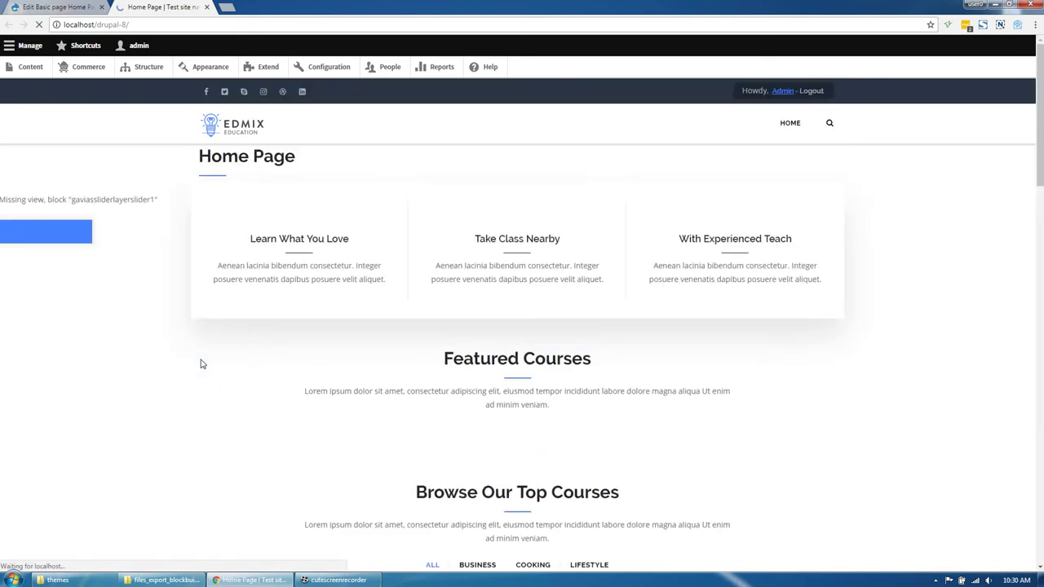
pyautogui.scroll(-3, 198, 360)
pyautogui.scroll(2, 221, 261)
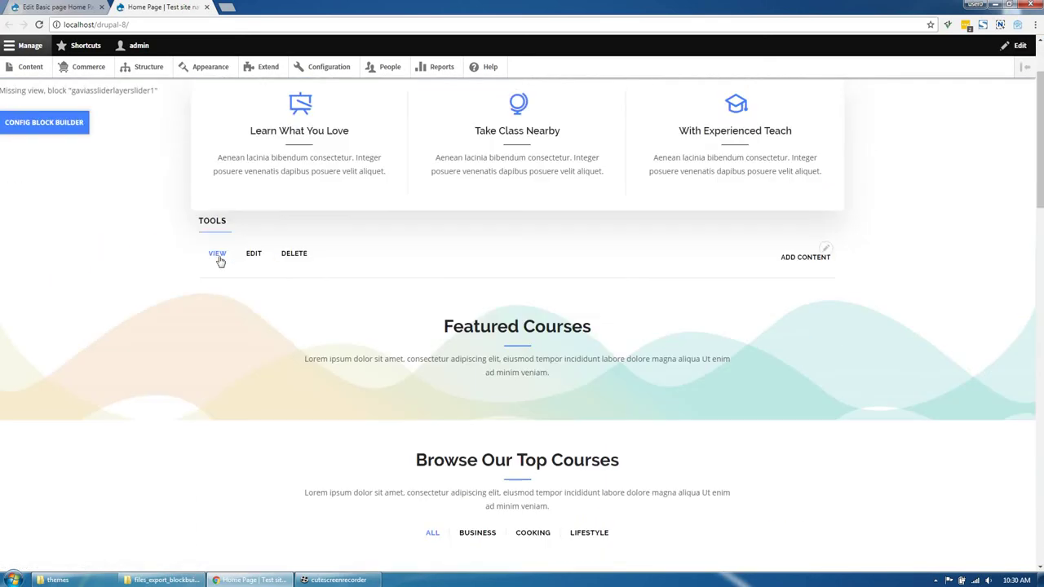
pyautogui.scroll(2, 207, 259)
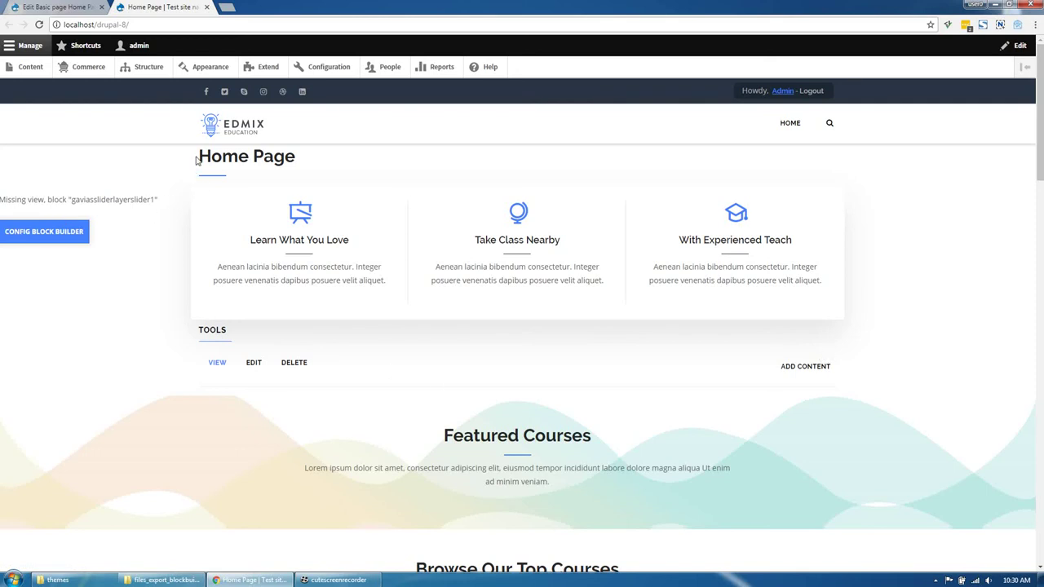
pyautogui.moveTo(196, 161); pyautogui.dragTo(361, 166)
pyautogui.click(351, 166)
# Add the CSS class hidden-title in the Home Page's node settings, save the page, and close the other site tab.
pyautogui.click(28, 7)
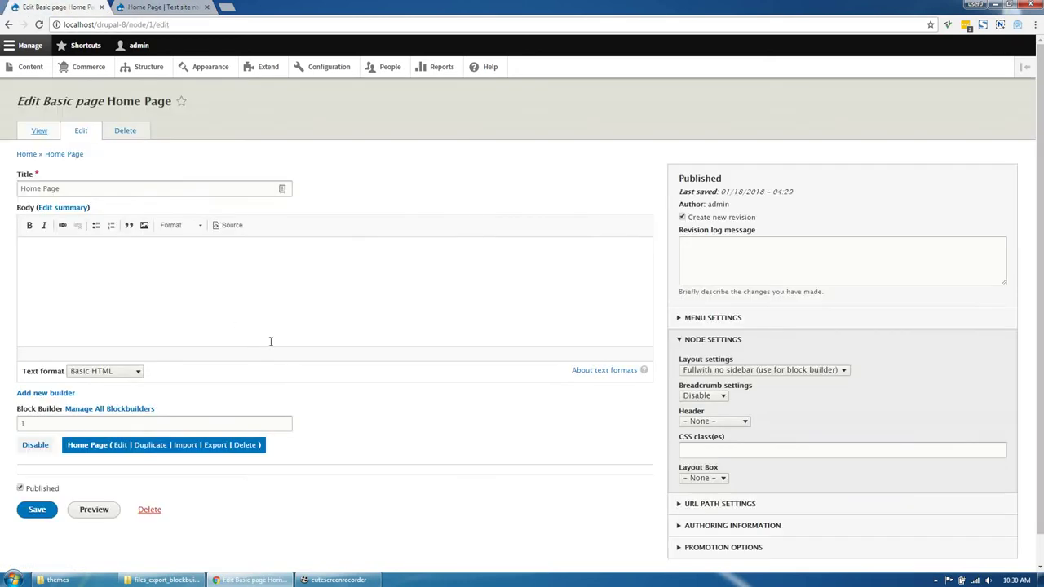
pyautogui.scroll(-1, 677, 405)
pyautogui.click(711, 418)
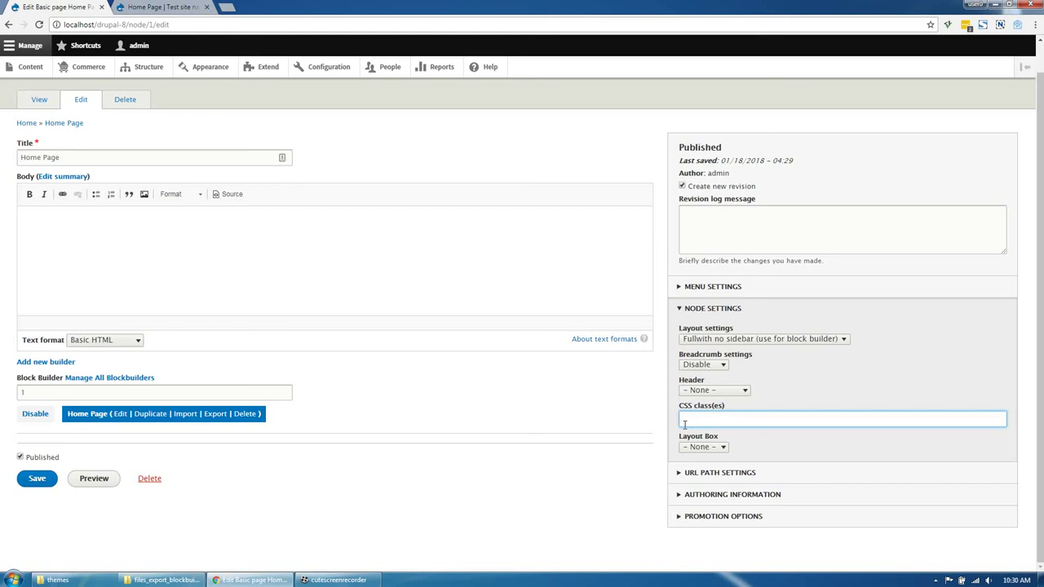
pyautogui.click(739, 439)
pyautogui.click(733, 421)
pyautogui.click(38, 478)
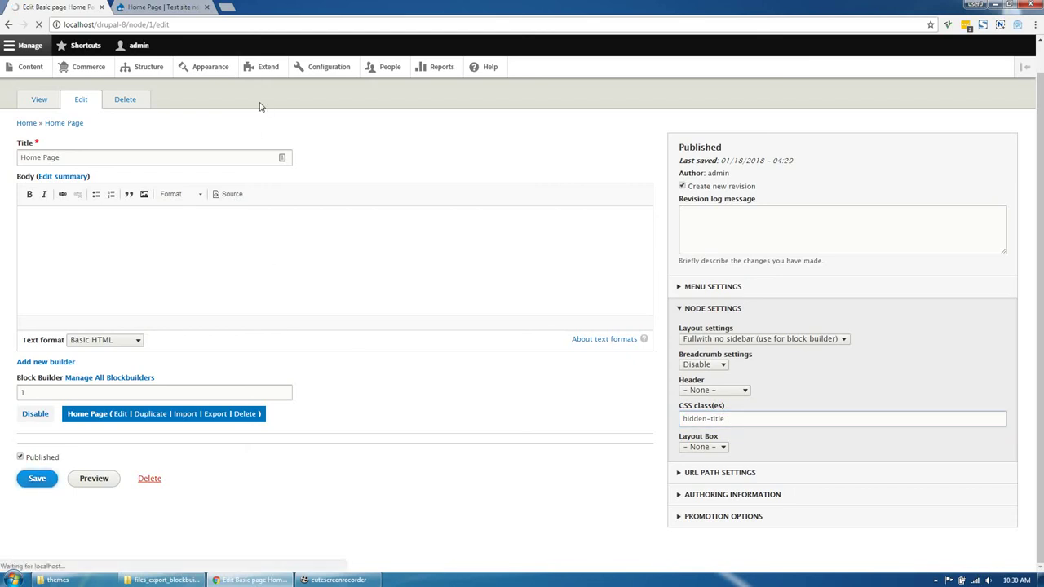
pyautogui.click(207, 8)
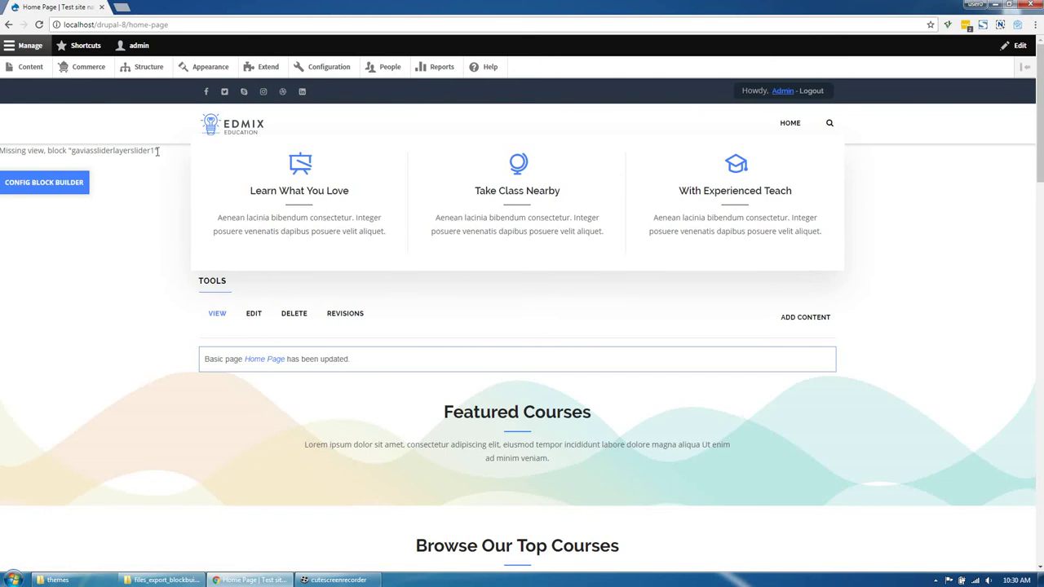
# Create a new Gavias Slider Layer group titled "Slider main" to supply the home page's missing slider.
pyautogui.moveTo(157, 151); pyautogui.dragTo(35, 179)
pyautogui.click(95, 270)
pyautogui.click(147, 68)
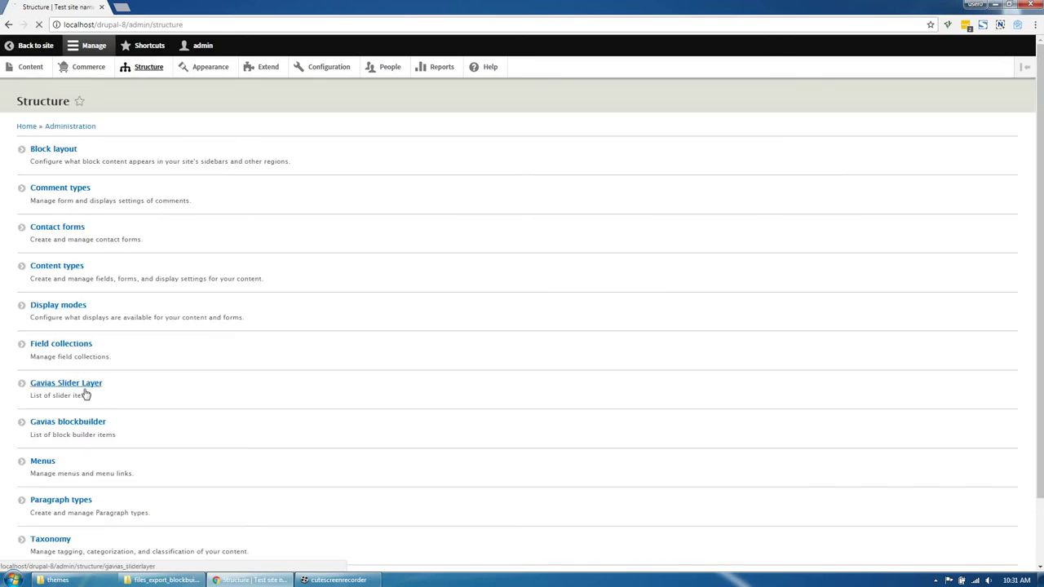
pyautogui.click(84, 389)
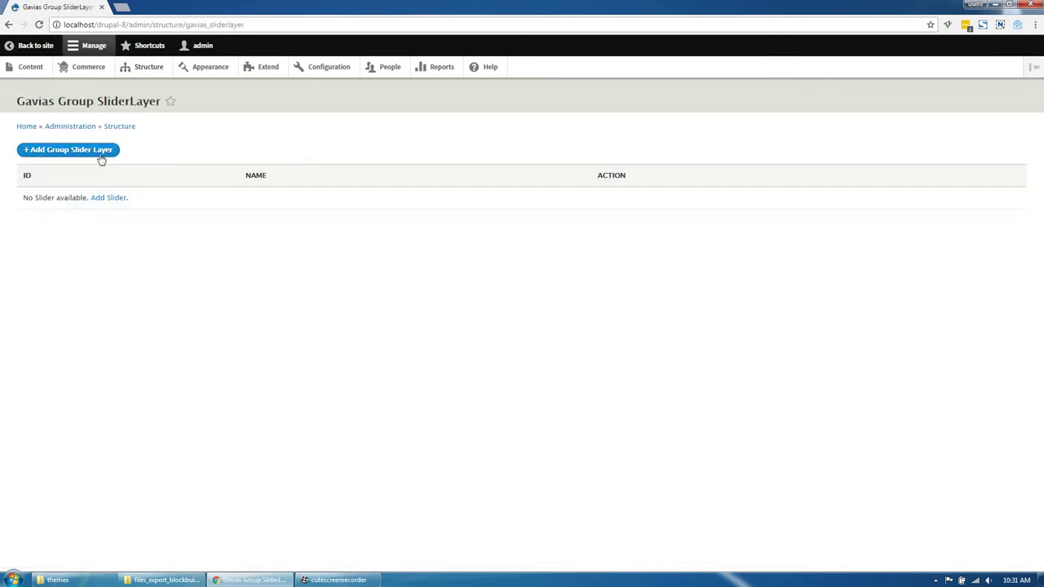
pyautogui.click(123, 198)
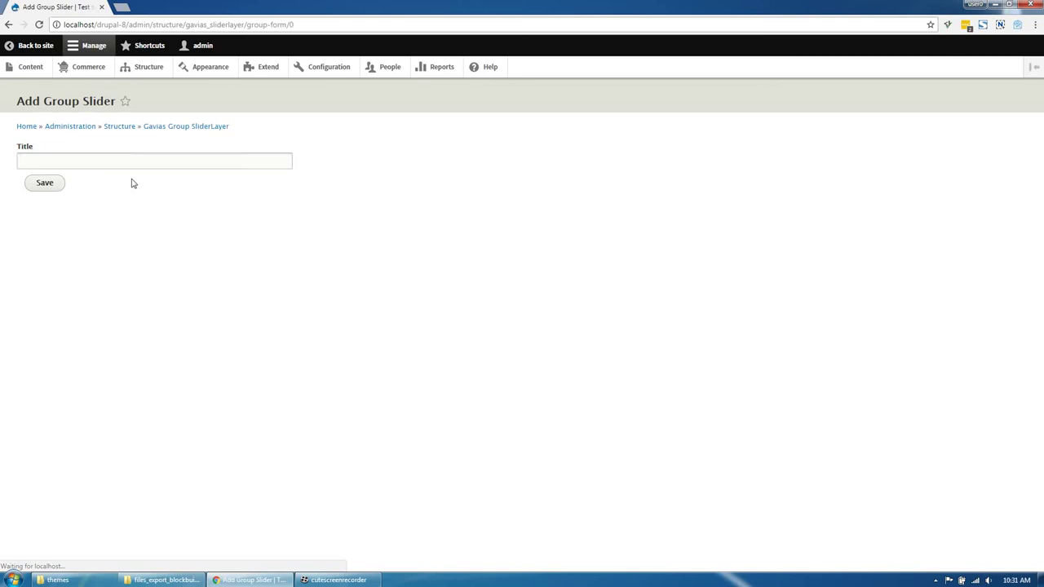
pyautogui.click(127, 165)
pyautogui.write('Slider main')
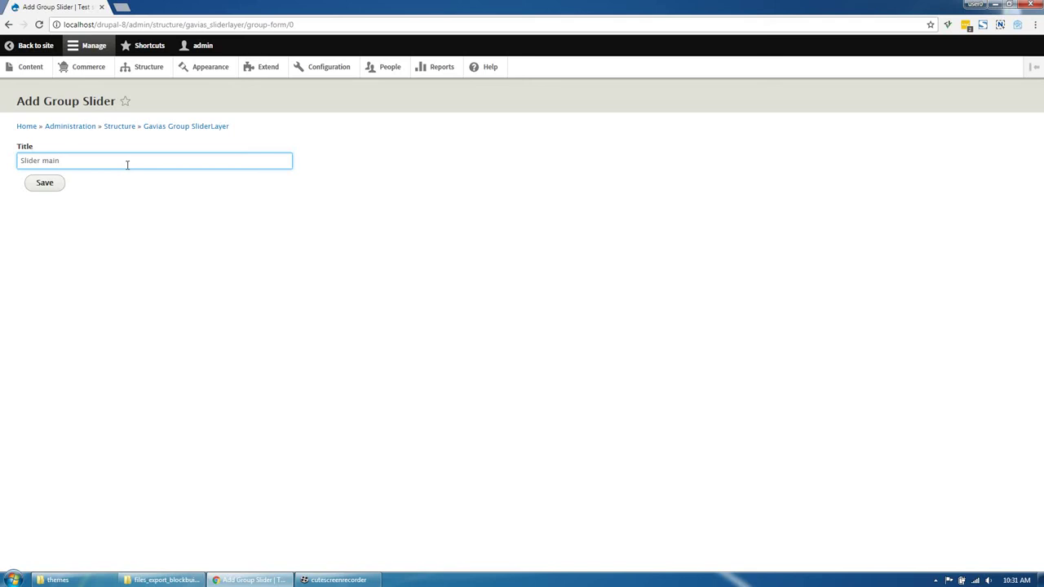
pyautogui.click(44, 182)
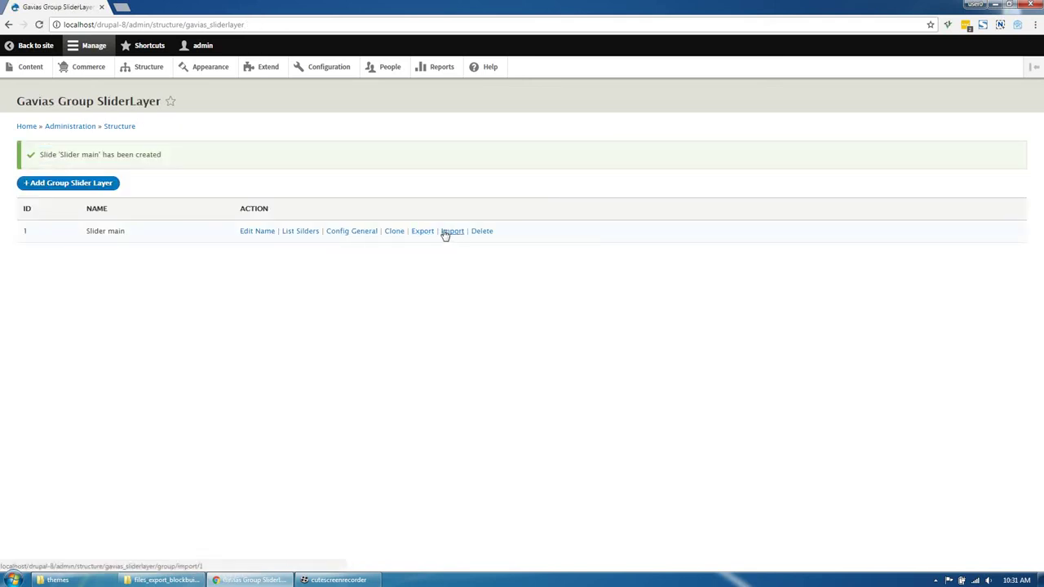
# In File Explorer, extract files_export_sliderlayer.zip inside the gavias_edmix_full folder and open the innermost extracted folder.
pyautogui.click(169, 579)
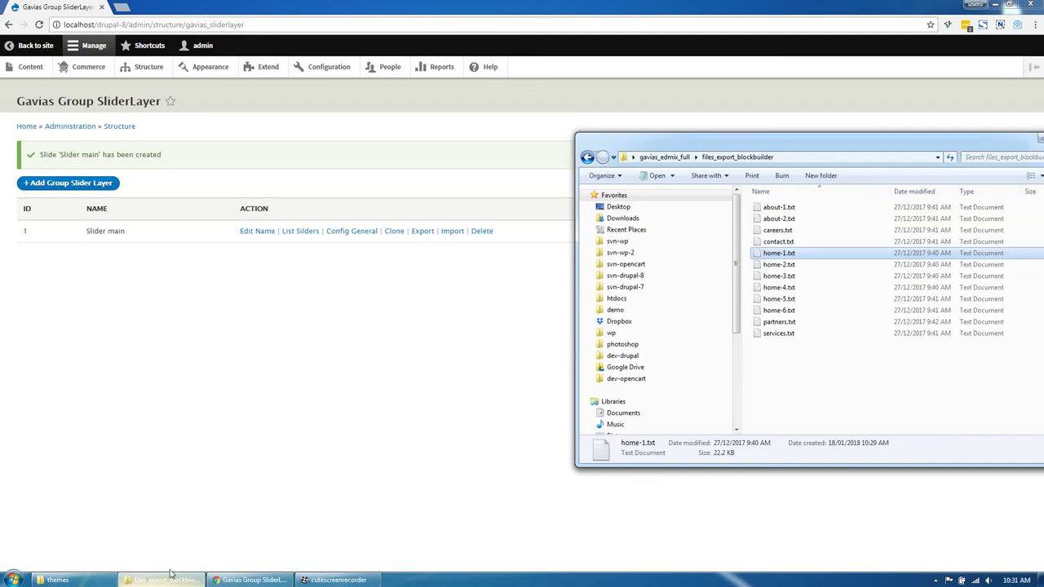
pyautogui.click(664, 158)
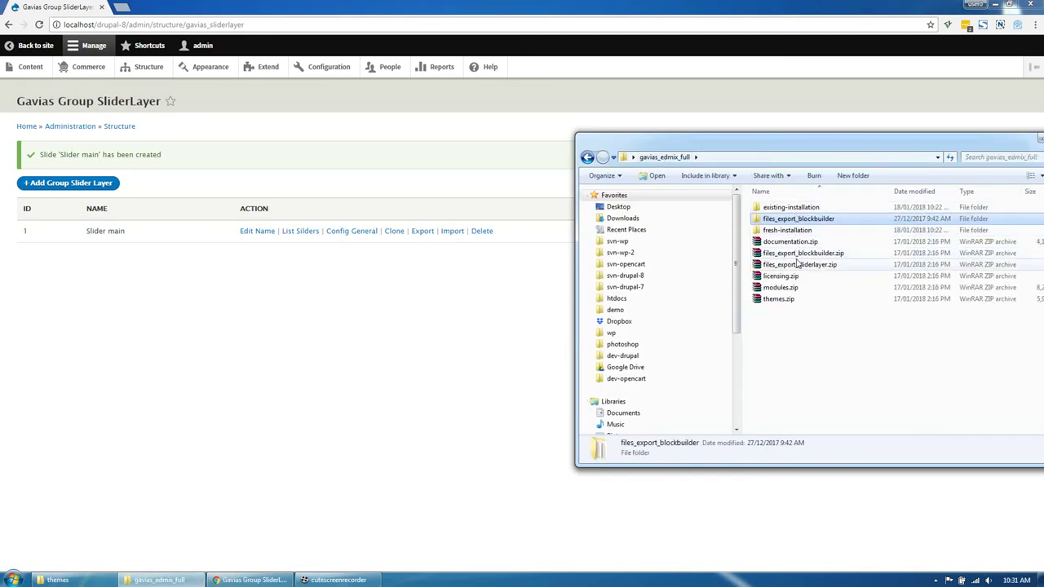
pyautogui.click(803, 265)
pyautogui.rightClick(795, 270)
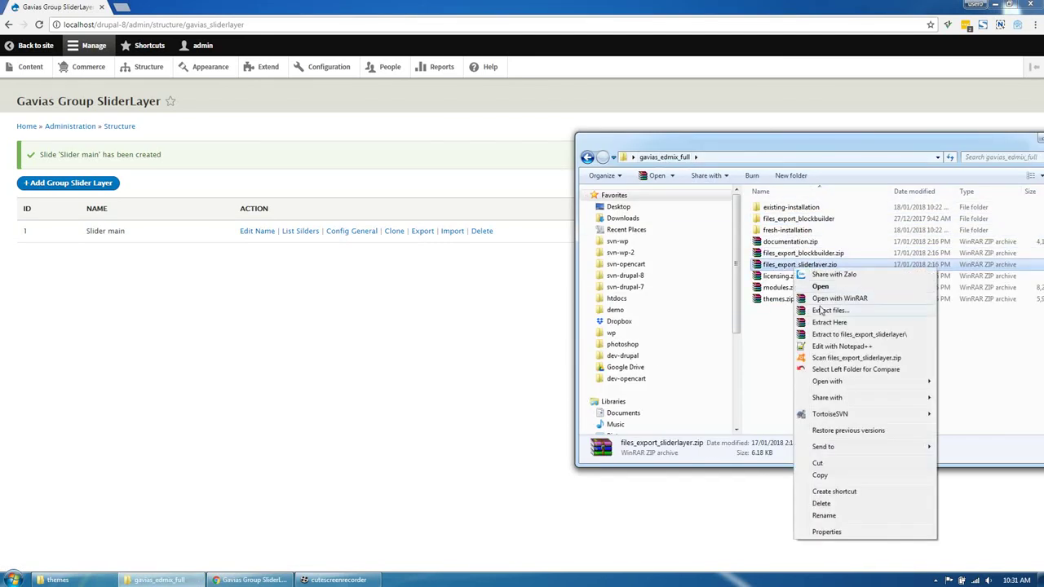
pyautogui.click(824, 334)
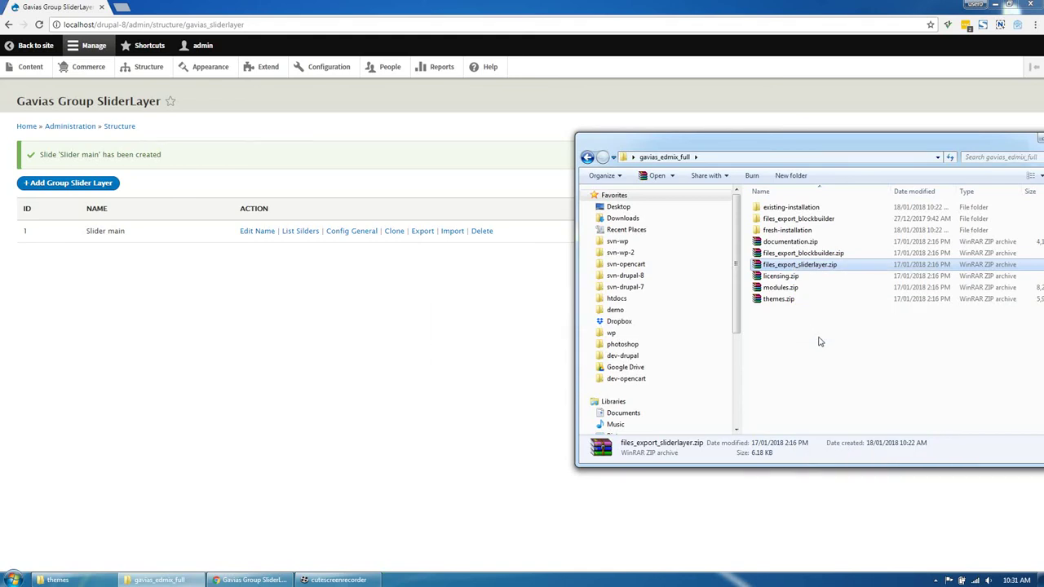
pyautogui.doubleClick(803, 231)
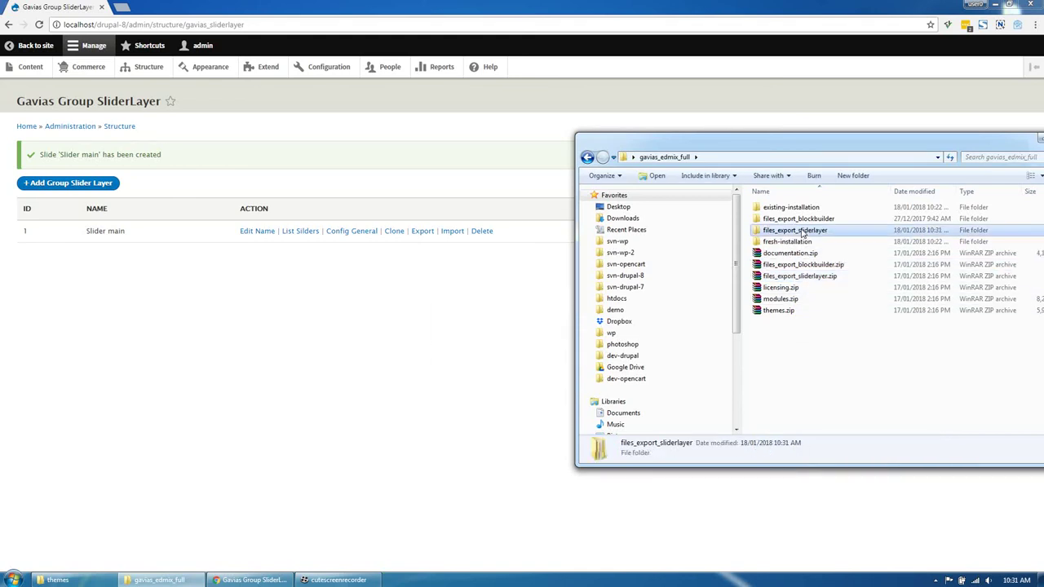
pyautogui.doubleClick(799, 209)
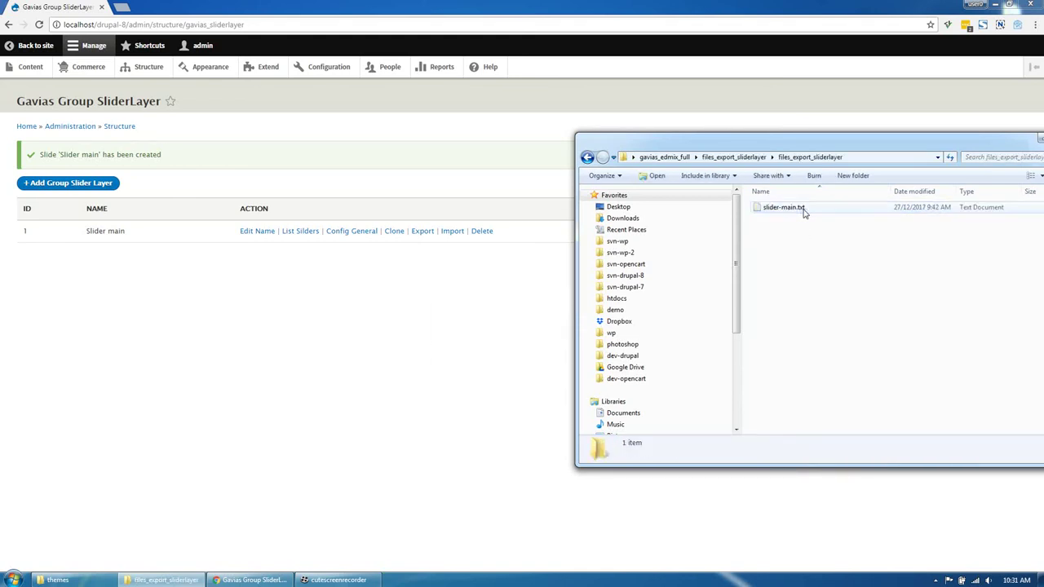
# Import slider-main.txt from the extracted folder into the Slider main group and save the import.
pyautogui.click(356, 303)
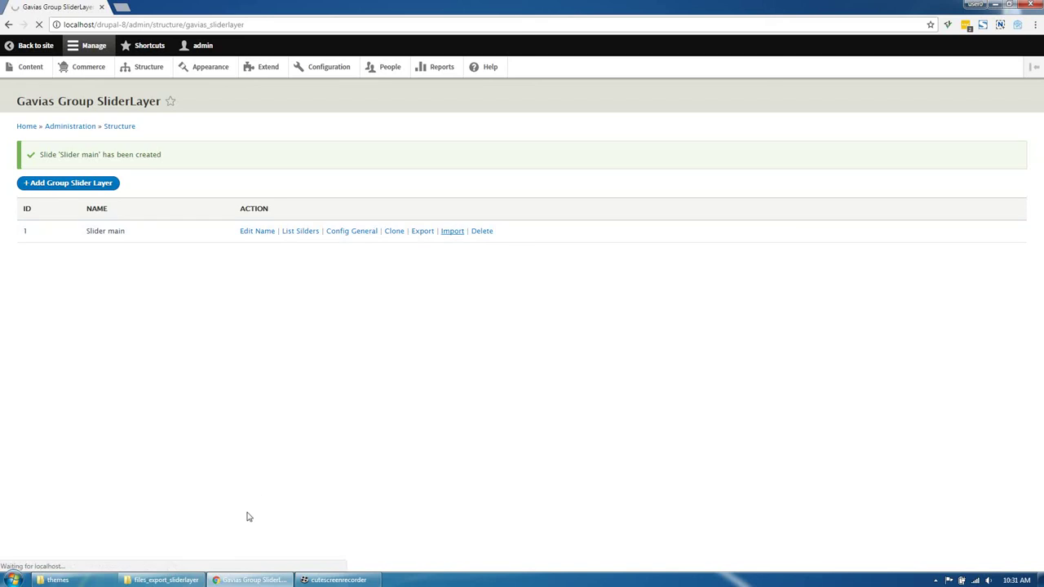
pyautogui.click(163, 579)
pyautogui.click(771, 214)
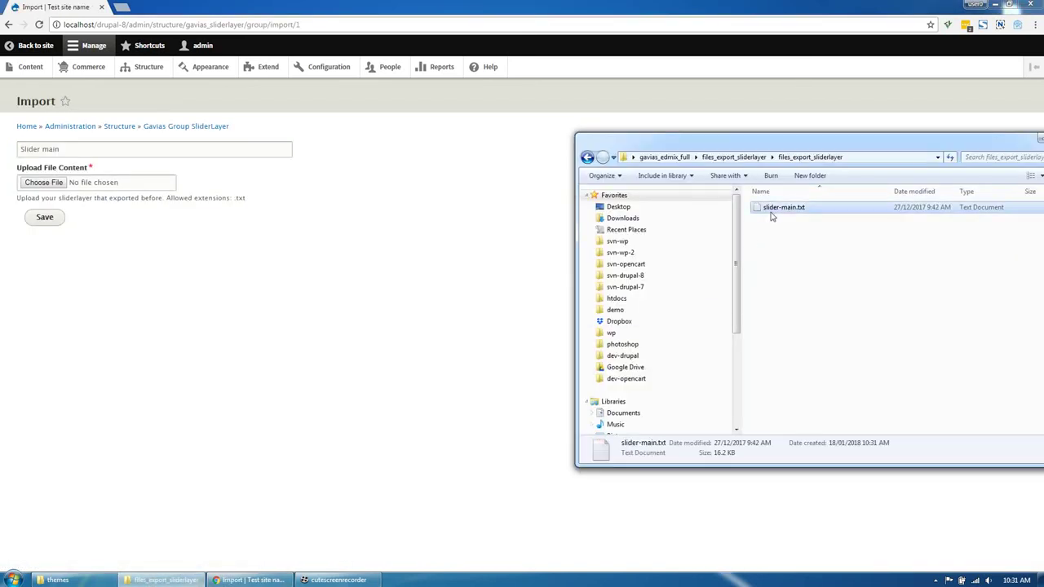
pyautogui.moveTo(771, 213); pyautogui.dragTo(44, 183)
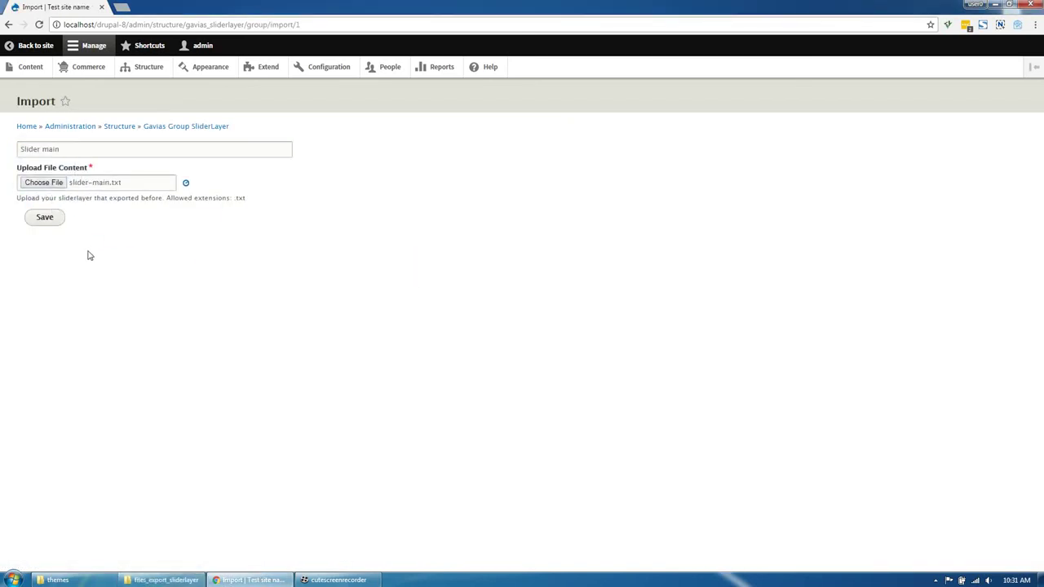
pyautogui.click(55, 220)
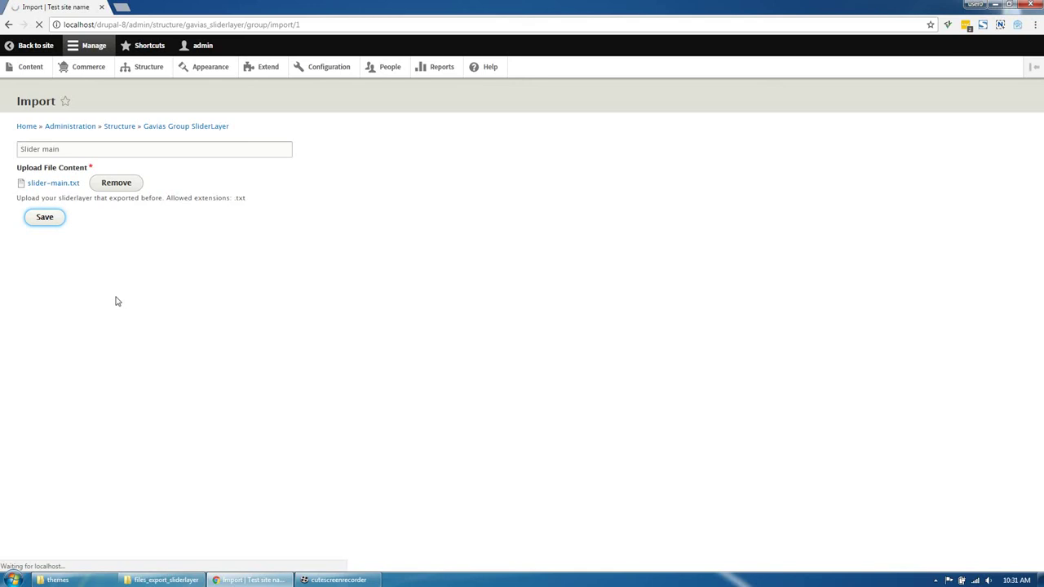
# Place the Gavias SliderLayer - Slider main block in the Other region with its title display turned off, and save the block.
pyautogui.click(147, 68)
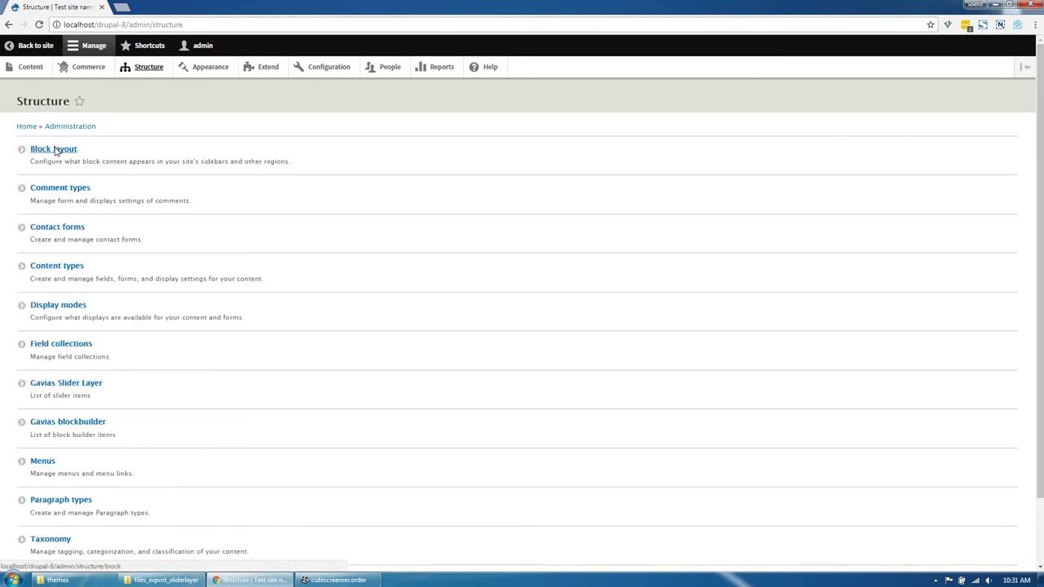
pyautogui.scroll(-15, 432, 335)
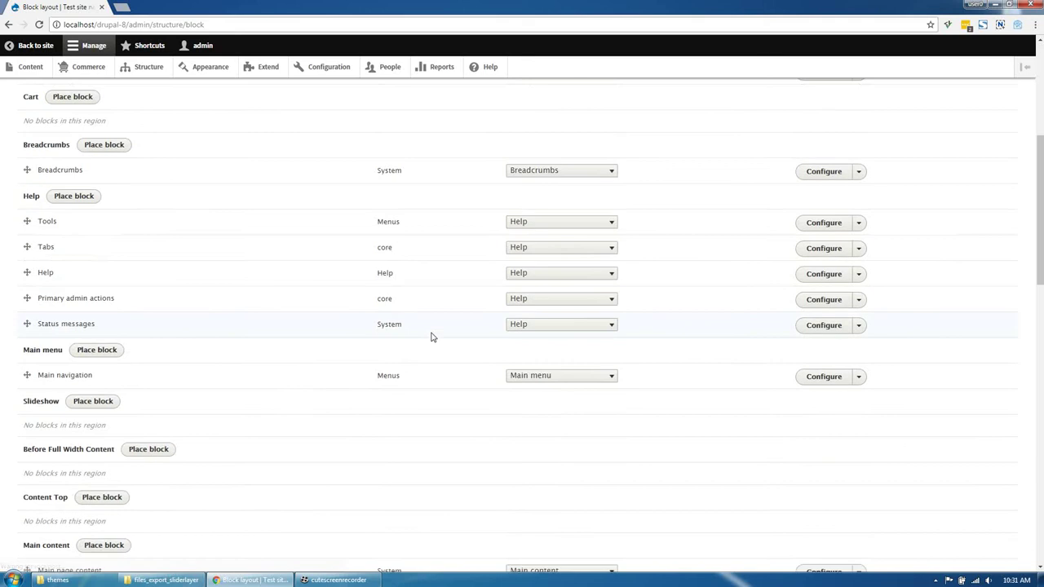
pyautogui.scroll(-3, 432, 337)
pyautogui.click(80, 358)
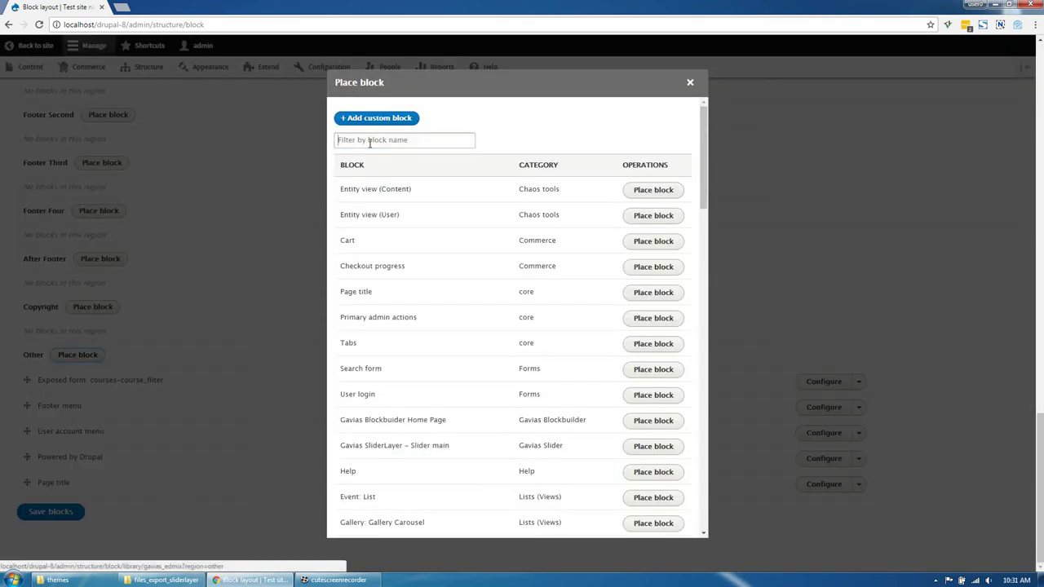
pyautogui.click(369, 141)
pyautogui.write('slider')
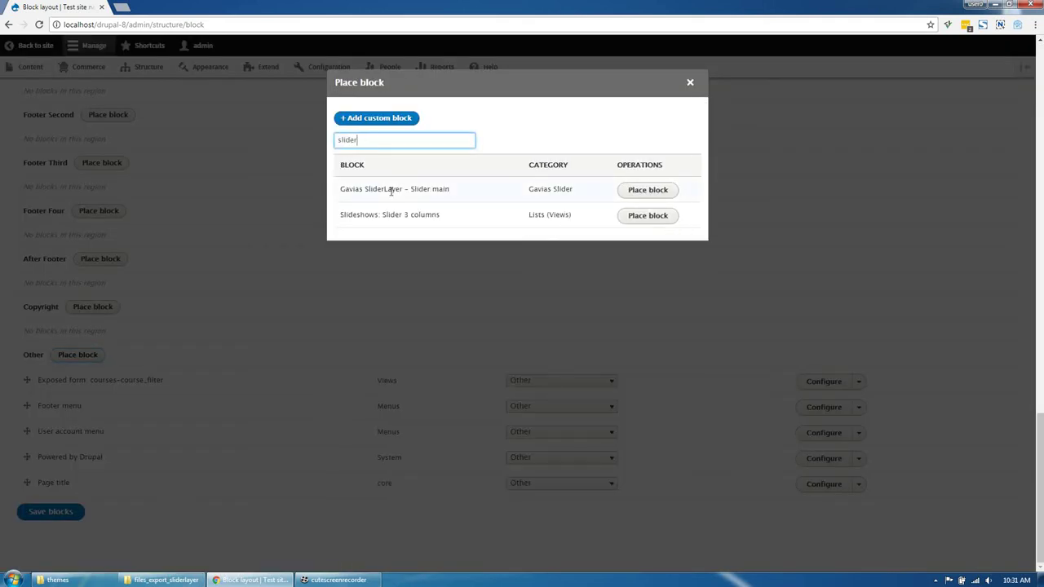
pyautogui.click(632, 194)
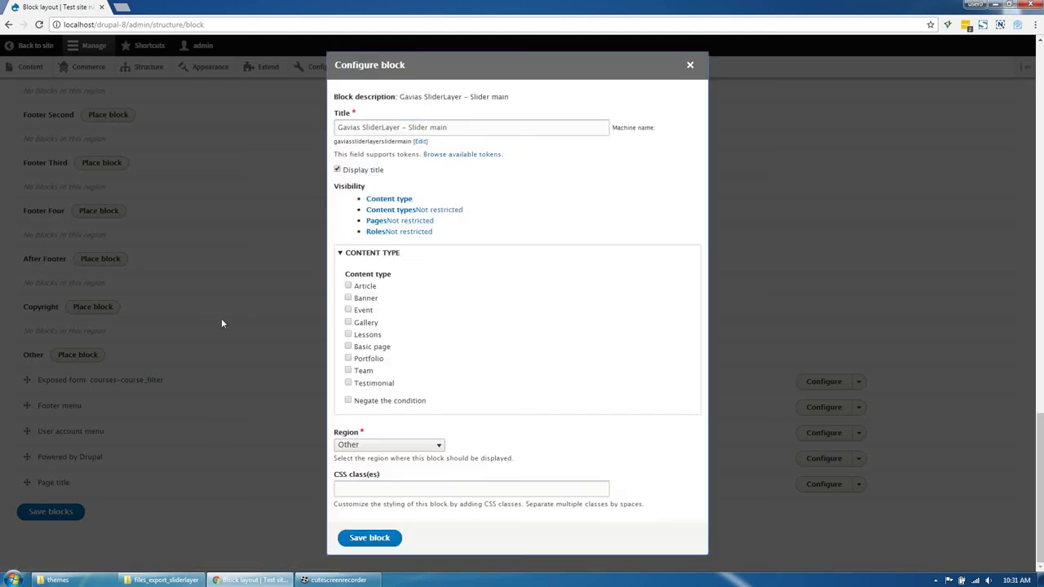
pyautogui.click(347, 200)
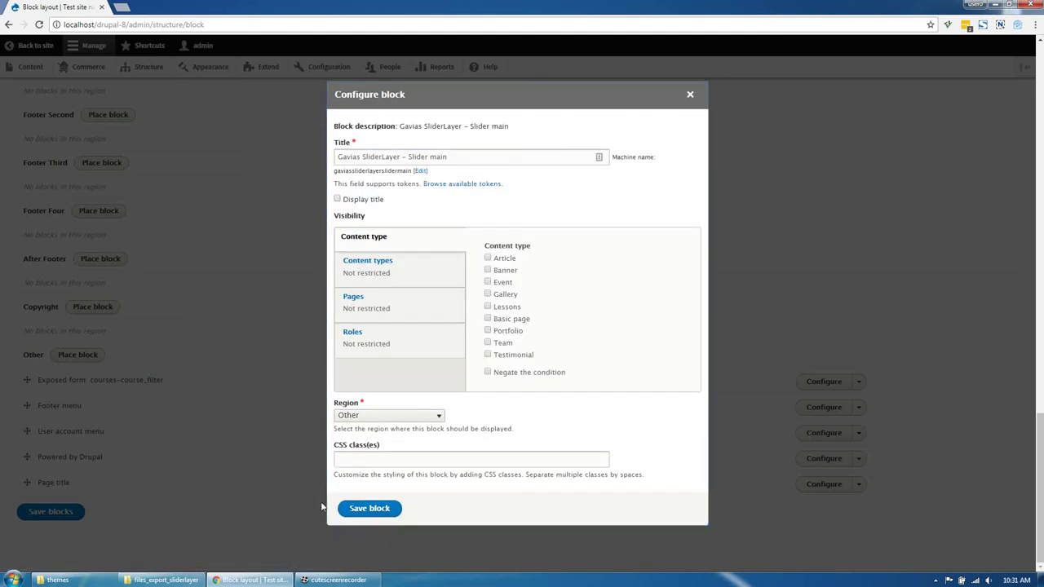
pyautogui.click(351, 509)
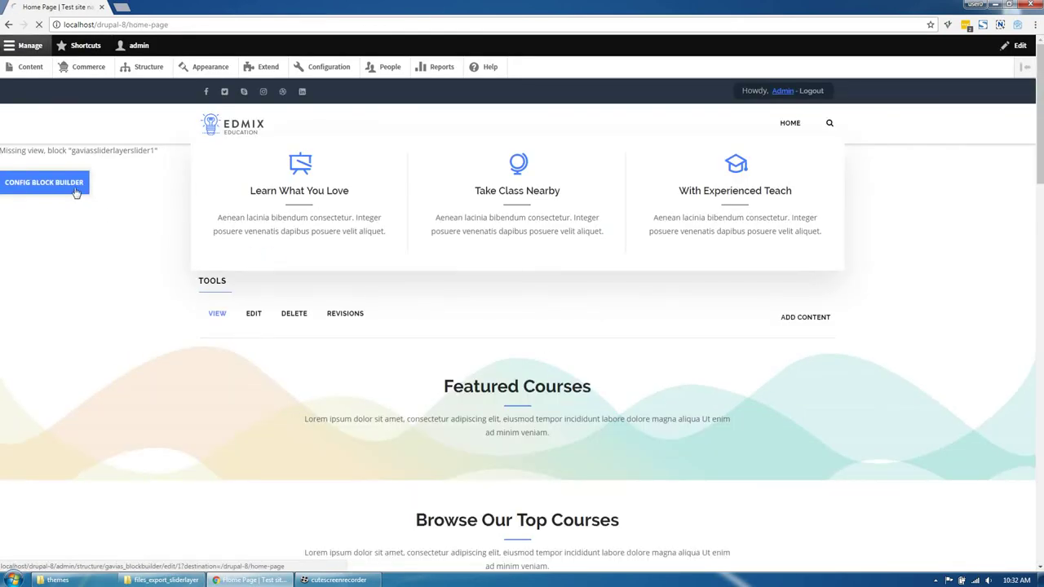
# In the Home Page block builder, set the Slider #1 element's Drupal block to Gavias SliderLayer - Slider main and save the changes.
pyautogui.click(74, 190)
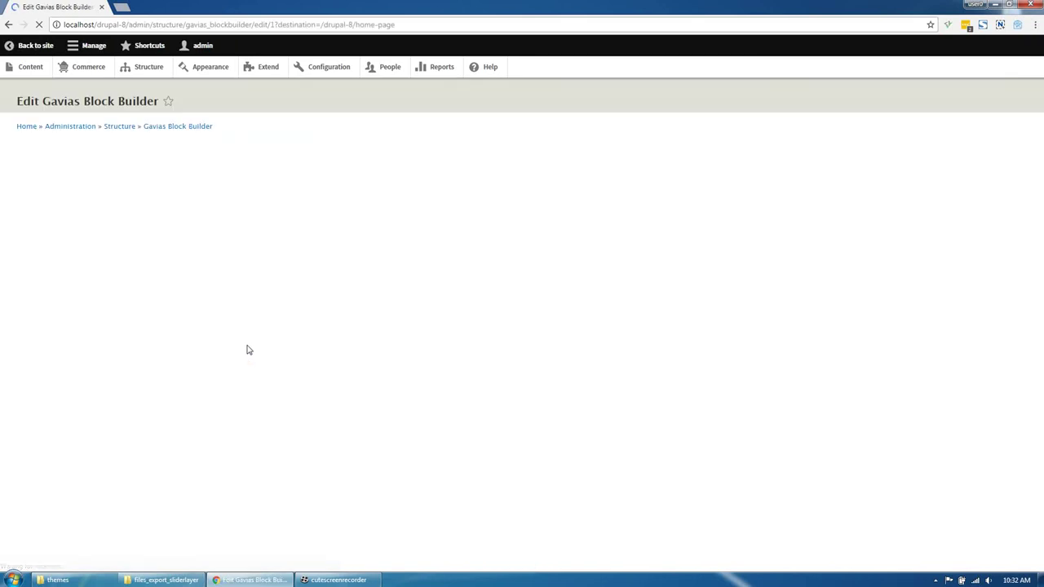
pyautogui.click(187, 221)
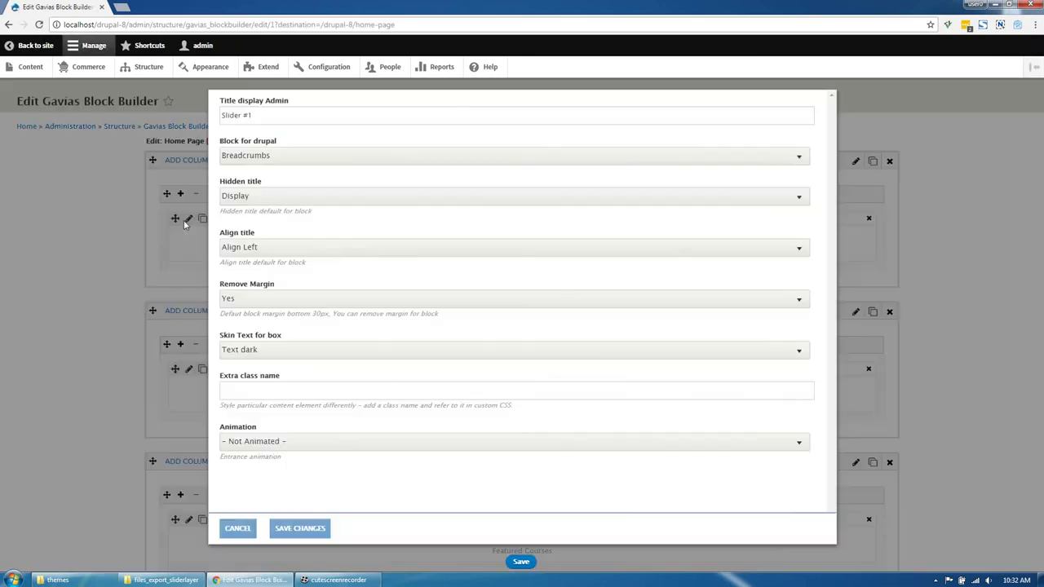
pyautogui.click(257, 159)
pyautogui.click(280, 232)
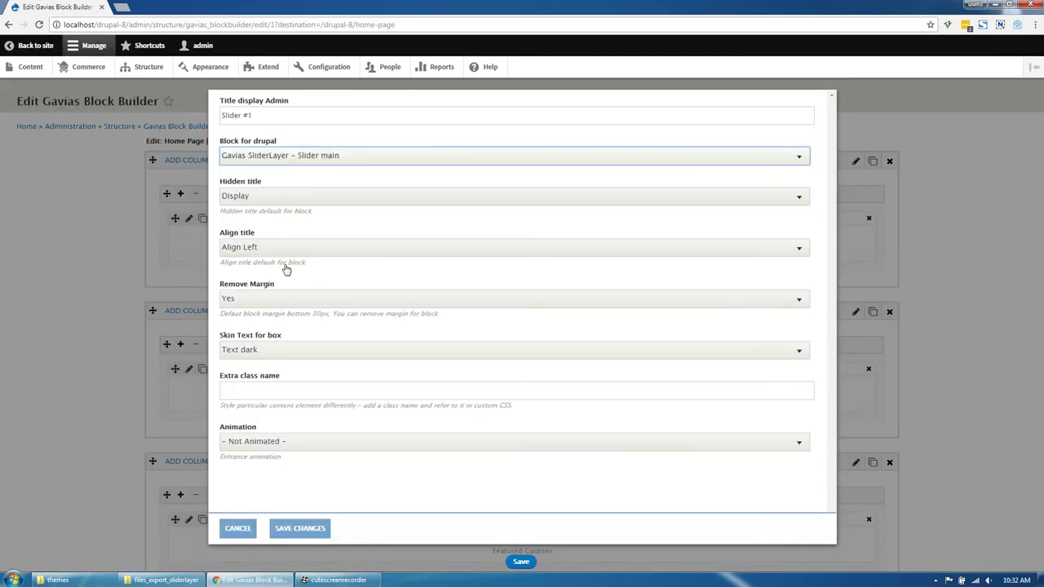
pyautogui.click(300, 527)
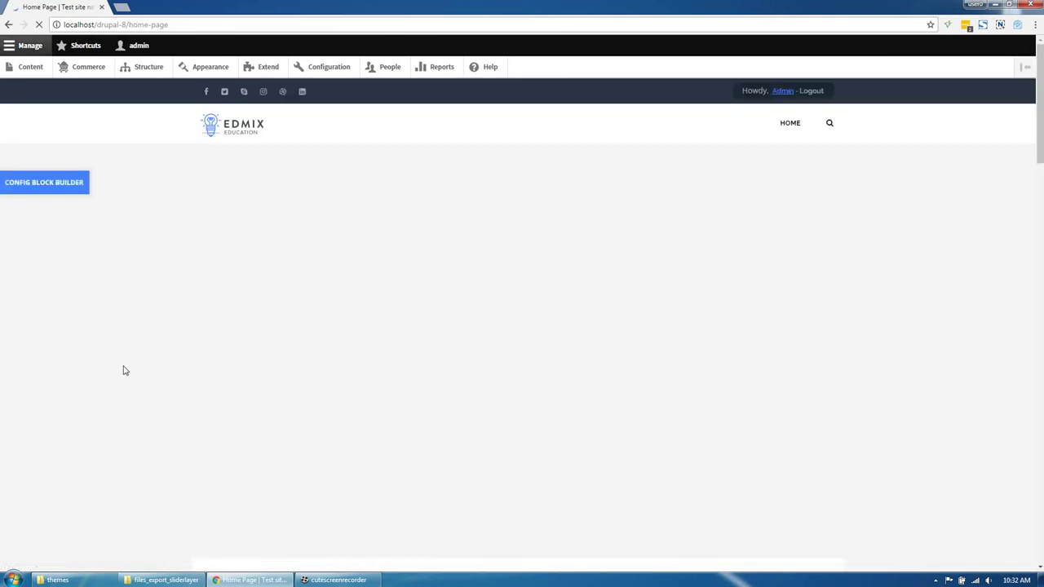
# Examine the home page from the slider through its lower sections, including the Tools area beneath the feature boxes.
pyautogui.scroll(-6, 409, 312)
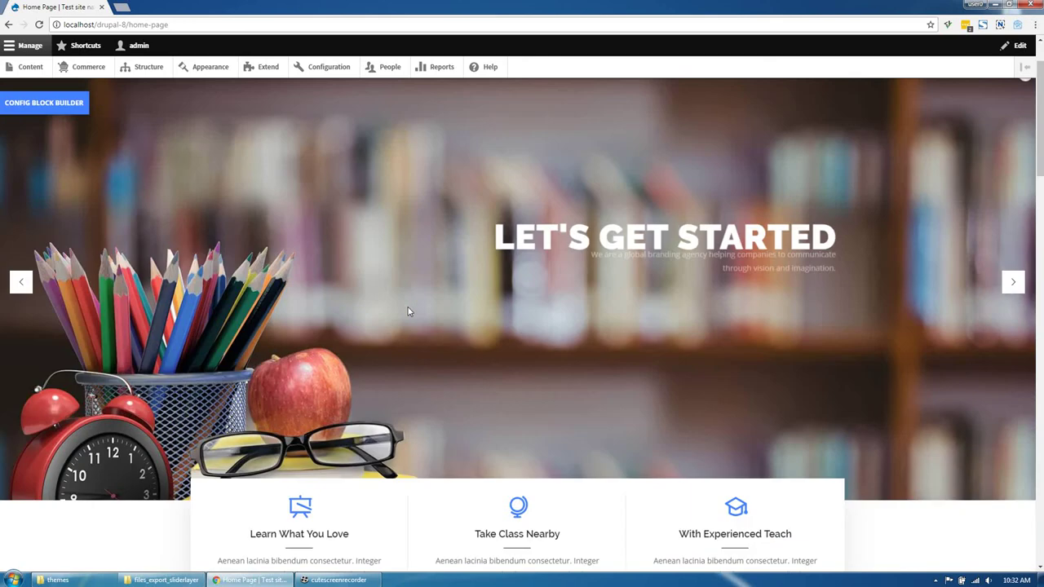
pyautogui.scroll(7, 409, 312)
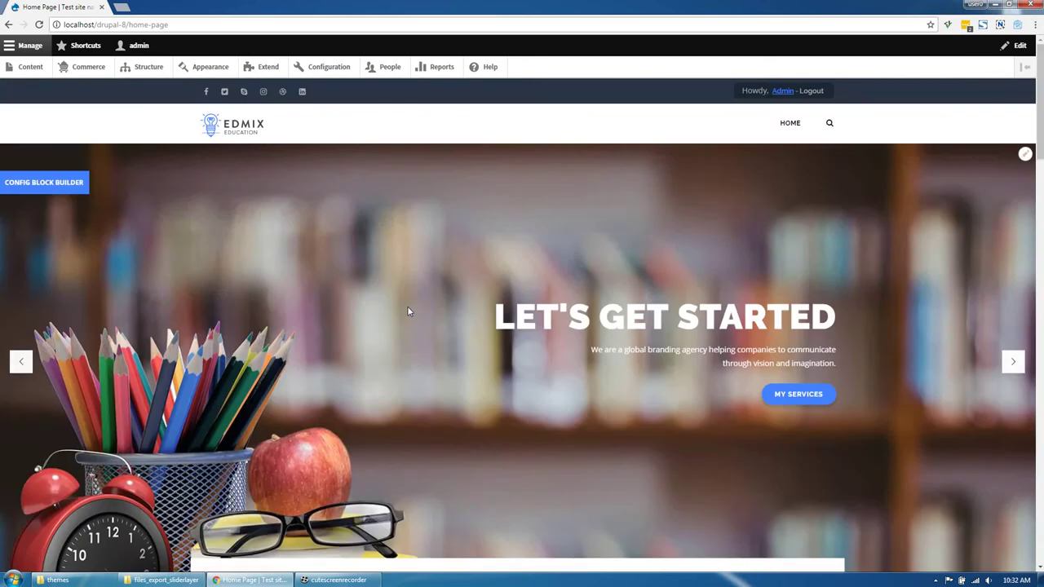
pyautogui.scroll(-10, 409, 311)
pyautogui.scroll(-12, 408, 311)
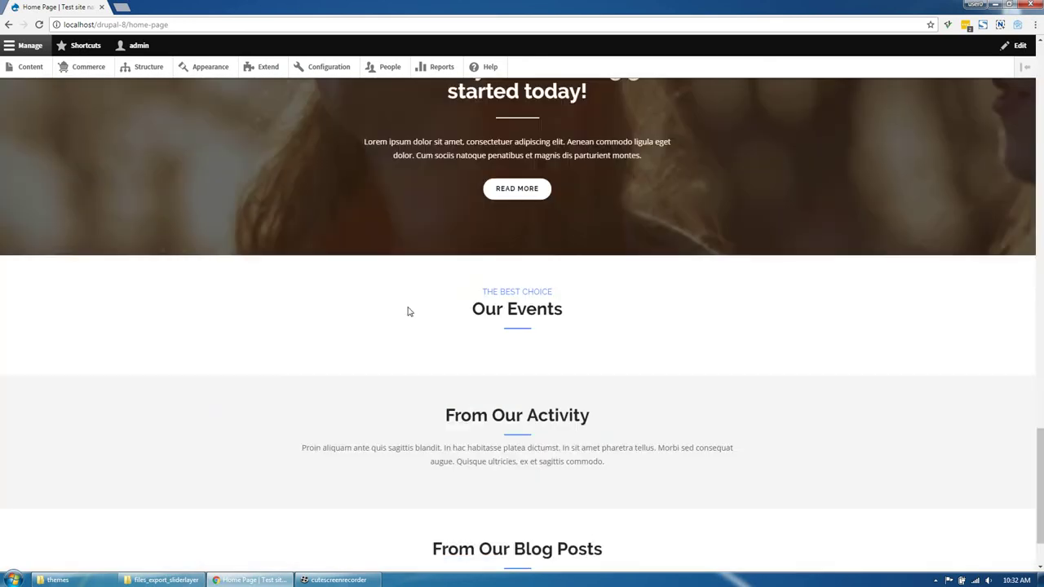
pyautogui.scroll(8, 409, 312)
pyautogui.scroll(10, 408, 312)
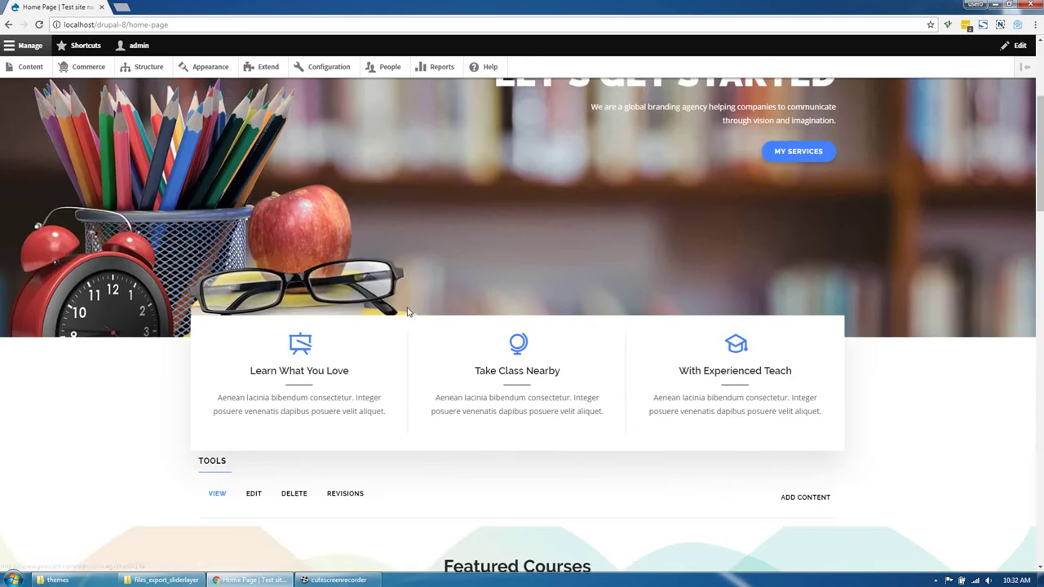
pyautogui.scroll(-2, 204, 370)
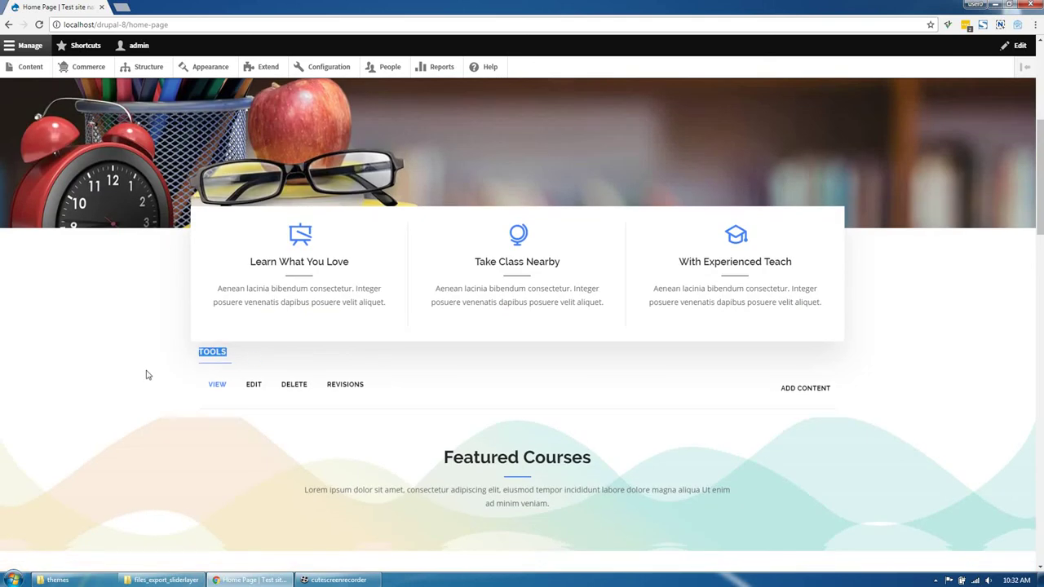
# Remove the Tools block from the Help region in the block layout and confirm the removal.
pyautogui.click(165, 69)
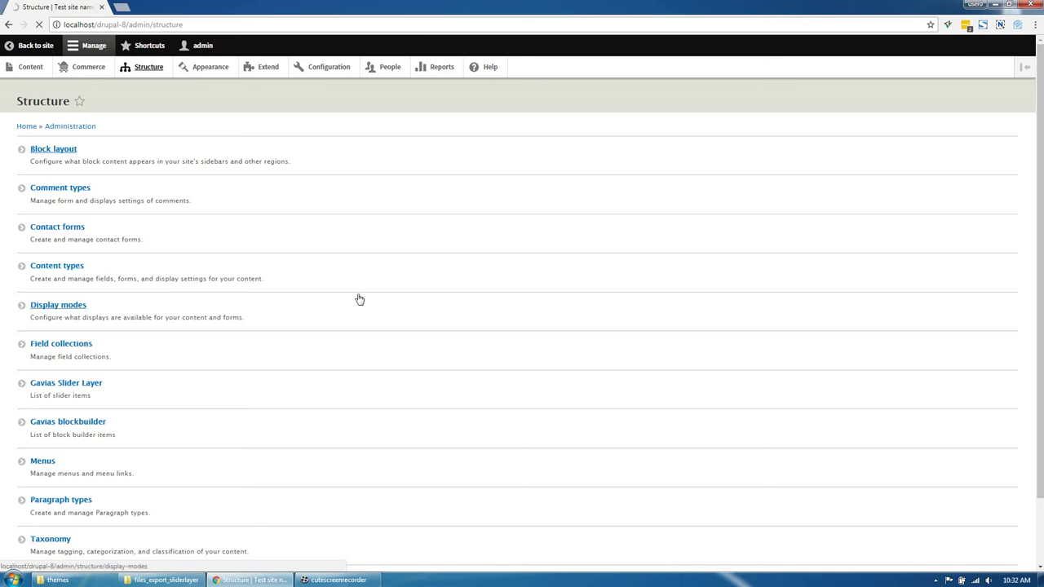
pyautogui.scroll(-5, 356, 298)
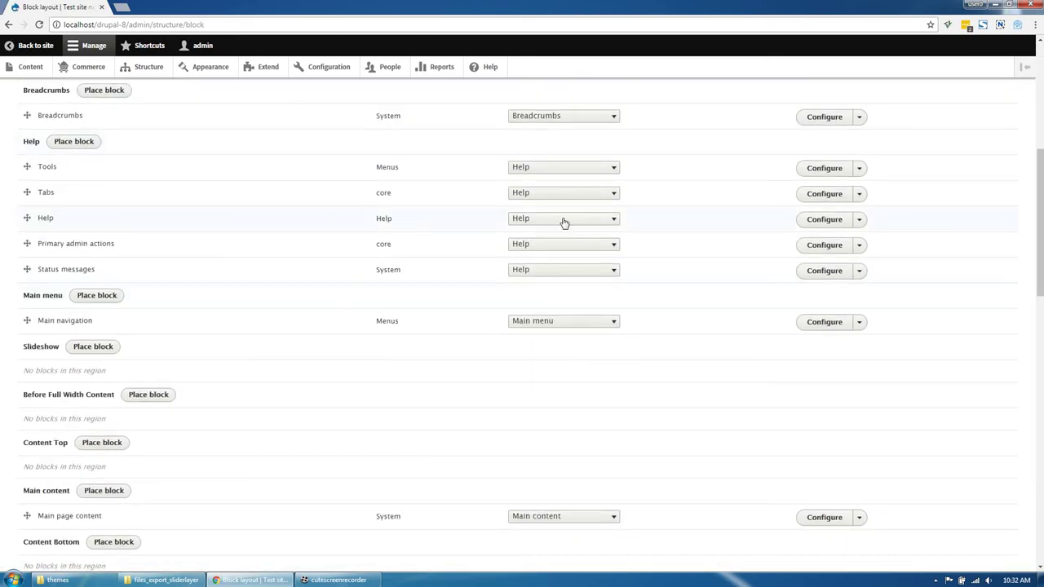
pyautogui.click(860, 169)
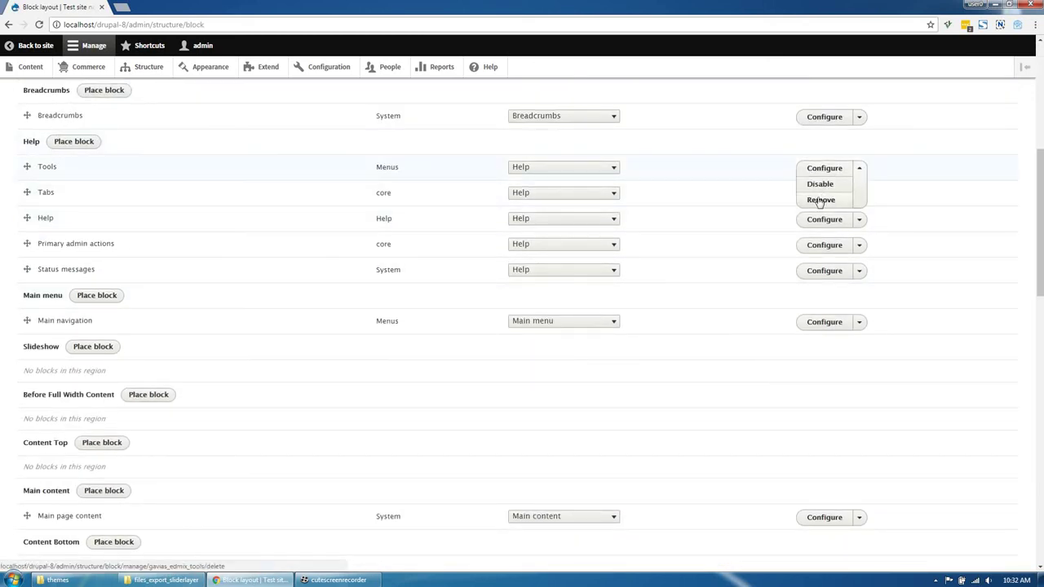
pyautogui.click(818, 200)
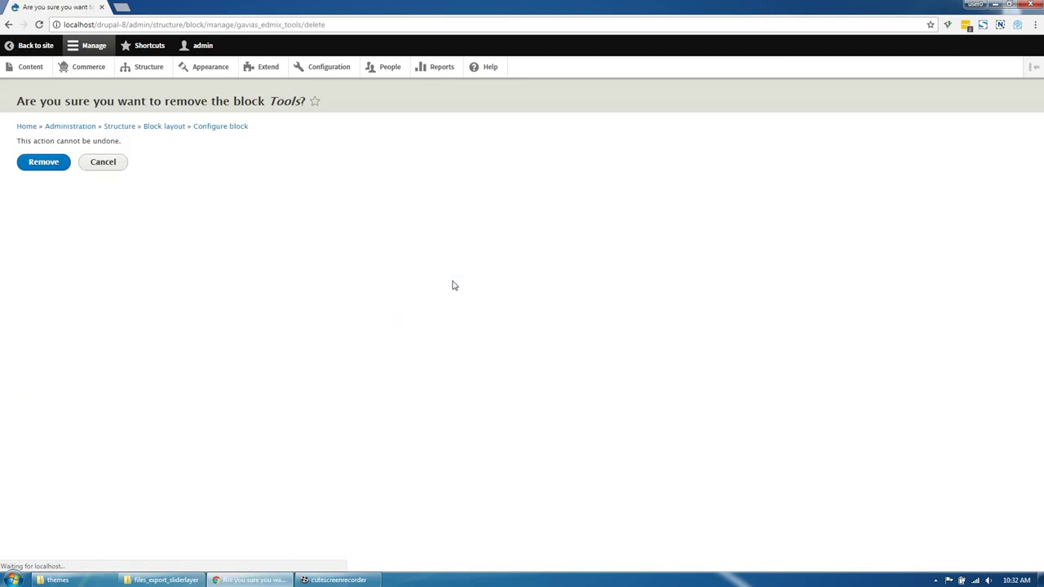
pyautogui.click(44, 162)
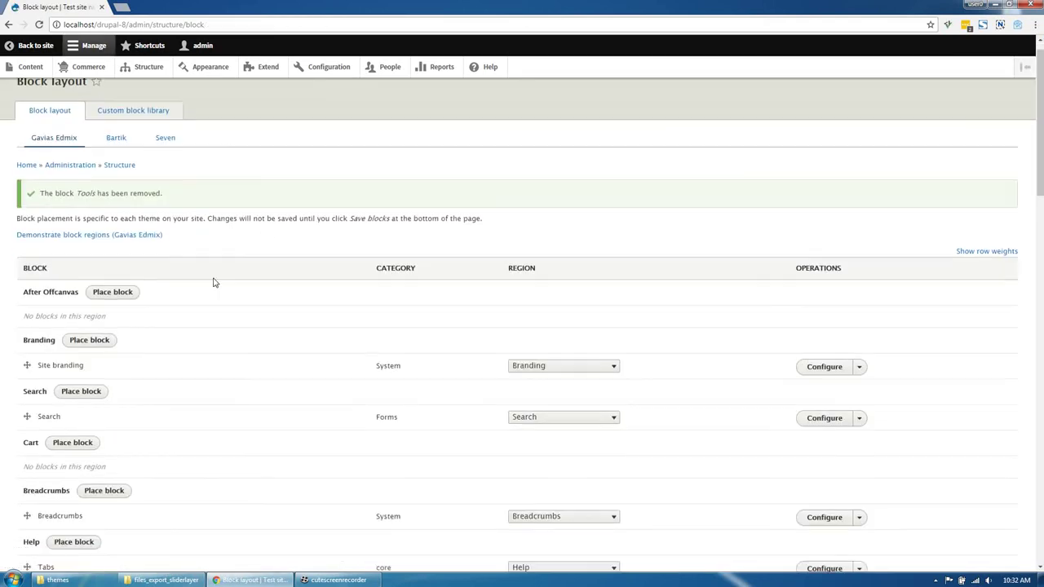
# Remove the Help block from the Help region of the block layout and confirm the removal.
pyautogui.scroll(-5, 214, 282)
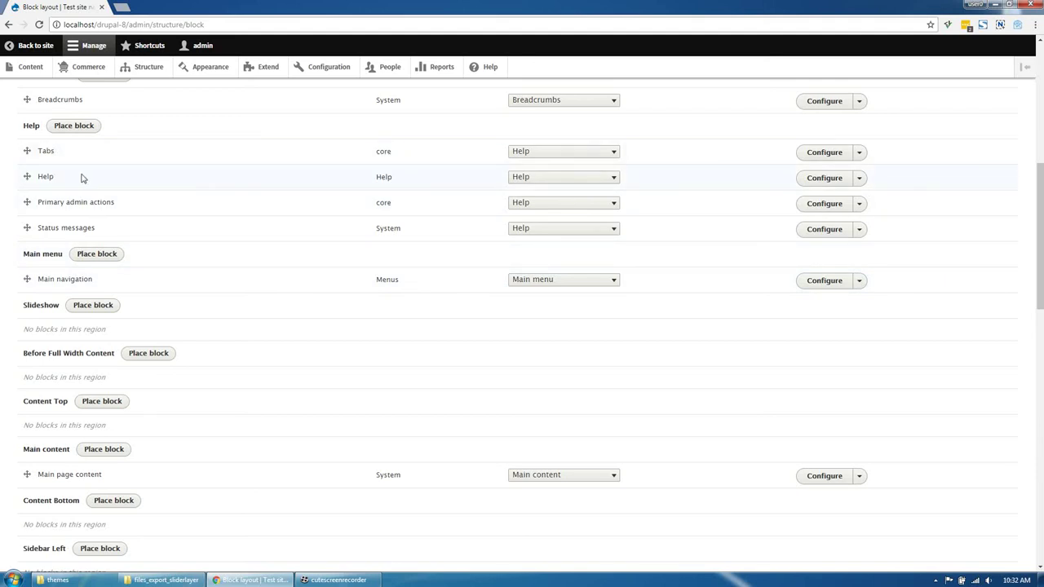
pyautogui.click(859, 177)
pyautogui.click(825, 212)
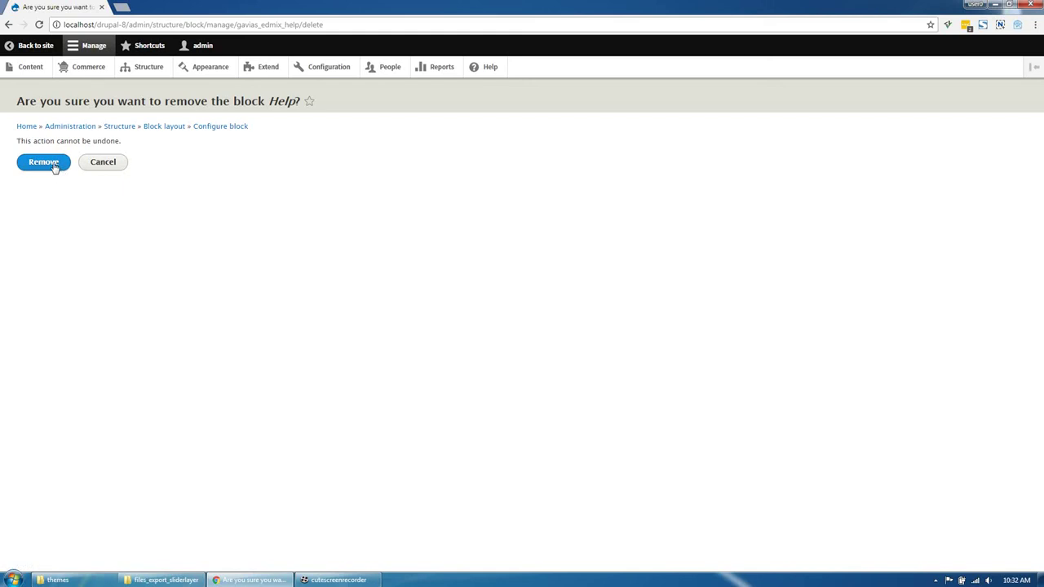
pyautogui.click(60, 172)
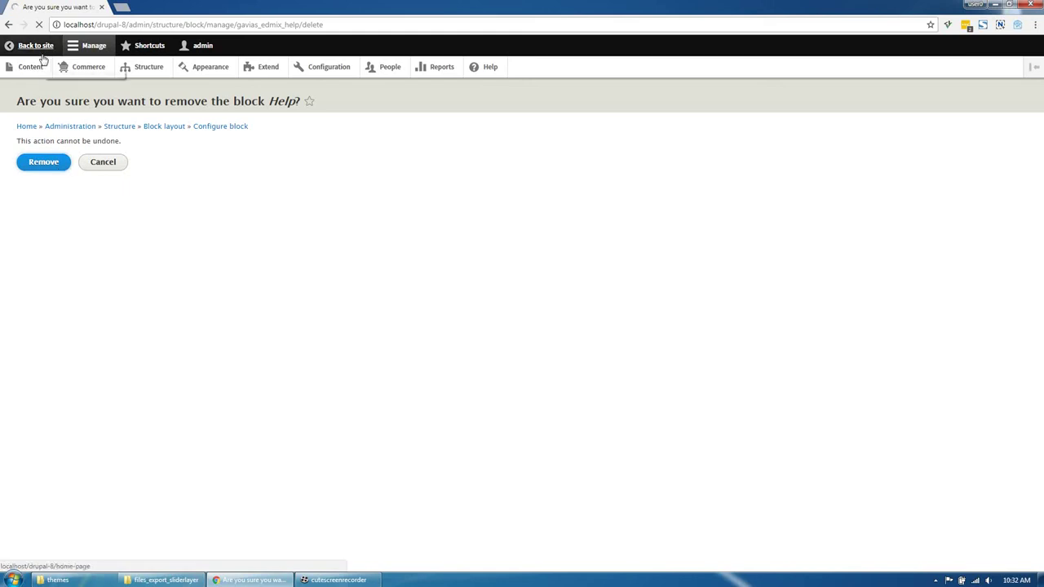
# Open the site's home page in a new tab and review its slider and content sections.
pyautogui.middleClick(97, 43)
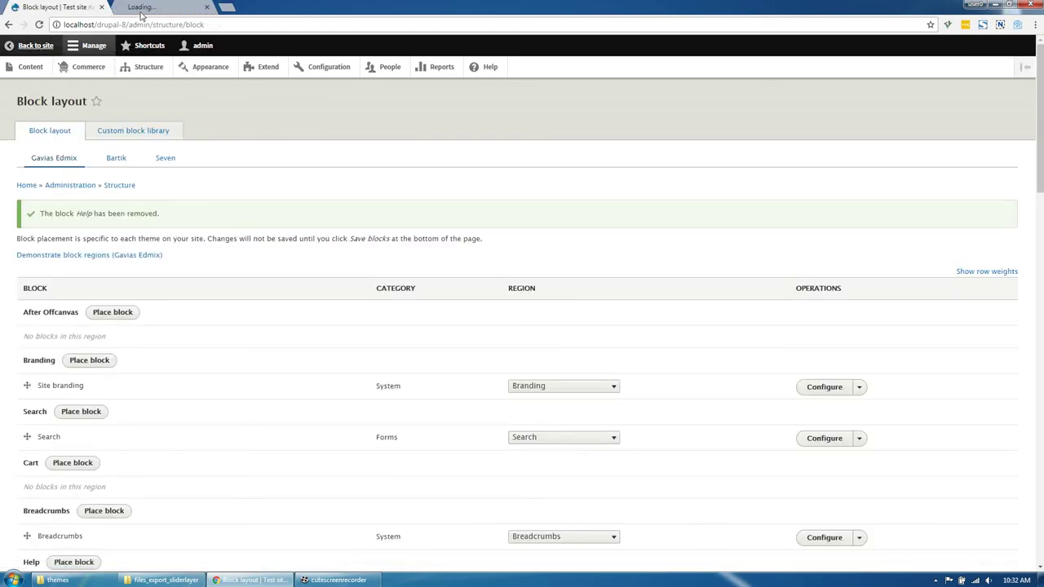
pyautogui.click(141, 9)
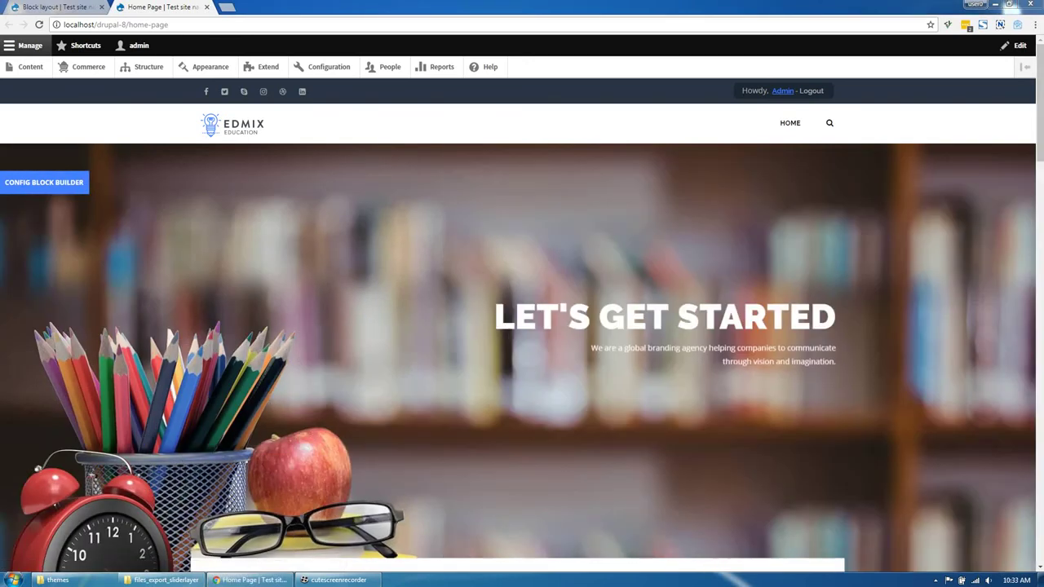
pyautogui.scroll(-15, 391, 245)
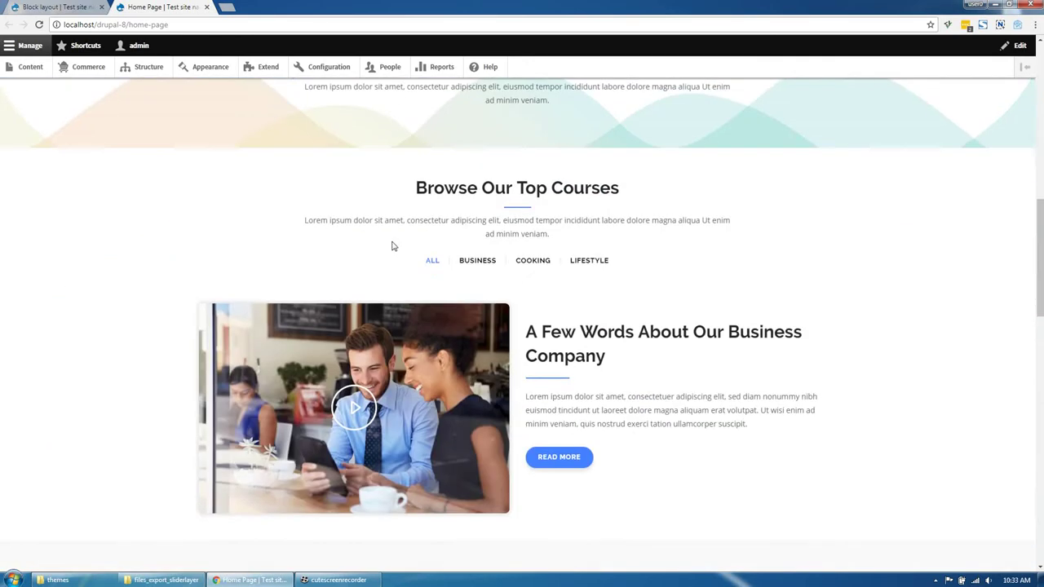
pyautogui.scroll(4, 390, 244)
pyautogui.scroll(10, 390, 244)
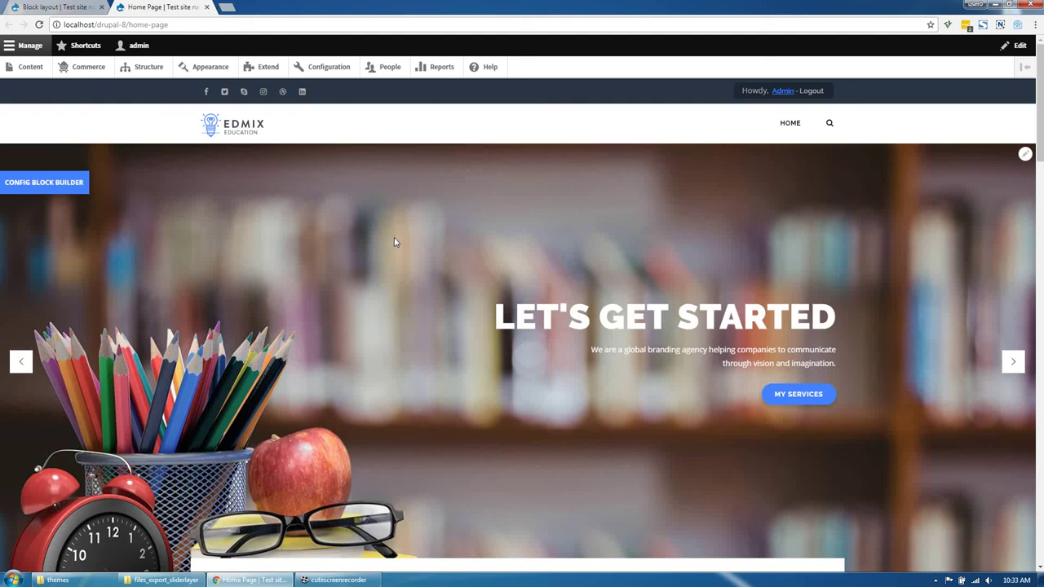
pyautogui.click(373, 579)
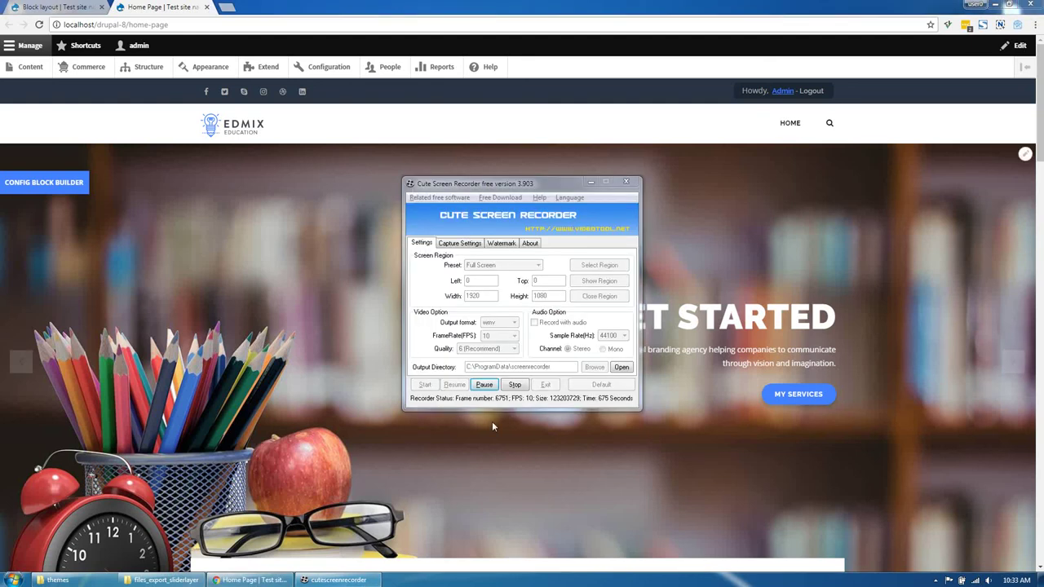